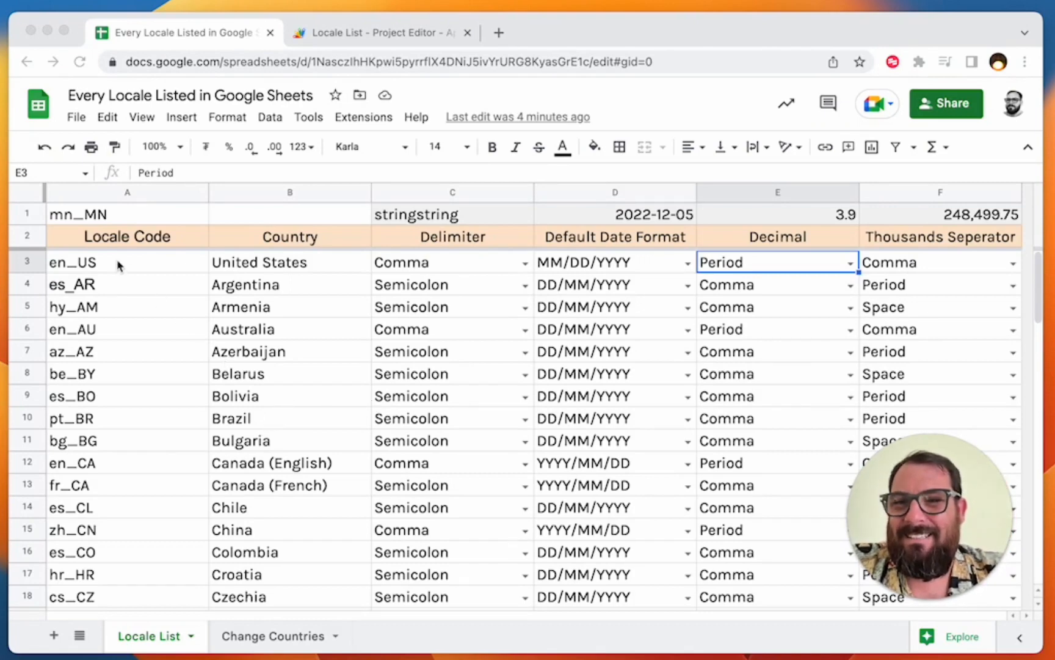
Choose United States as the locale in the spreadsheet's settings.
{"action": "left_click", "coordinate": [76, 117]}
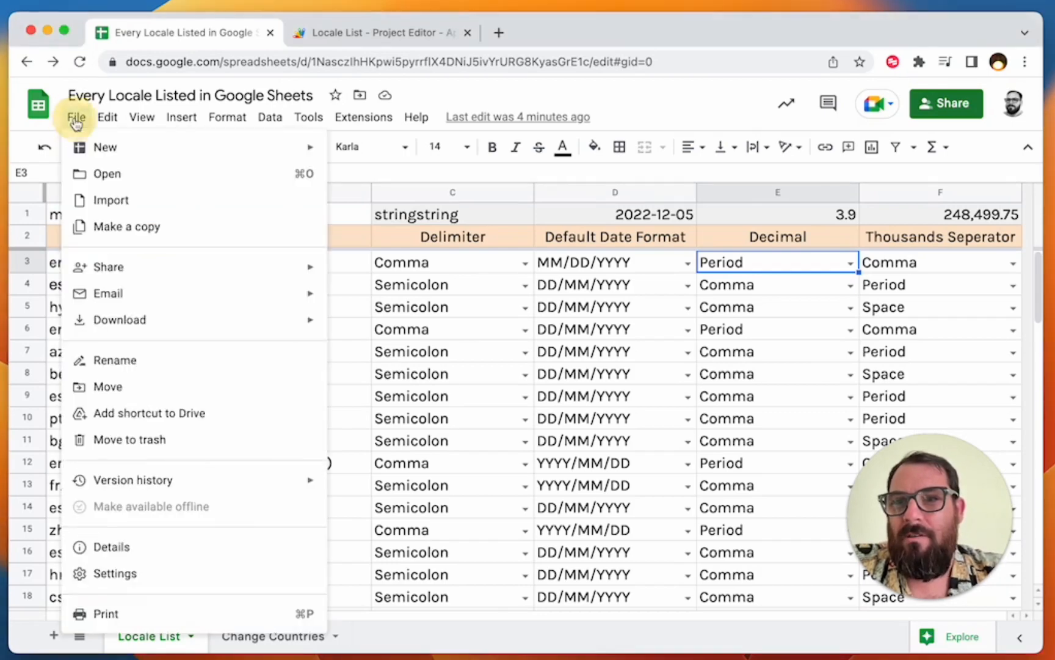
{"action": "left_click", "coordinate": [135, 574]}
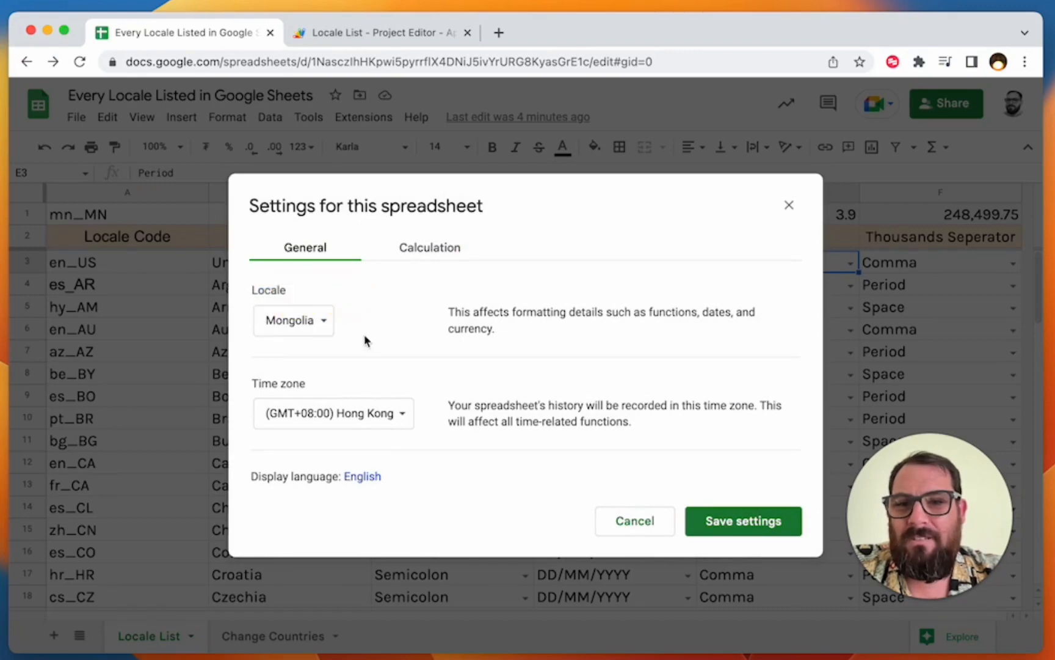
{"action": "left_click", "coordinate": [326, 327]}
{"action": "scroll", "coordinate": [371, 455], "scroll_direction": "down", "scroll_amount": 5}
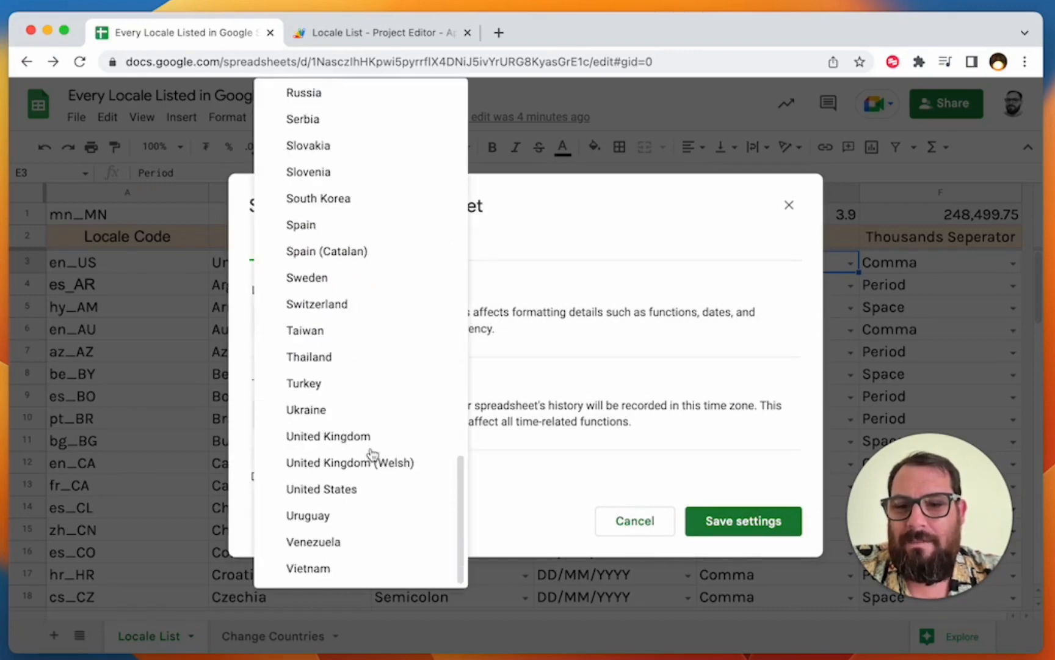
{"action": "scroll", "coordinate": [370, 455], "scroll_direction": "up", "scroll_amount": 10}
{"action": "scroll", "coordinate": [372, 455], "scroll_direction": "up", "scroll_amount": 1}
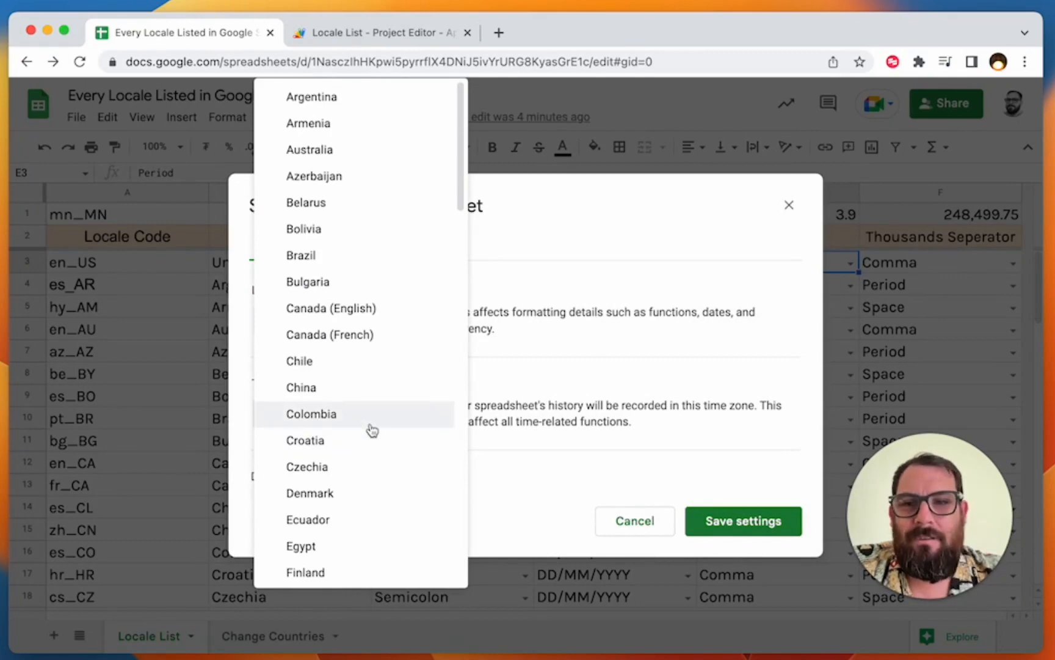
{"action": "scroll", "coordinate": [357, 309], "scroll_direction": "down", "scroll_amount": 10}
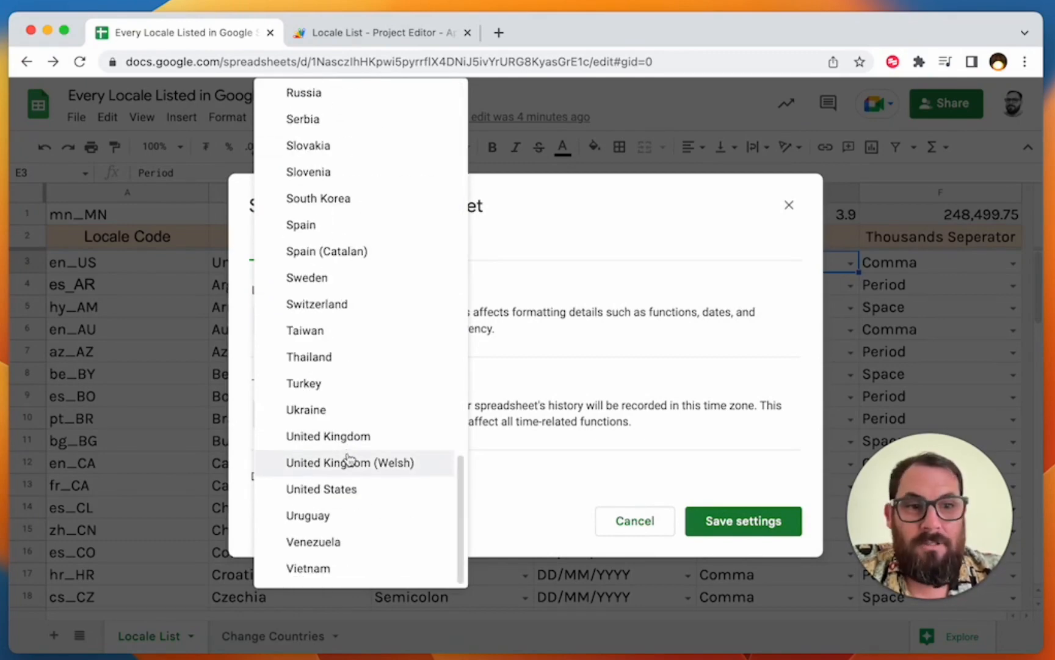
{"action": "left_click", "coordinate": [338, 492]}
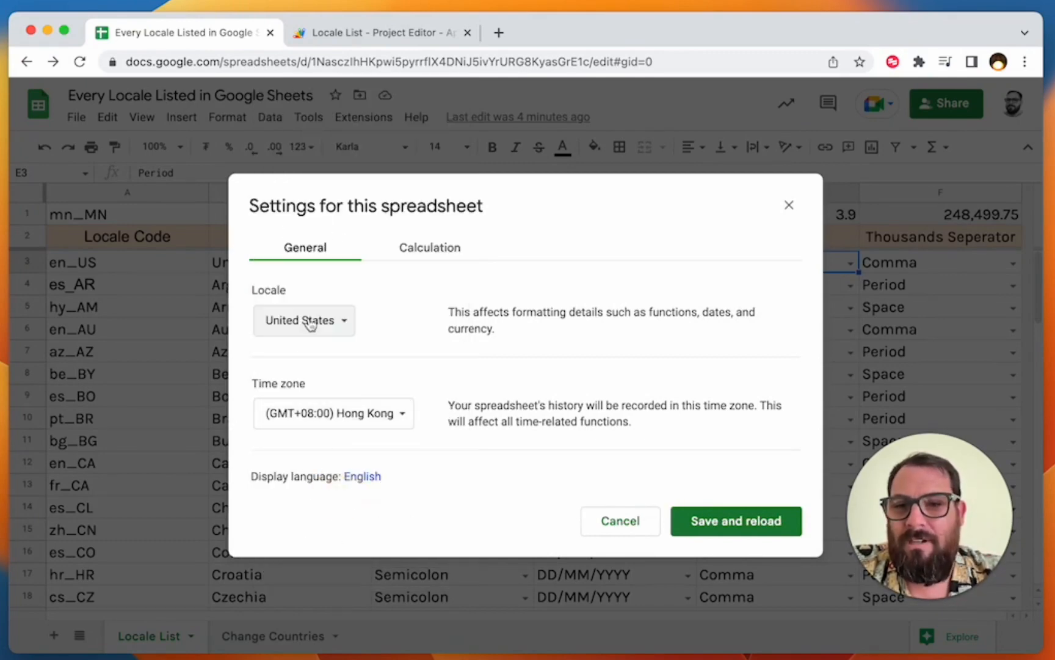
Set the spreadsheet's time zone to (GMT-05:00) Eastern Time, then save the settings and reload.
{"action": "left_click", "coordinate": [391, 420]}
{"action": "scroll", "coordinate": [416, 433], "scroll_direction": "down", "scroll_amount": 3}
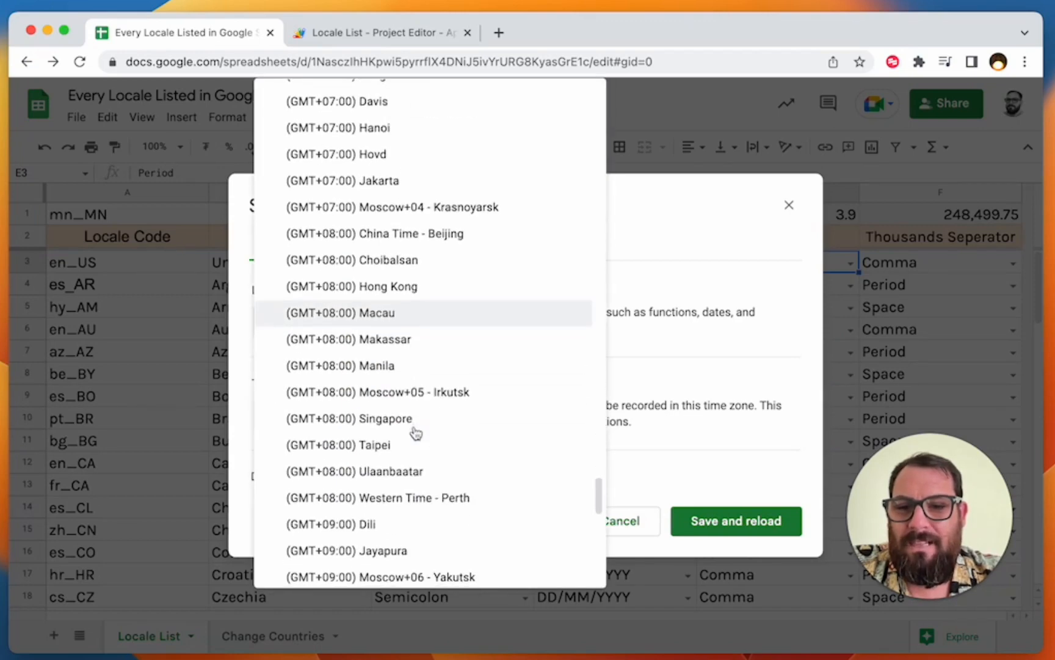
{"action": "scroll", "coordinate": [426, 319], "scroll_direction": "up", "scroll_amount": 15}
{"action": "scroll", "coordinate": [427, 318], "scroll_direction": "up", "scroll_amount": 20}
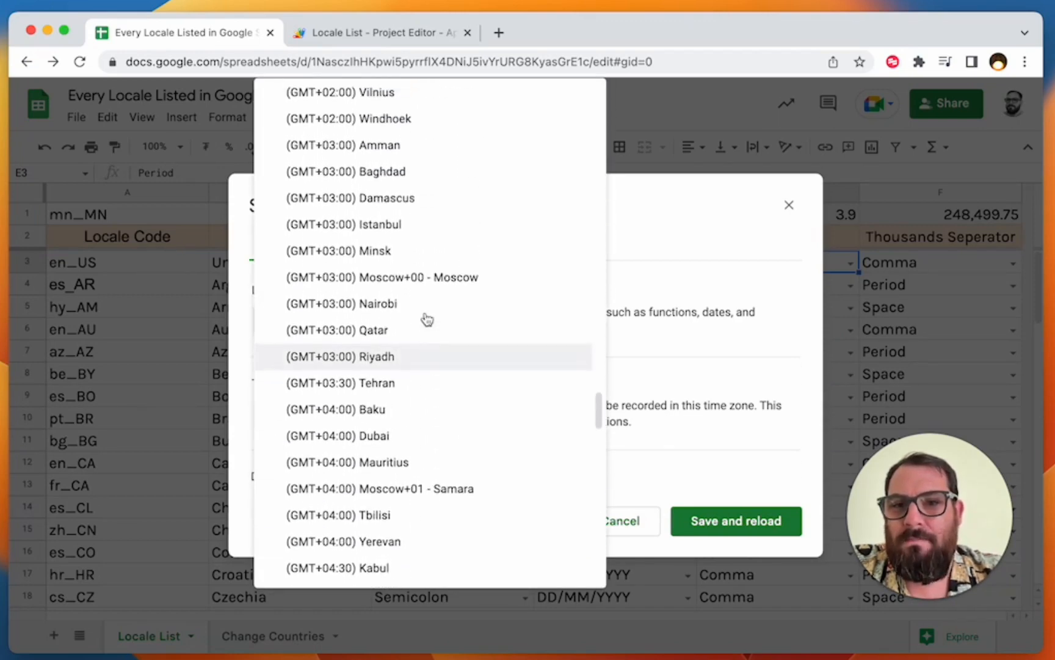
{"action": "scroll", "coordinate": [427, 319], "scroll_direction": "up", "scroll_amount": 5}
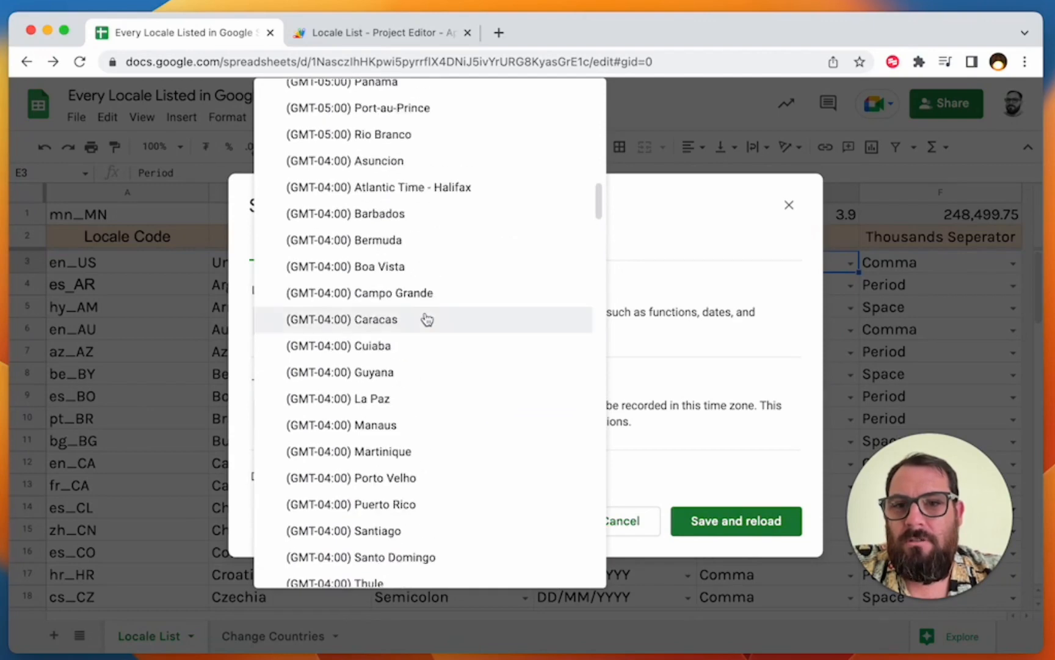
{"action": "scroll", "coordinate": [426, 319], "scroll_direction": "down", "scroll_amount": 10}
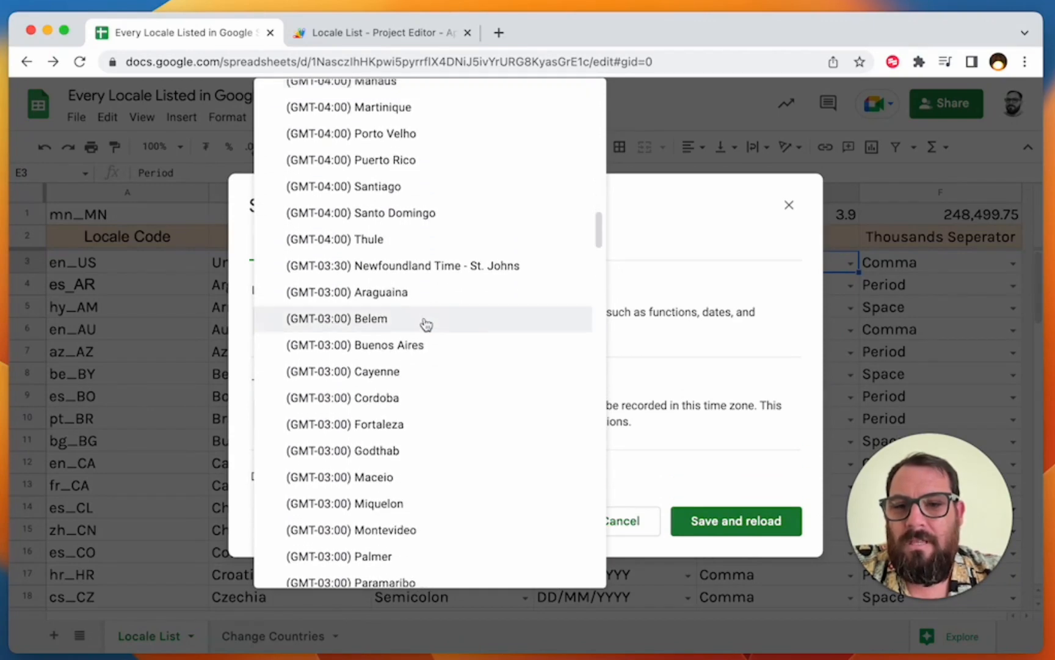
{"action": "scroll", "coordinate": [416, 348], "scroll_direction": "down", "scroll_amount": 8}
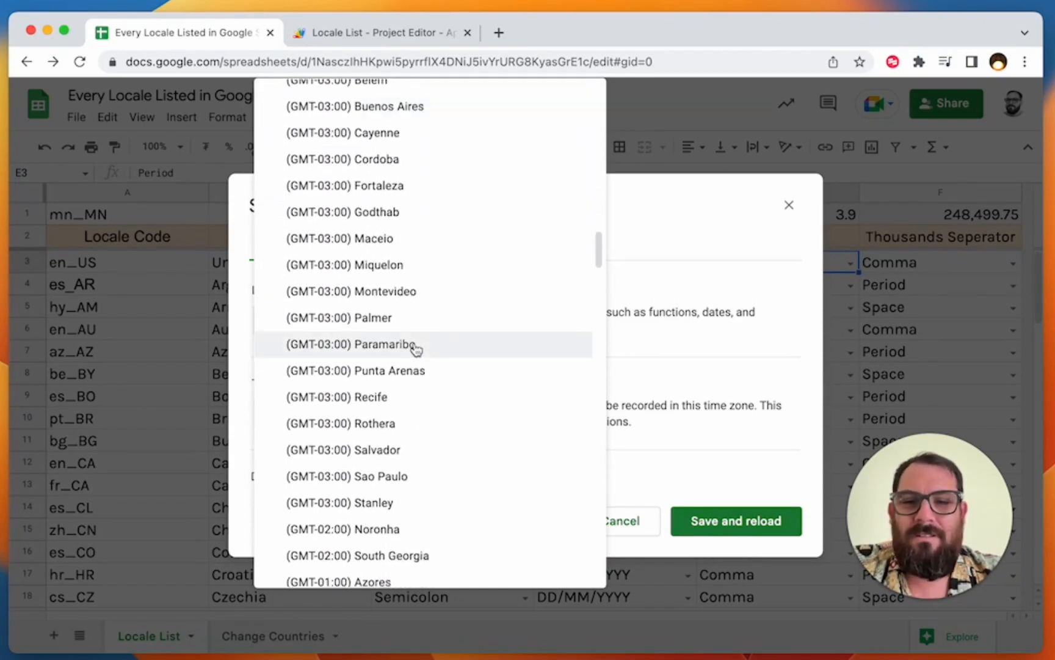
{"action": "scroll", "coordinate": [416, 348], "scroll_direction": "up", "scroll_amount": 20}
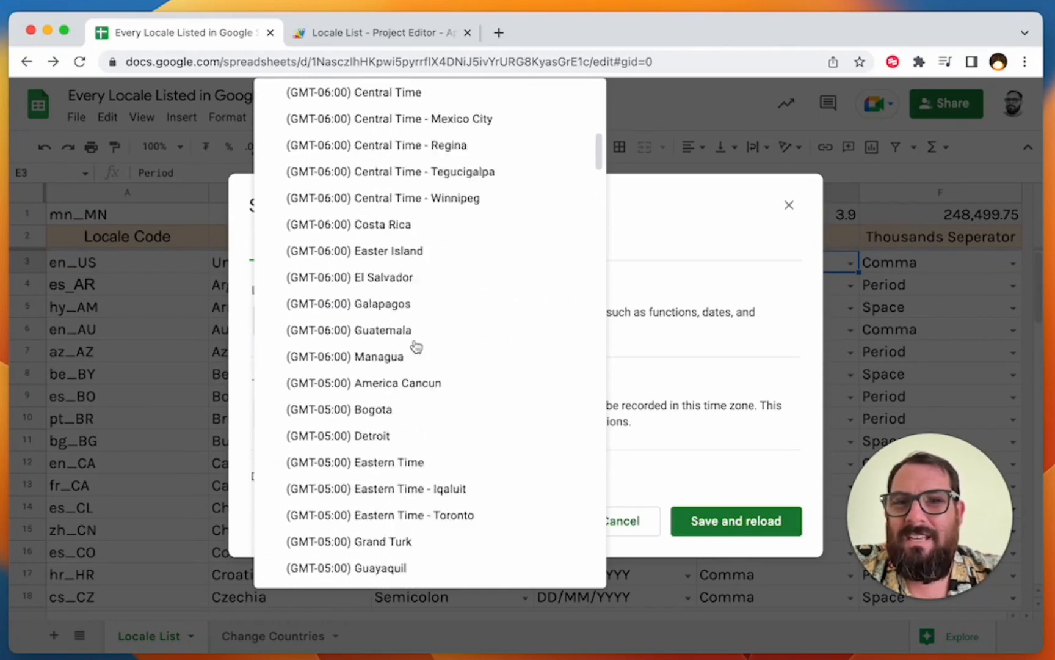
{"action": "scroll", "coordinate": [438, 278], "scroll_direction": "down", "scroll_amount": 10}
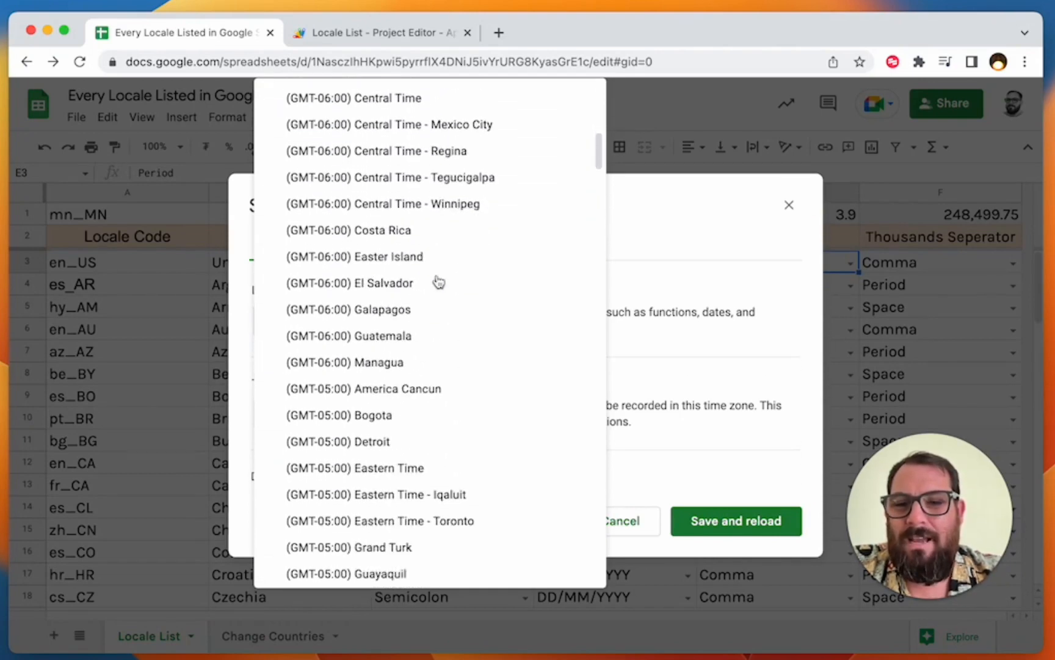
{"action": "scroll", "coordinate": [438, 278], "scroll_direction": "down", "scroll_amount": 1}
{"action": "left_click", "coordinate": [445, 355]}
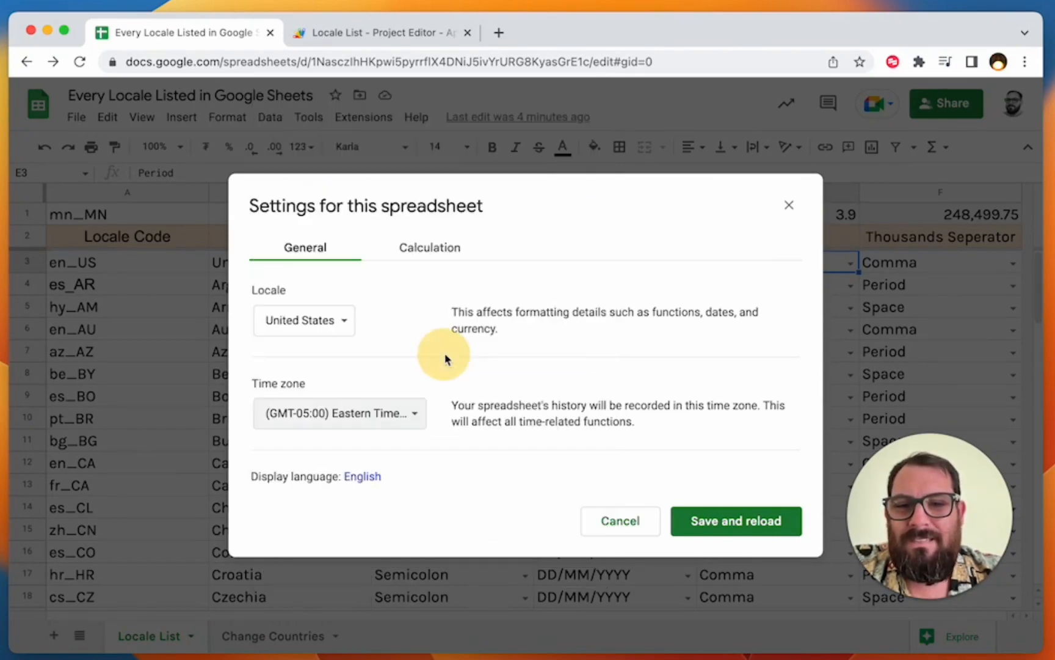
{"action": "left_click", "coordinate": [694, 519]}
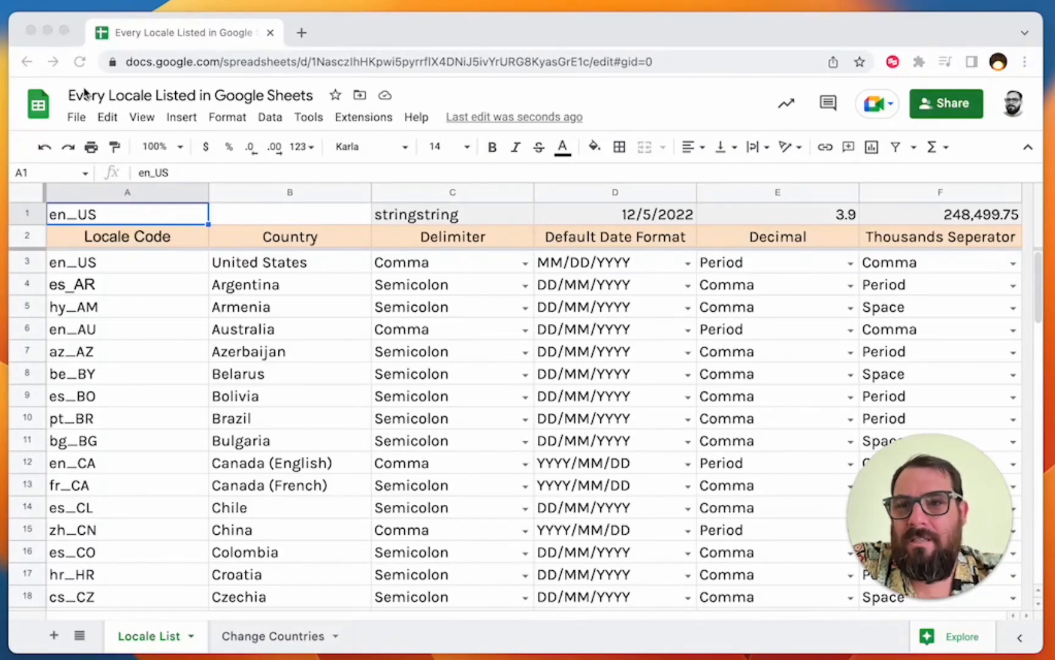
Check the saved locale and time zone in the spreadsheet settings, then close them and select the United States entry.
{"action": "left_click", "coordinate": [78, 115]}
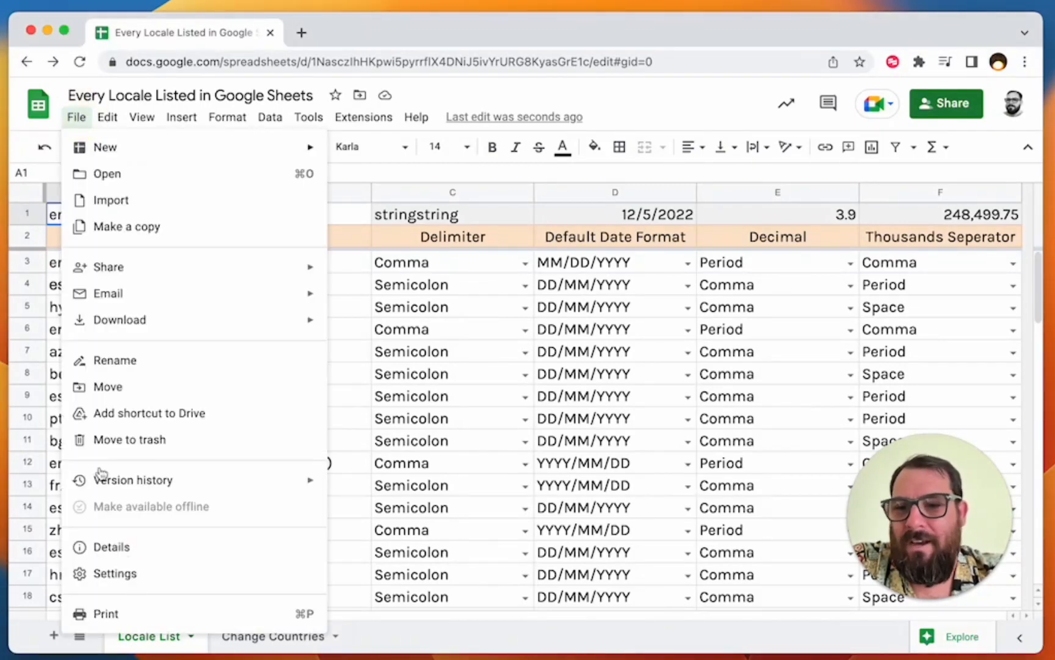
{"action": "left_click", "coordinate": [146, 574]}
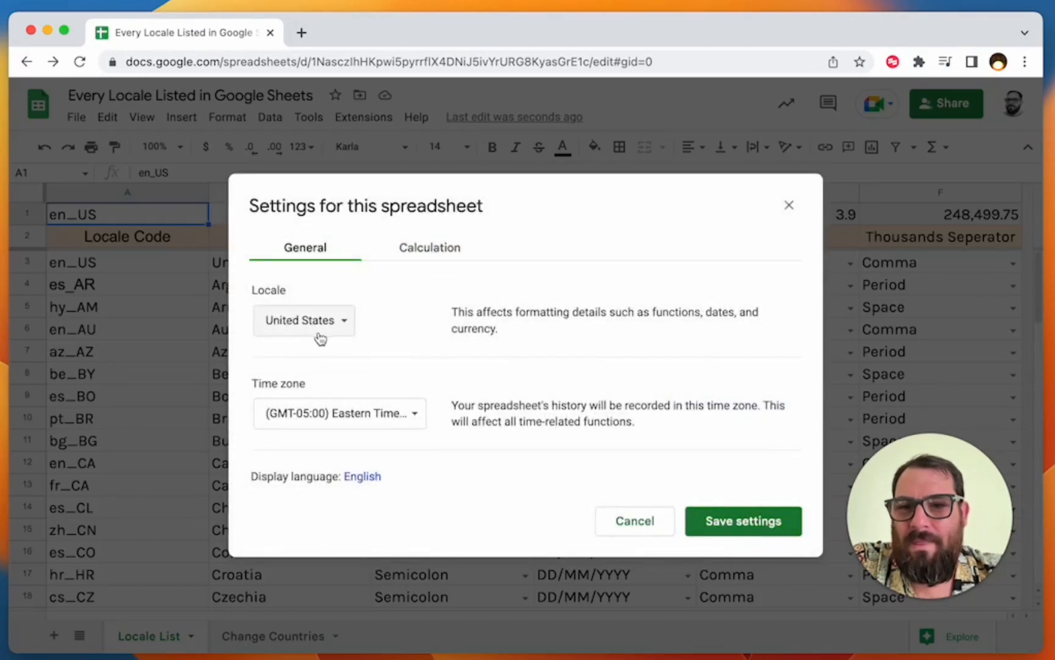
{"action": "left_click", "coordinate": [626, 524]}
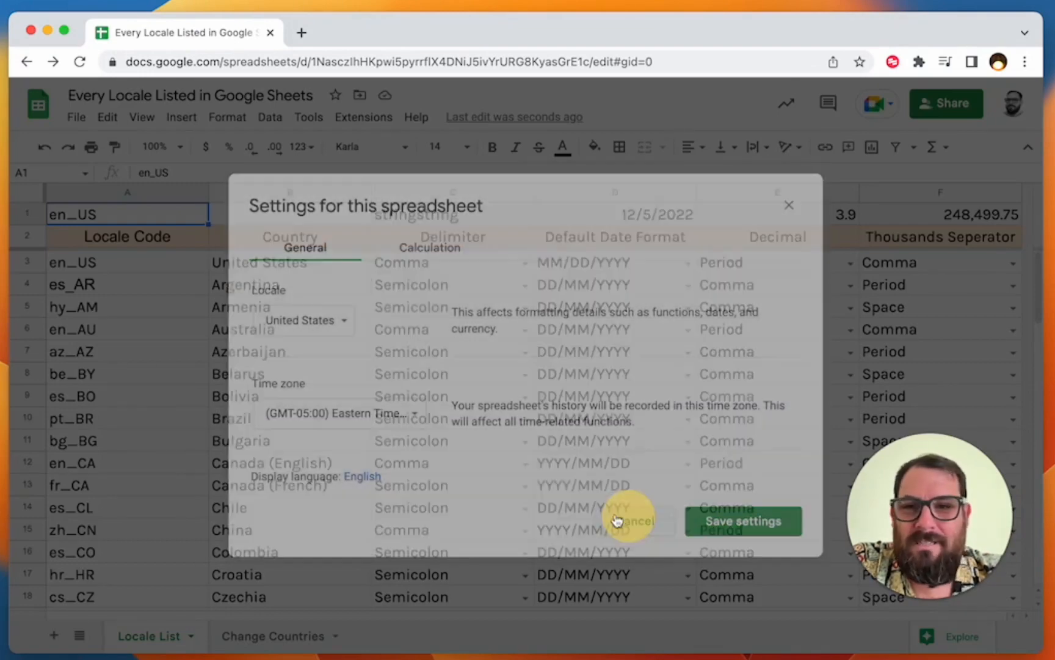
{"action": "left_click", "coordinate": [276, 268]}
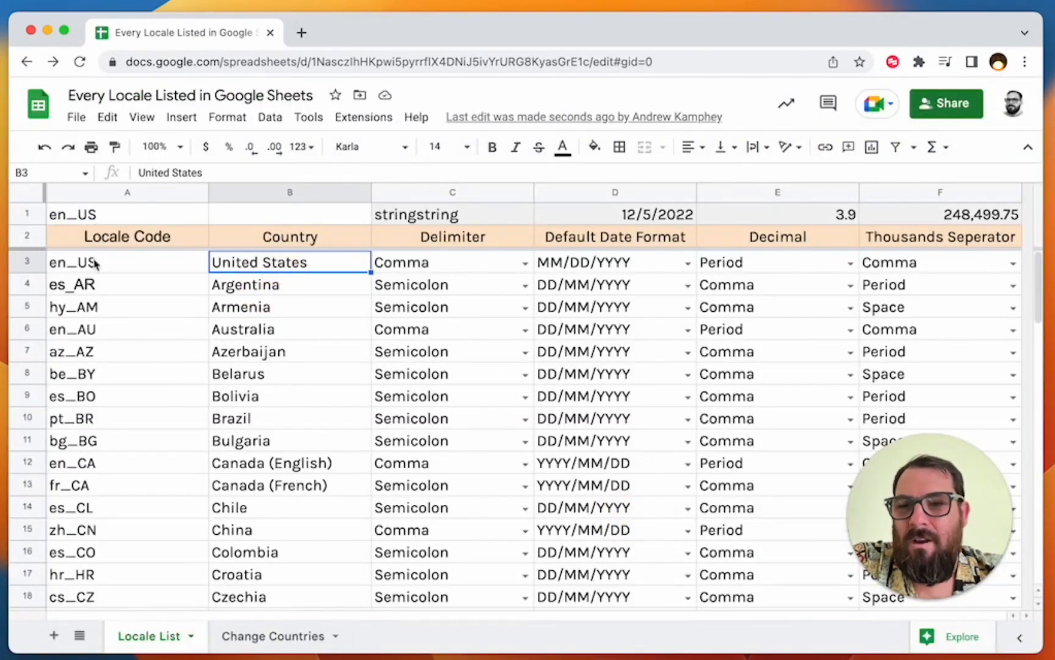
Open the spreadsheet's Apps Script project, review how onOpen gets the locale and writes it to A1, and return to the sheet.
{"action": "left_click", "coordinate": [357, 116]}
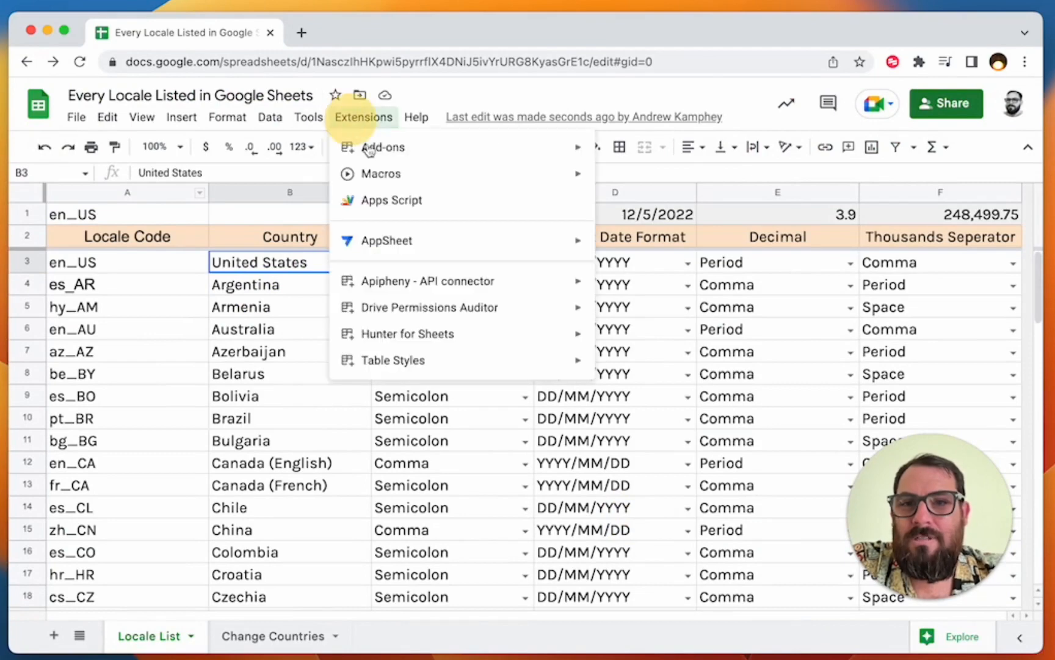
{"action": "left_click", "coordinate": [381, 204]}
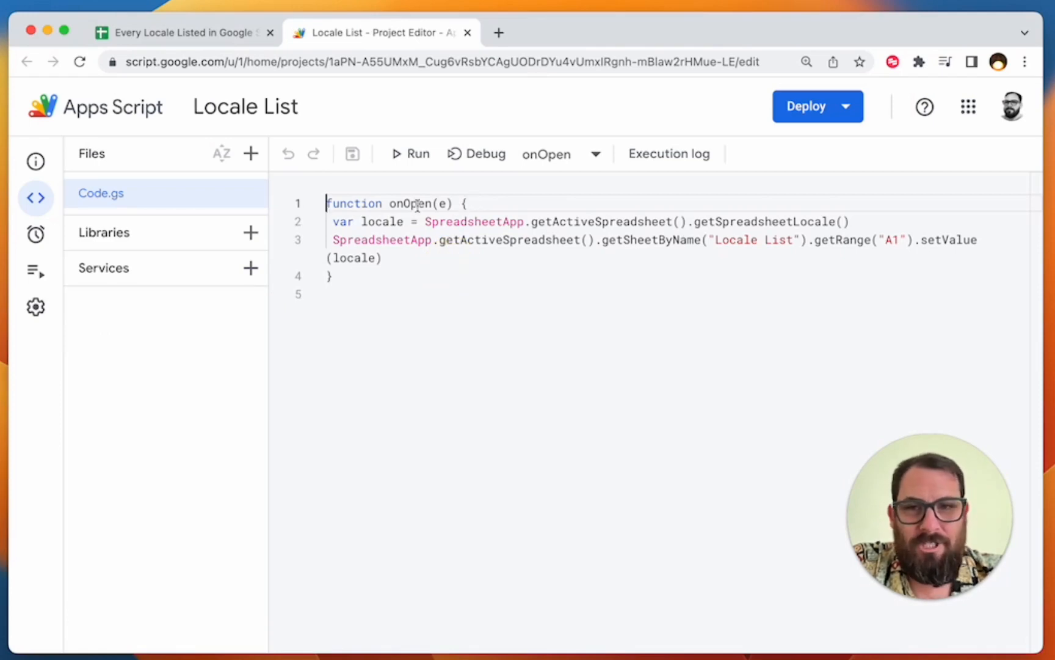
{"action": "left_click_drag", "start_coordinate": [426, 221], "coordinate": [852, 222]}
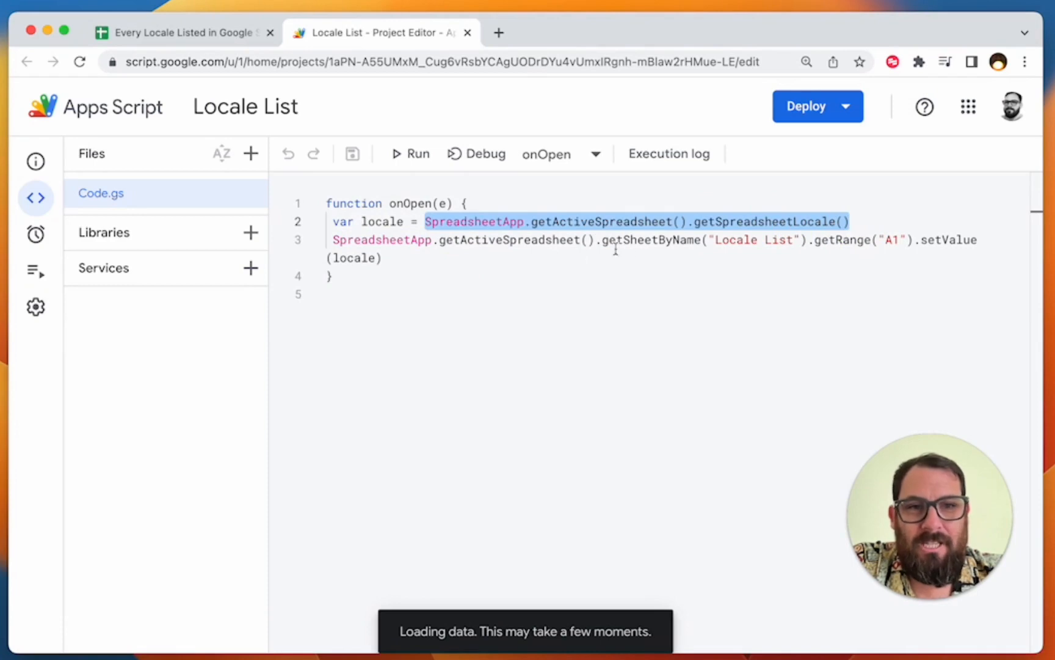
{"action": "left_click_drag", "start_coordinate": [608, 254], "coordinate": [313, 236]}
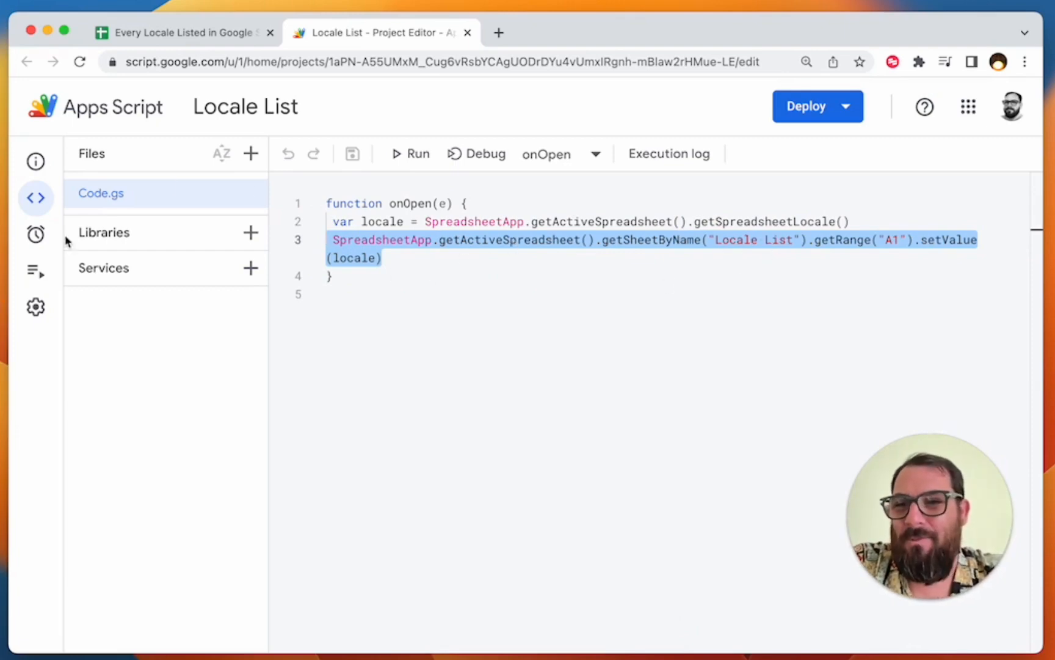
{"action": "left_click", "coordinate": [359, 35]}
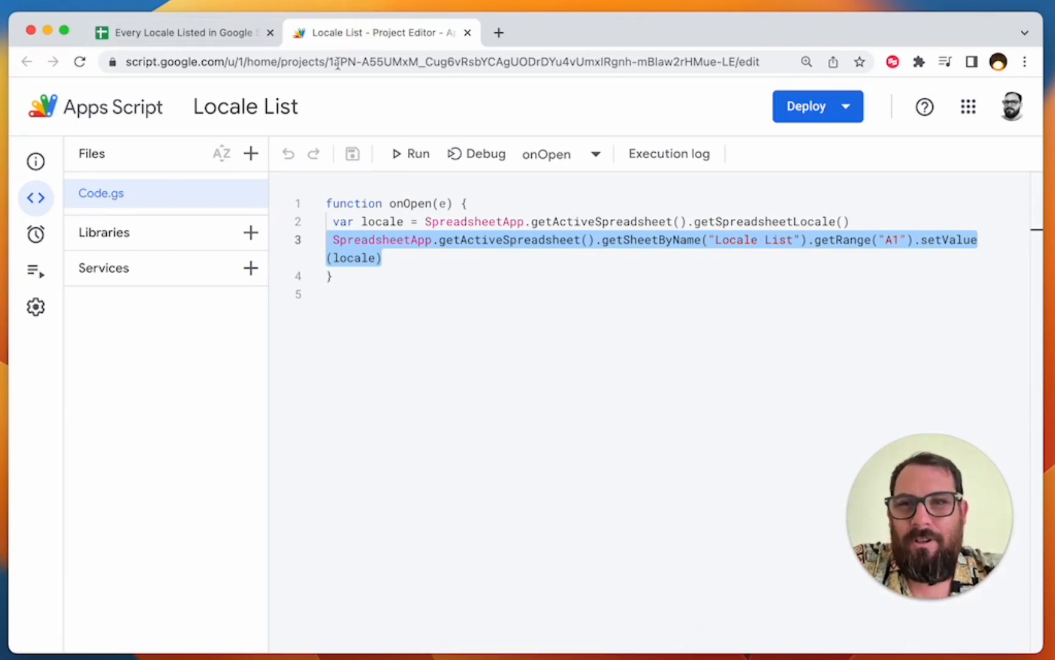
{"action": "key", "text": "super+w"}
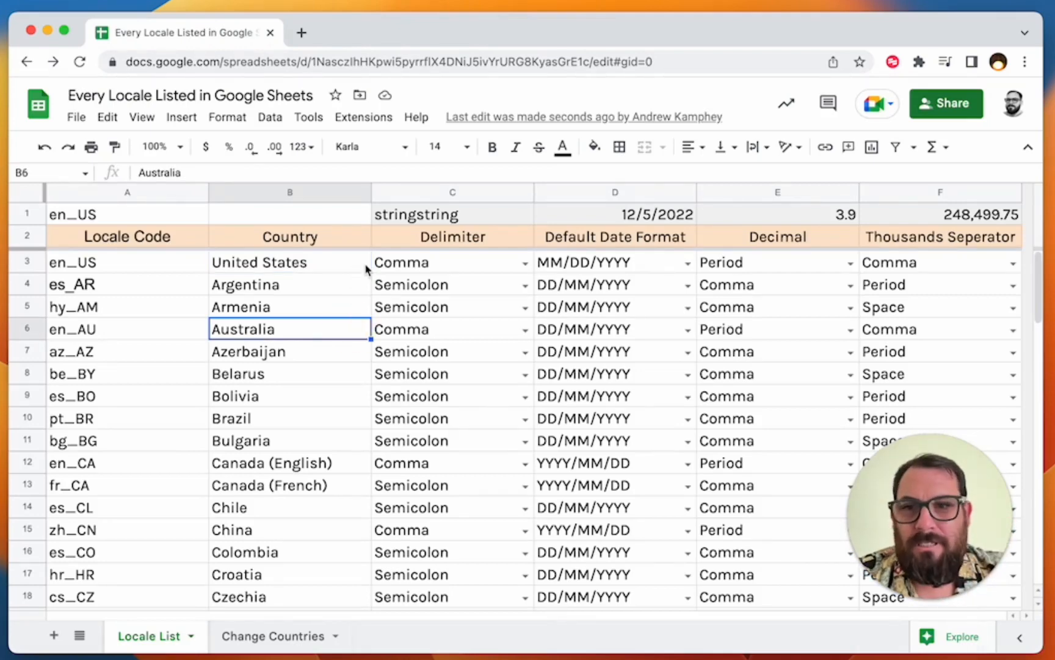
Inspect the delimiter between the arguments of the CONCATENATE formula in cell C1.
{"action": "left_click", "coordinate": [247, 269]}
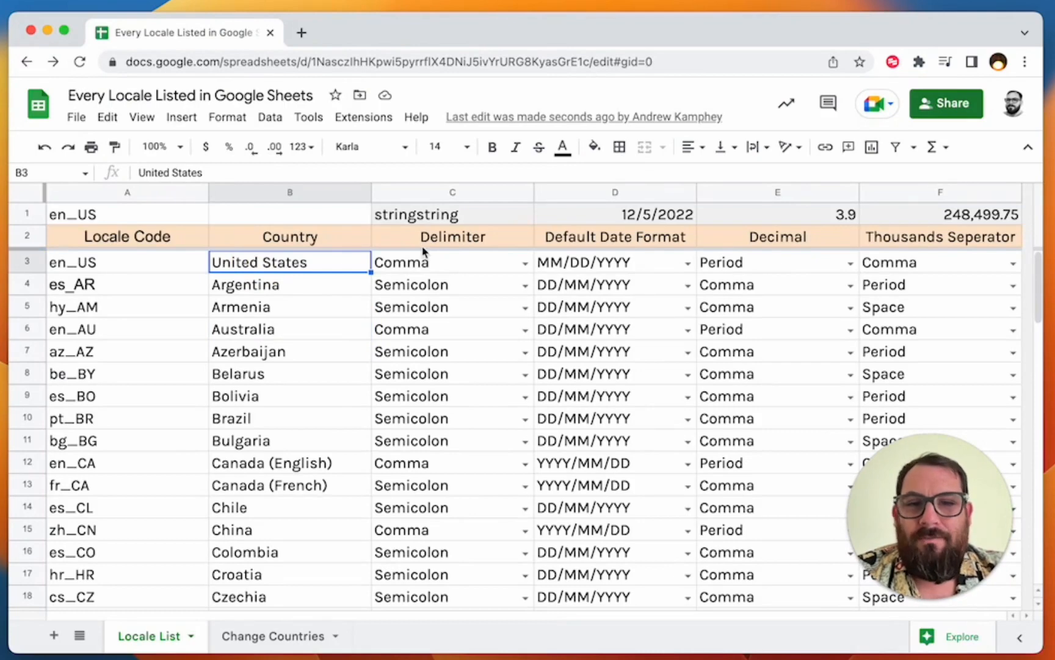
{"action": "left_click", "coordinate": [462, 213]}
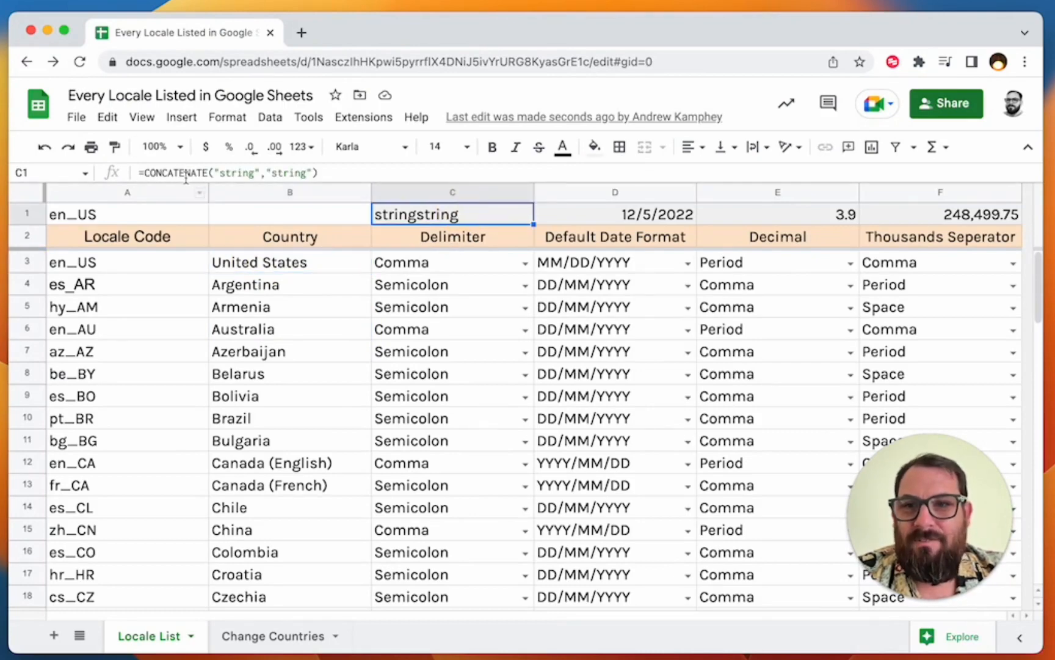
{"action": "left_click", "coordinate": [265, 174]}
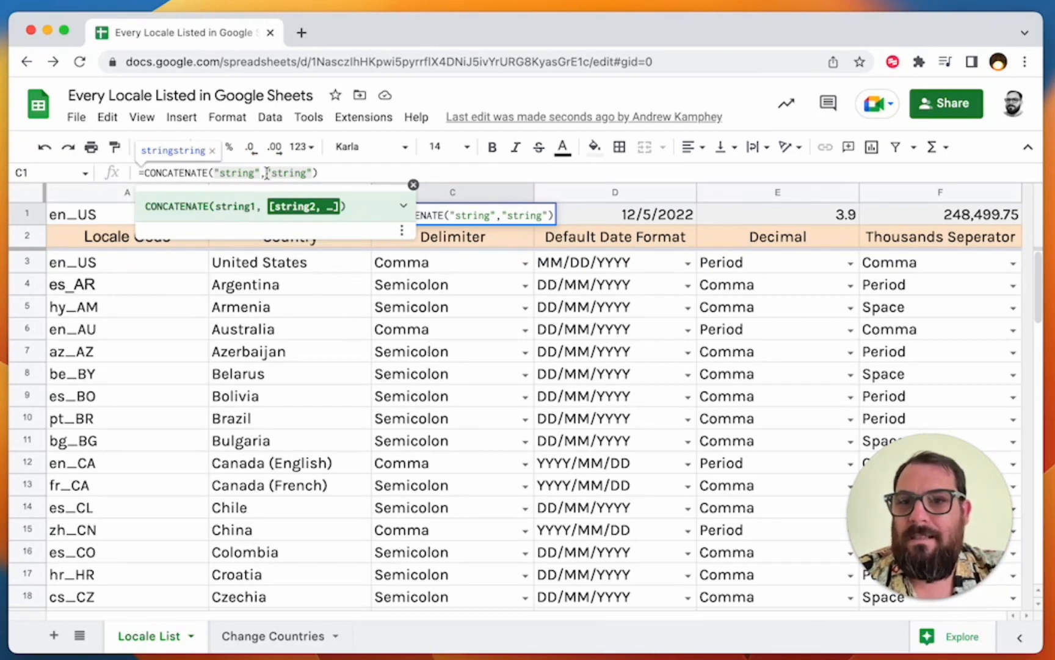
{"action": "left_click", "coordinate": [518, 263]}
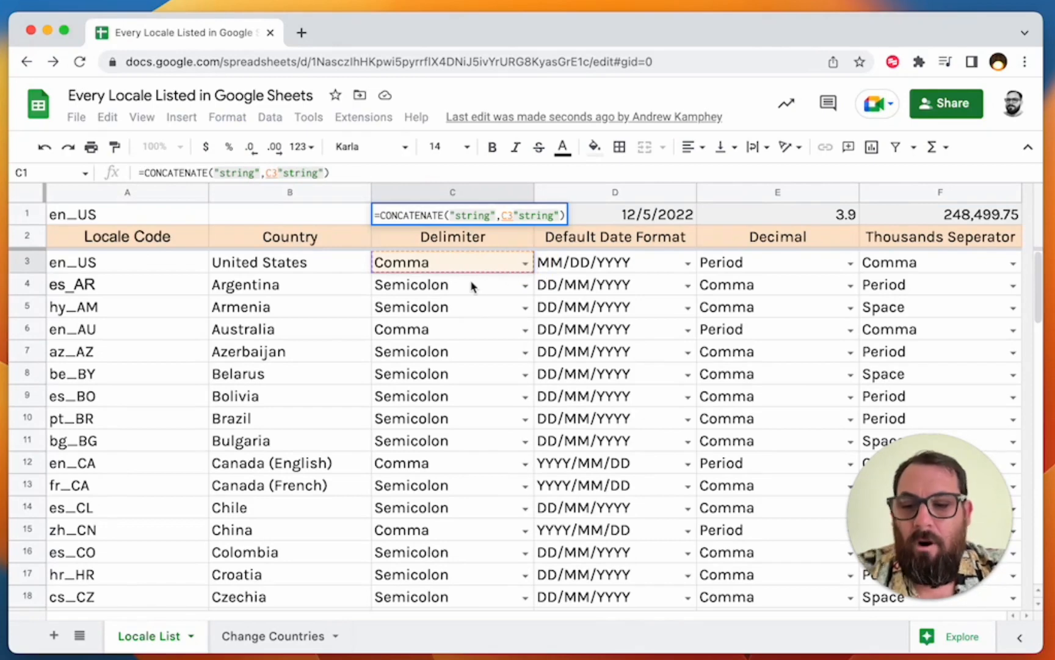
{"action": "key", "text": "Return"}
Compare the default date formats in the locale list for the United States, both Canada entries and China.
{"action": "left_click", "coordinate": [617, 268]}
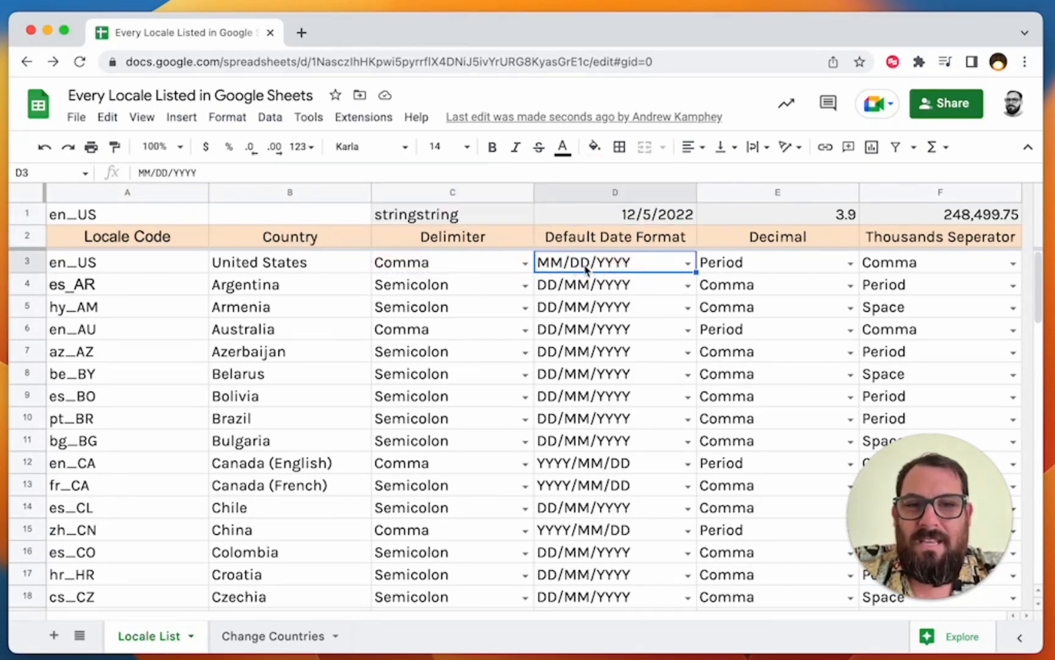
{"action": "scroll", "coordinate": [550, 361], "scroll_direction": "down", "scroll_amount": 1}
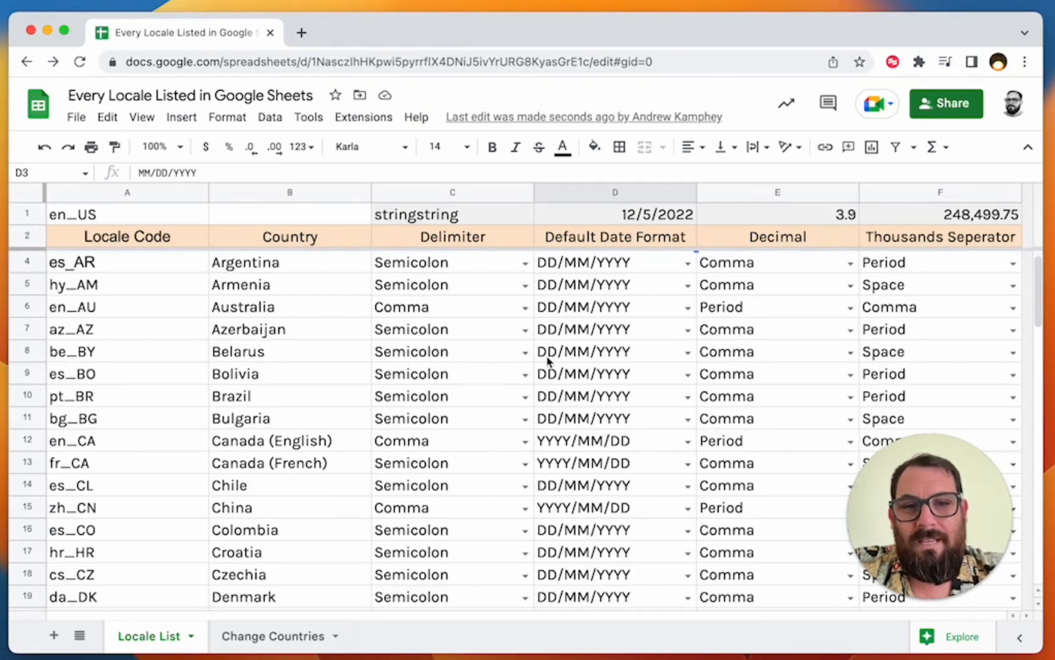
{"action": "scroll", "coordinate": [574, 330], "scroll_direction": "up", "scroll_amount": 1}
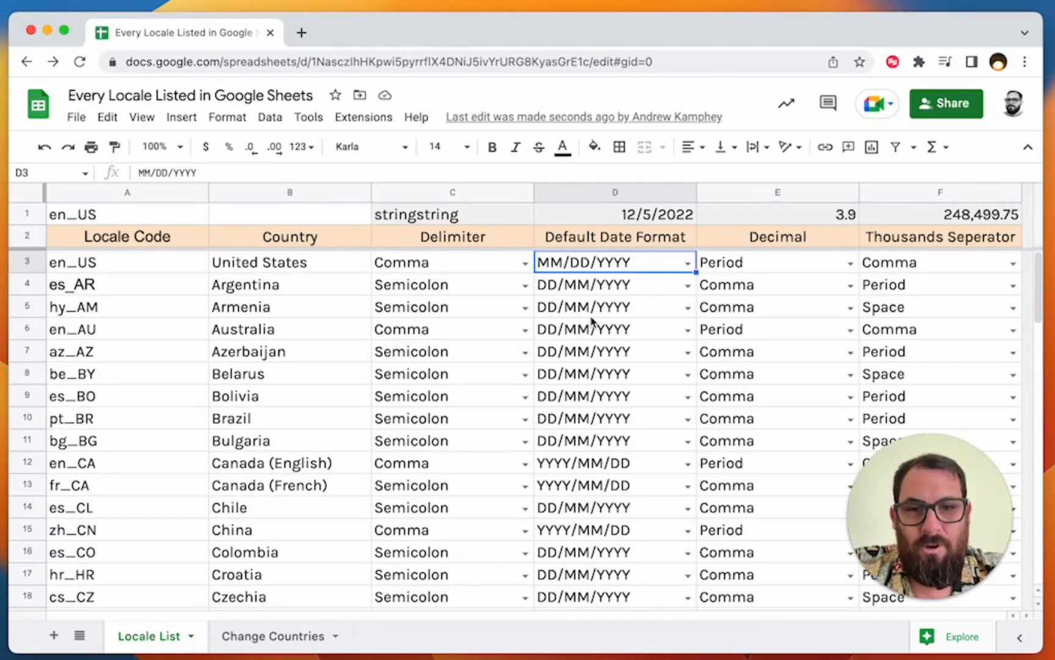
{"action": "scroll", "coordinate": [592, 322], "scroll_direction": "down", "scroll_amount": 6}
{"action": "left_click", "coordinate": [571, 358]}
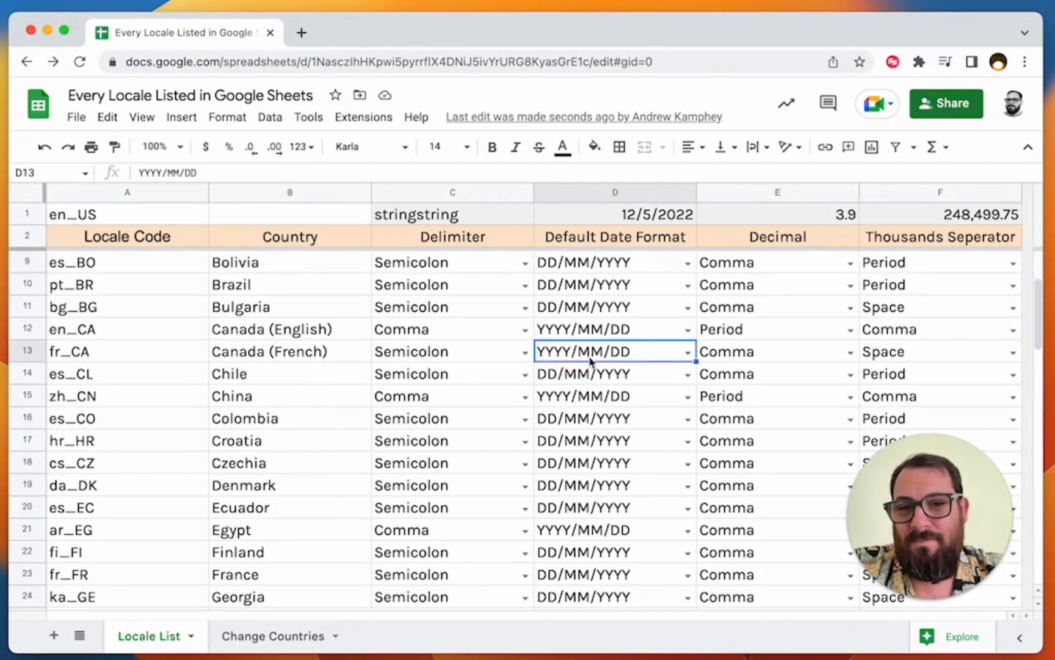
{"action": "left_click_drag", "start_coordinate": [300, 335], "coordinate": [302, 367]}
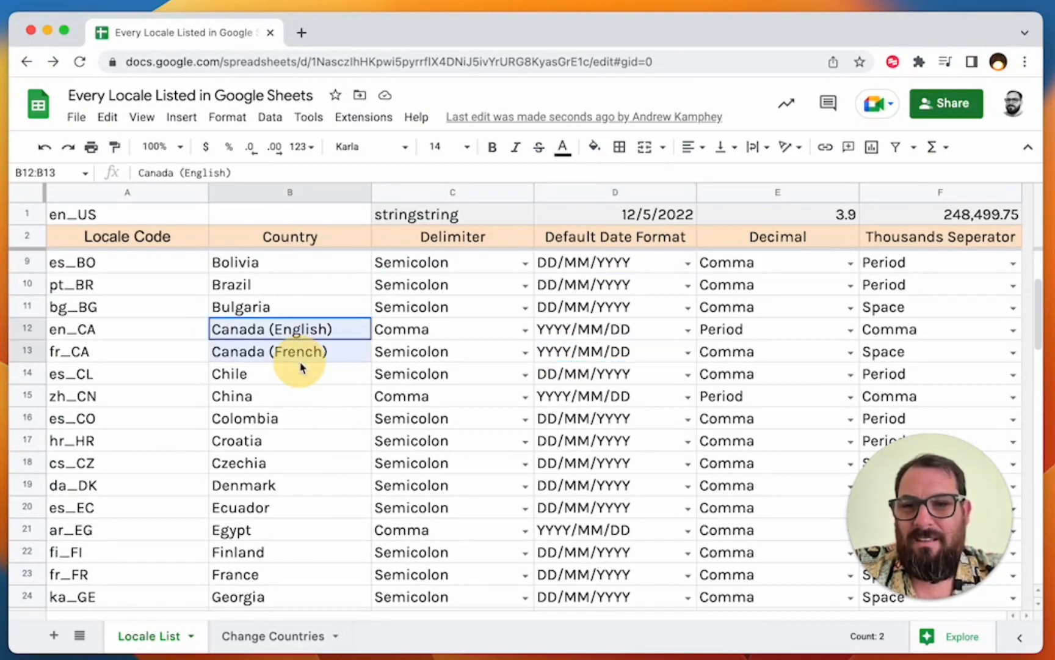
{"action": "left_click", "coordinate": [314, 397]}
{"action": "scroll", "coordinate": [314, 400], "scroll_direction": "down", "scroll_amount": 4}
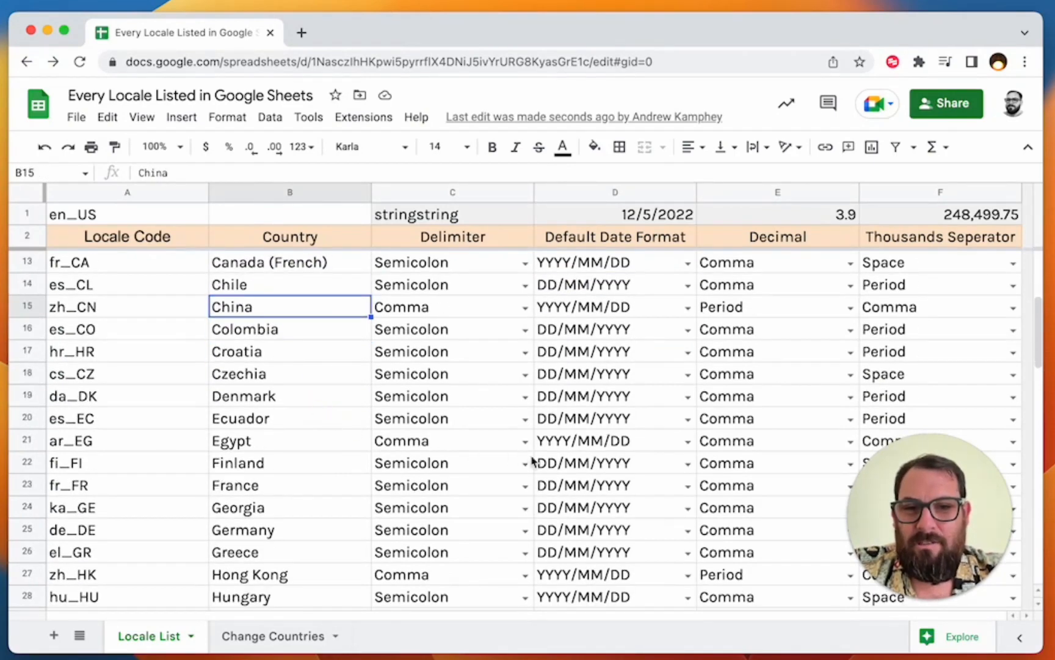
Check the default date format listed for Egypt and for the countries that follow it in the locale list.
{"action": "left_click", "coordinate": [580, 441]}
{"action": "left_click", "coordinate": [257, 441]}
{"action": "scroll", "coordinate": [586, 476], "scroll_direction": "down", "scroll_amount": 5}
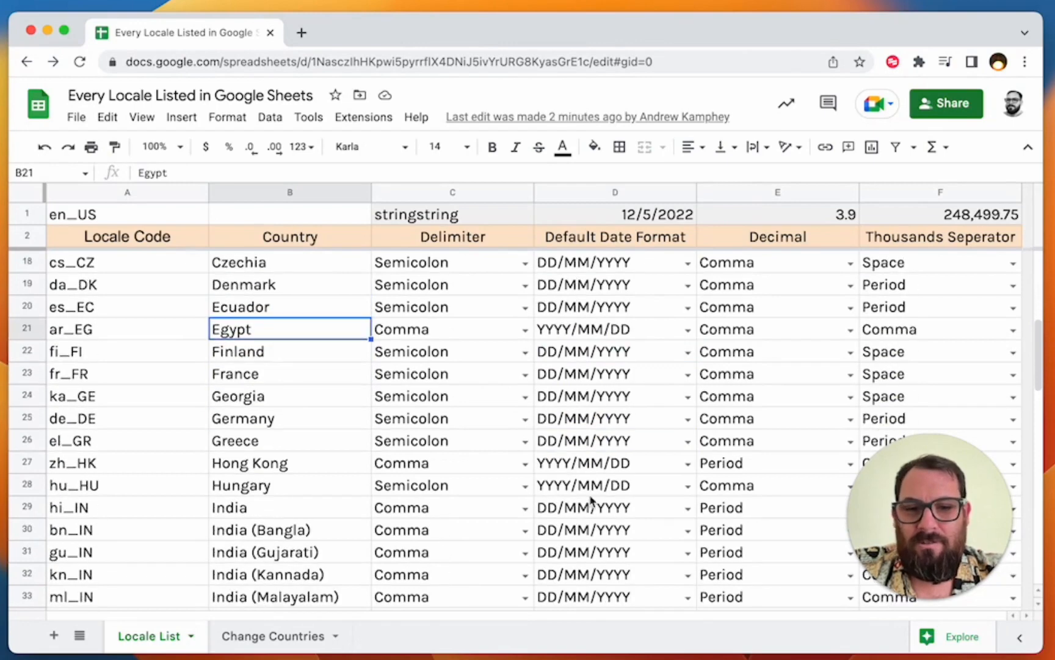
Inspect the sample decimal number in E1 and compare the decimal separator for the United States with Argentina and Armenia.
{"action": "scroll", "coordinate": [601, 464], "scroll_direction": "up", "scroll_amount": 15}
{"action": "left_click", "coordinate": [774, 217]}
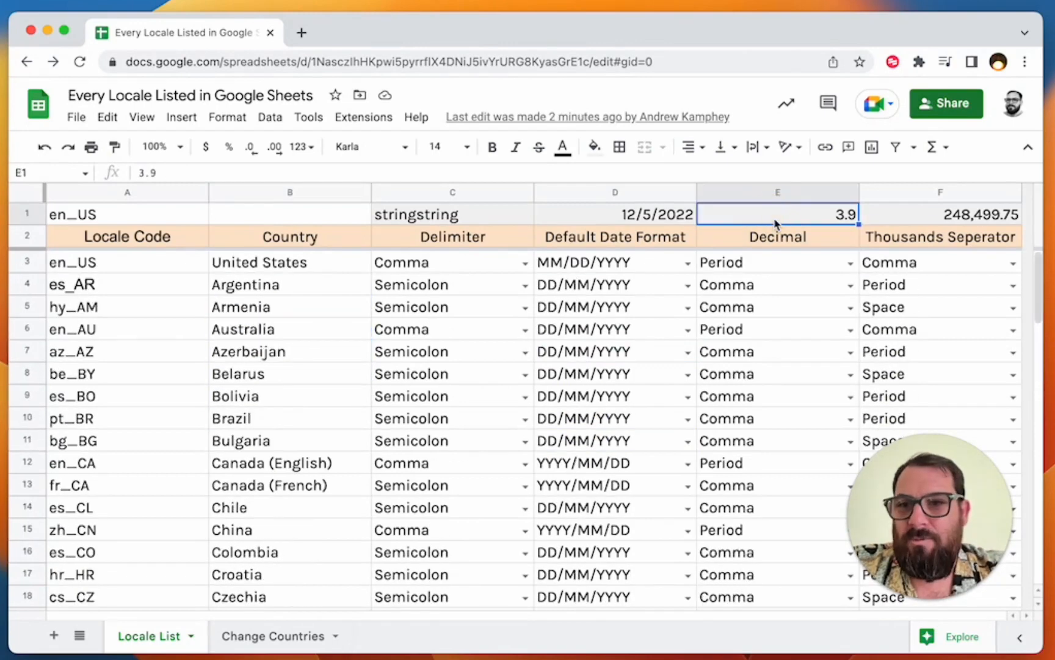
{"action": "left_click", "coordinate": [762, 268]}
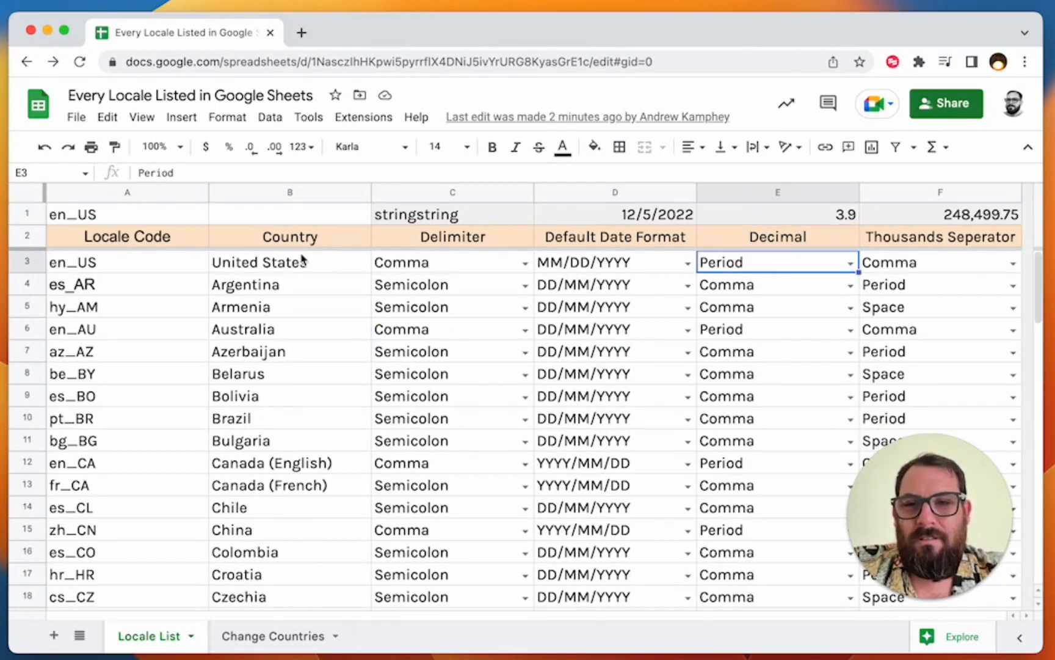
{"action": "left_click_drag", "start_coordinate": [306, 287], "coordinate": [301, 312]}
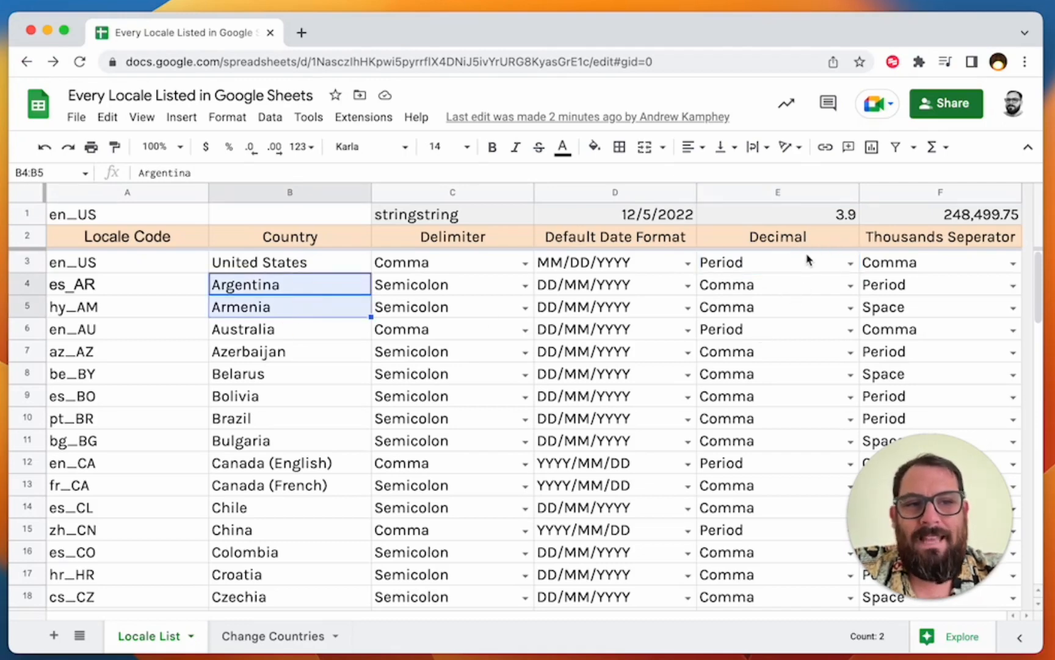
Compare the thousands separator for the United States with the decimal and thousands separators for Argentina.
{"action": "left_click", "coordinate": [916, 240]}
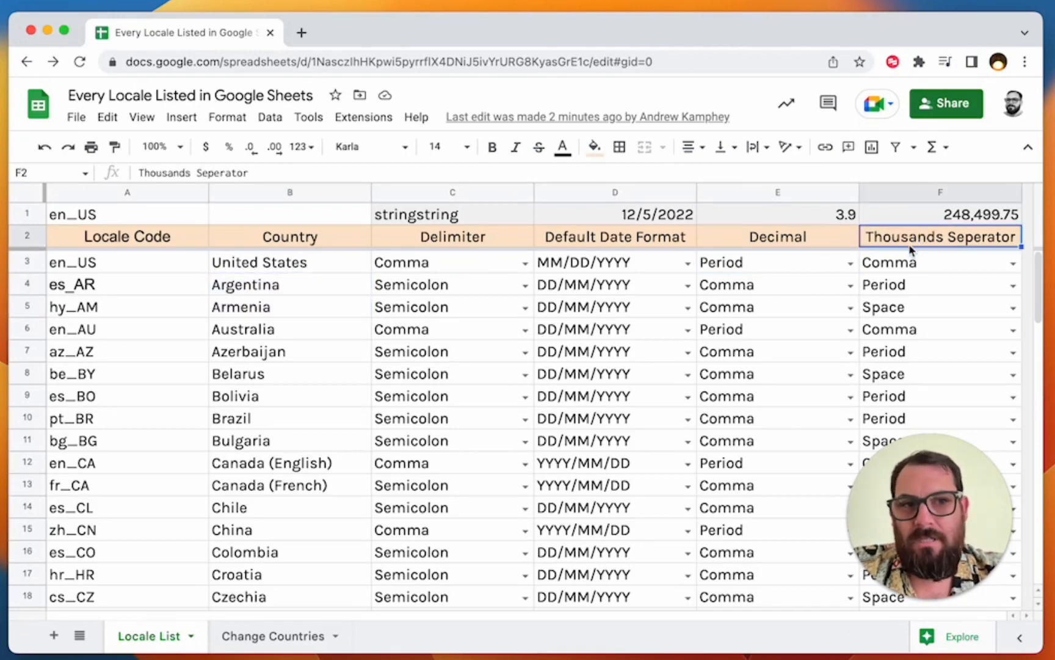
{"action": "left_click", "coordinate": [904, 266]}
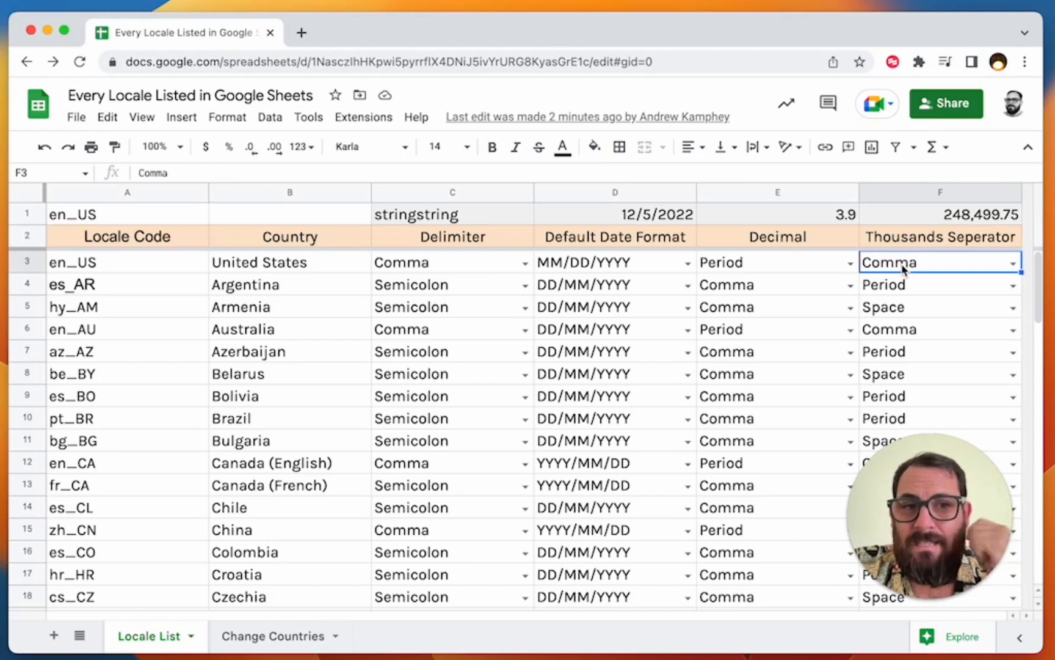
{"action": "left_click", "coordinate": [773, 293]}
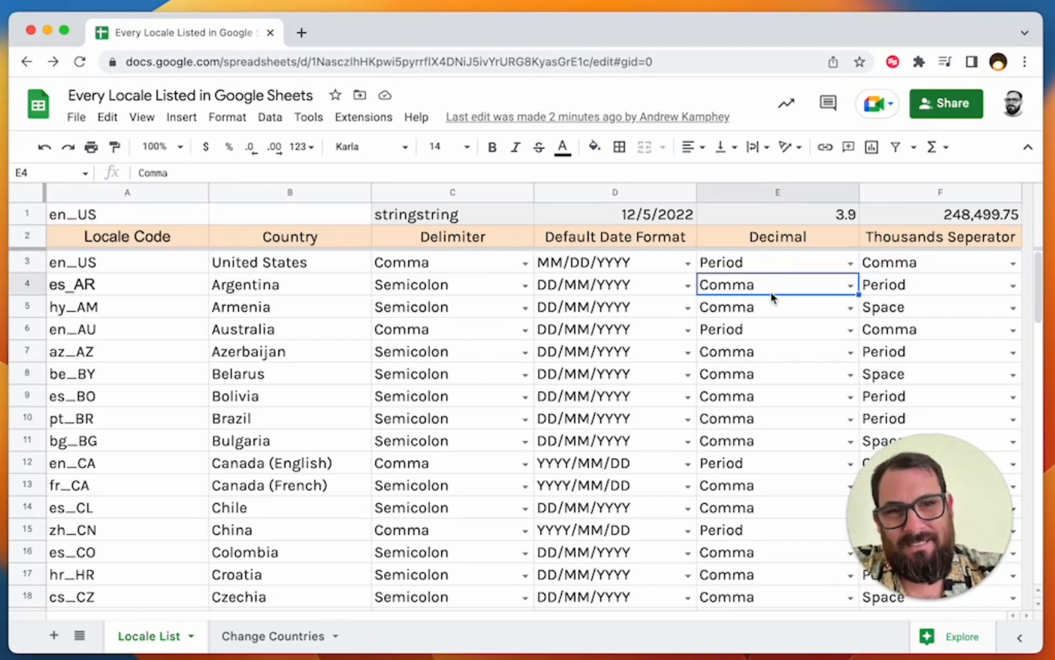
{"action": "left_click", "coordinate": [886, 293]}
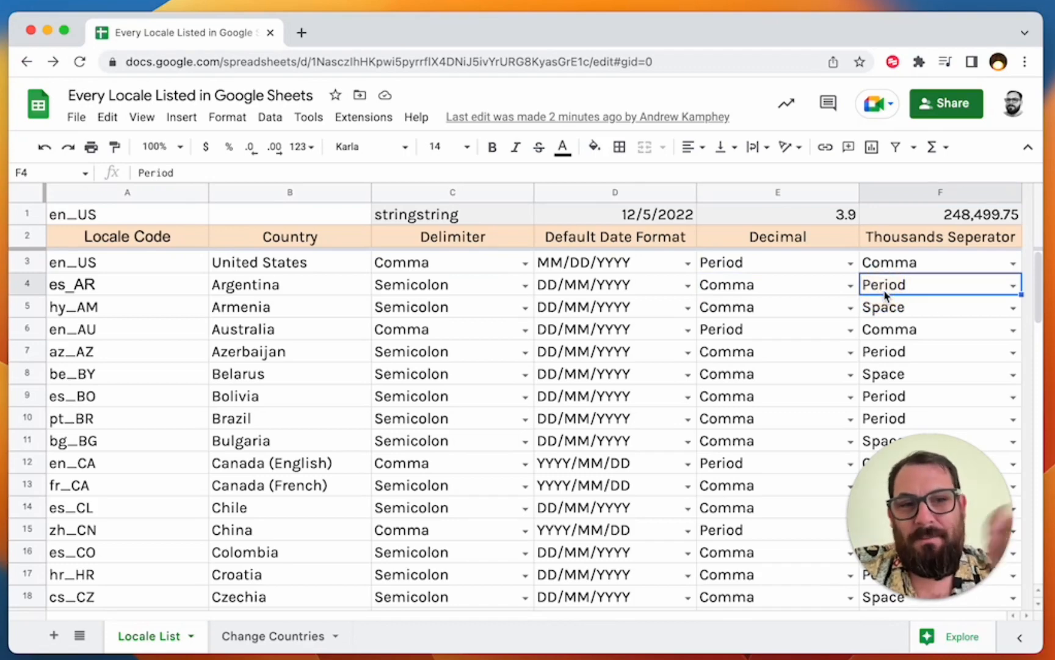
Look through the remaining countries in the locale list and examine Switzerland's thousands separator.
{"action": "scroll", "coordinate": [886, 293], "scroll_direction": "down", "scroll_amount": 3}
{"action": "scroll", "coordinate": [791, 373], "scroll_direction": "down", "scroll_amount": 6}
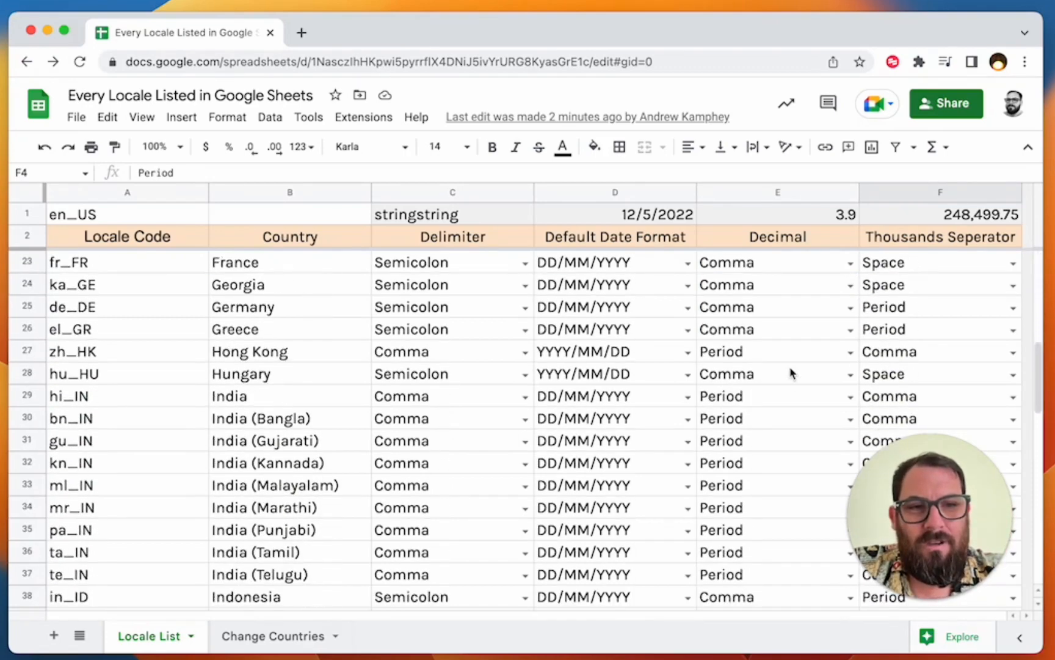
{"action": "scroll", "coordinate": [791, 372], "scroll_direction": "down", "scroll_amount": 8}
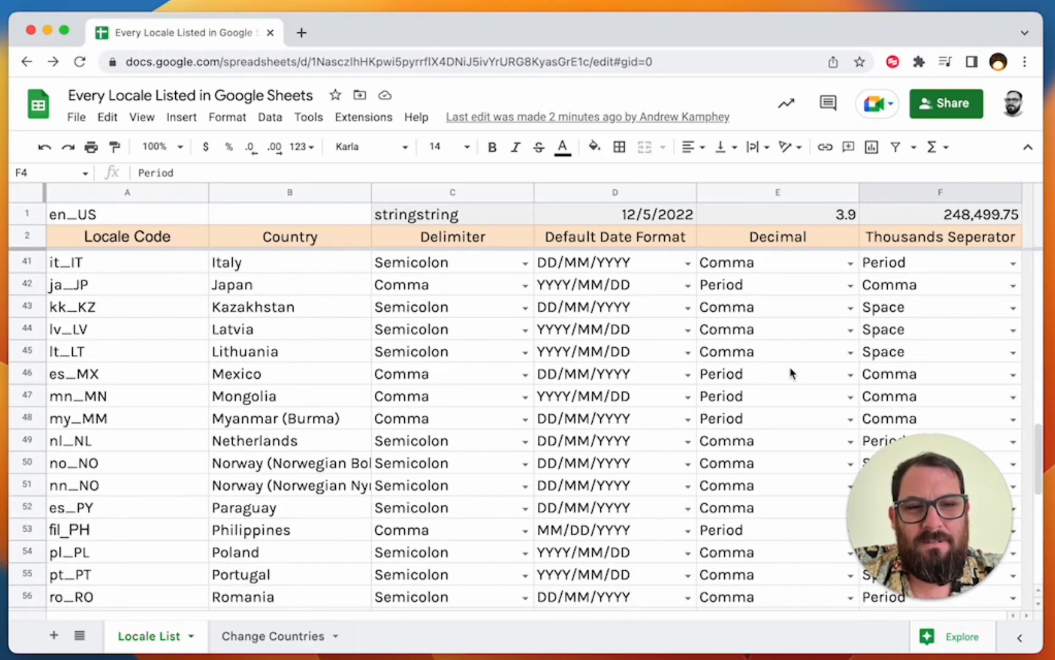
{"action": "left_click", "coordinate": [913, 372]}
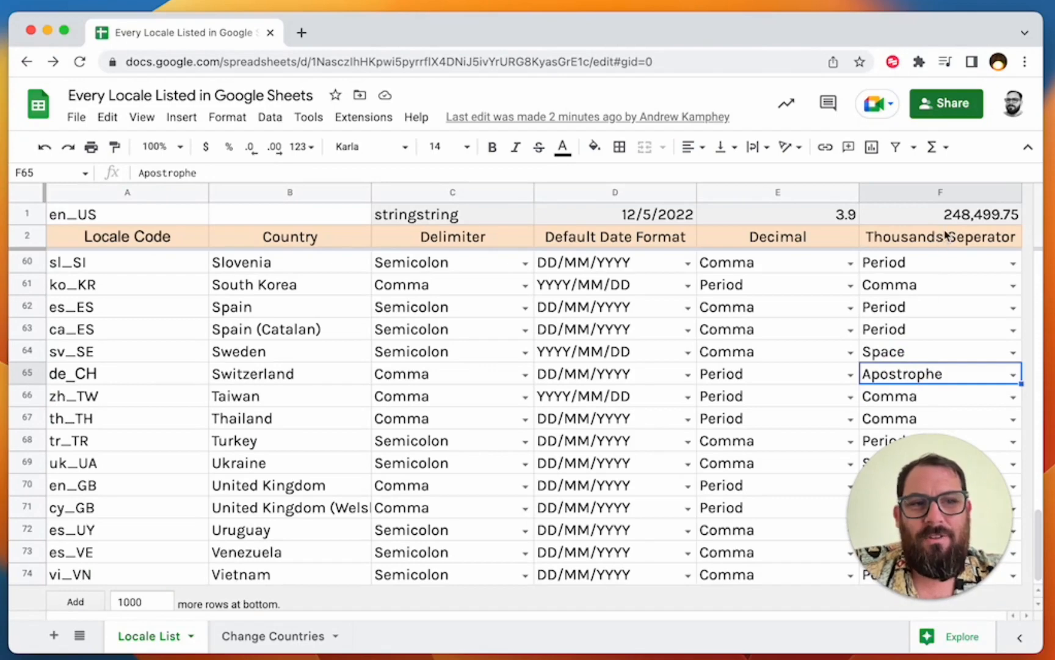
{"action": "scroll", "coordinate": [730, 377], "scroll_direction": "down", "scroll_amount": 1}
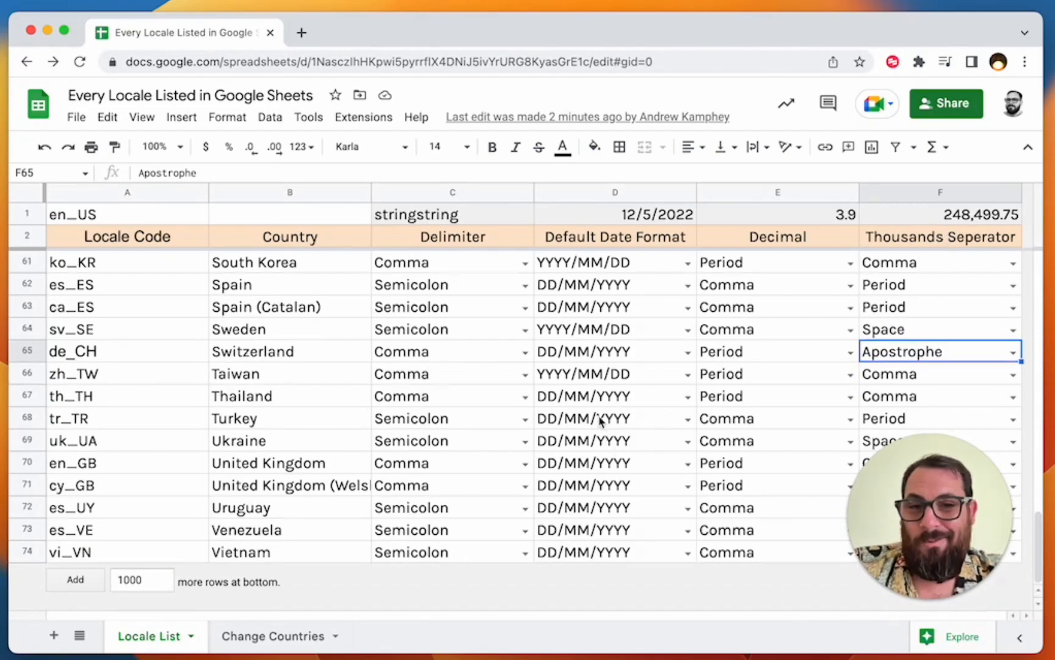
Review the CONCATENATE formula in C1, then examine India's delimiter, date format, decimal and thousands separator in C29:F29.
{"action": "scroll", "coordinate": [591, 403], "scroll_direction": "up", "scroll_amount": 15}
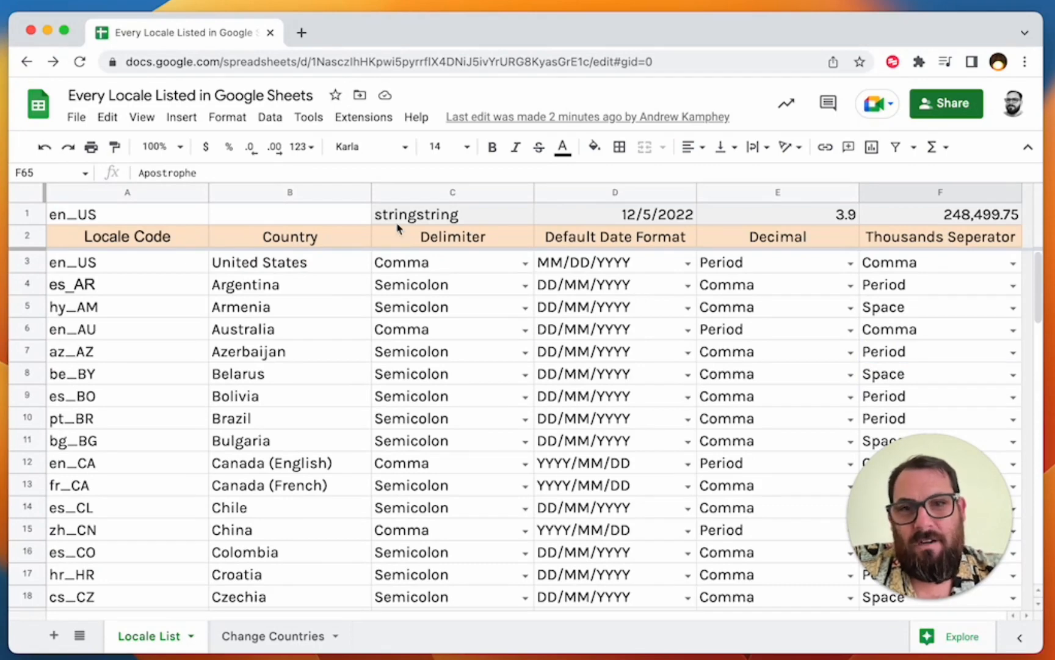
{"action": "left_click", "coordinate": [419, 221]}
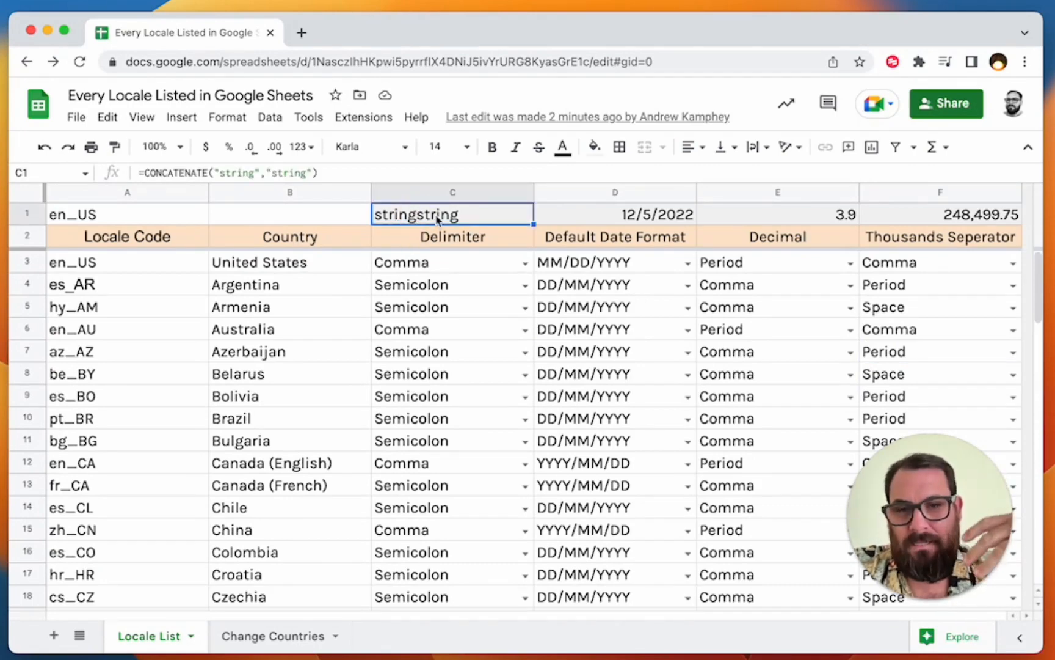
{"action": "scroll", "coordinate": [440, 366], "scroll_direction": "down", "scroll_amount": 20}
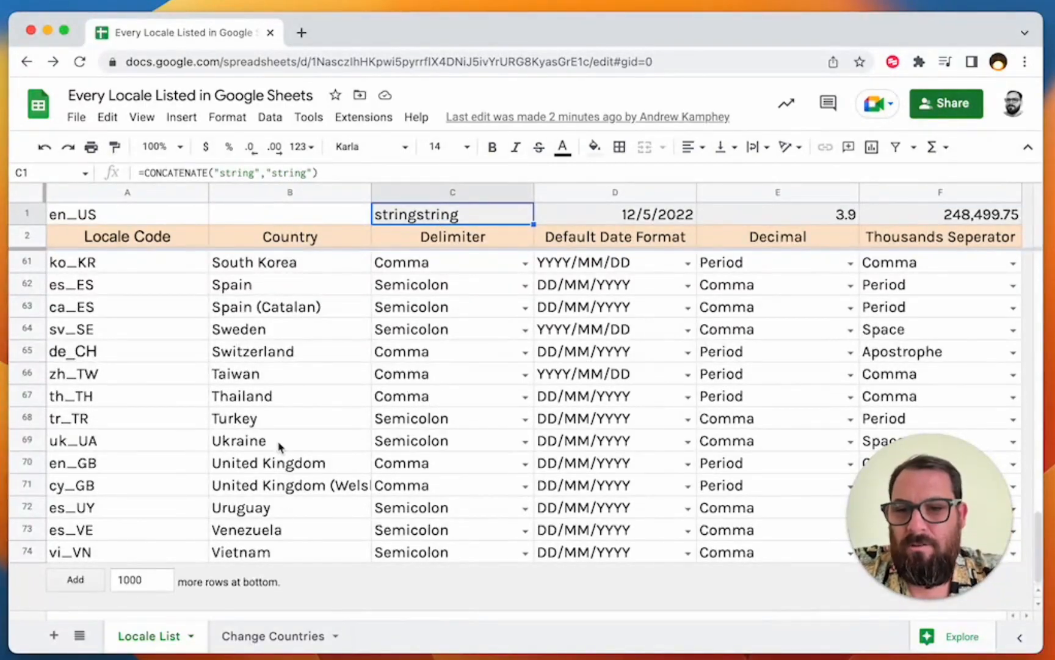
{"action": "scroll", "coordinate": [279, 448], "scroll_direction": "up", "scroll_amount": 1}
{"action": "scroll", "coordinate": [278, 441], "scroll_direction": "up", "scroll_amount": 8}
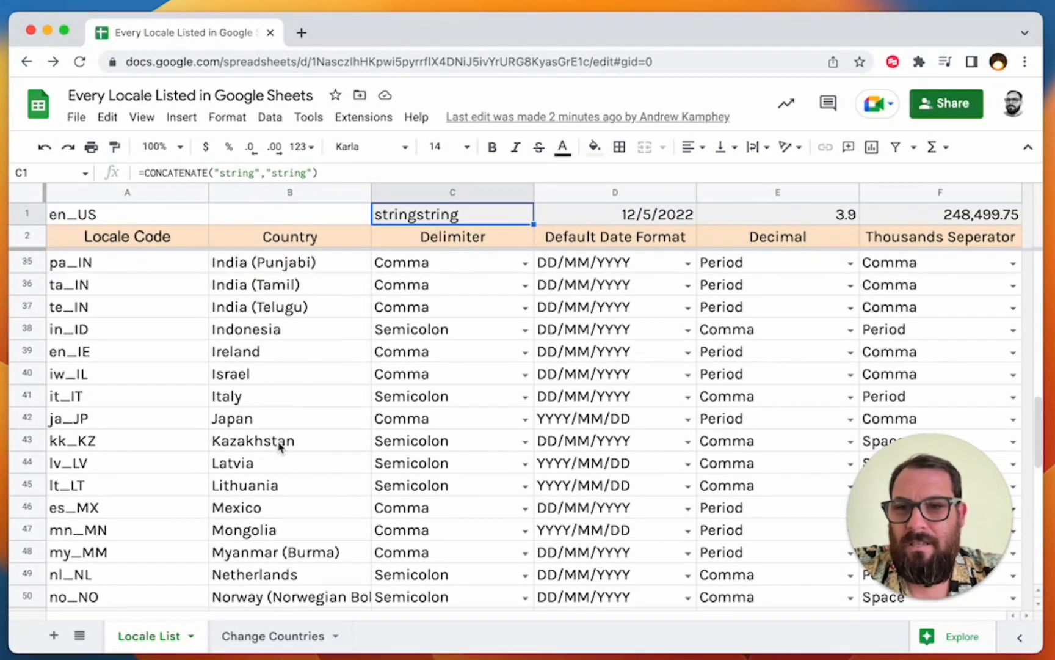
{"action": "scroll", "coordinate": [273, 415], "scroll_direction": "up", "scroll_amount": 4}
{"action": "left_click", "coordinate": [278, 398]}
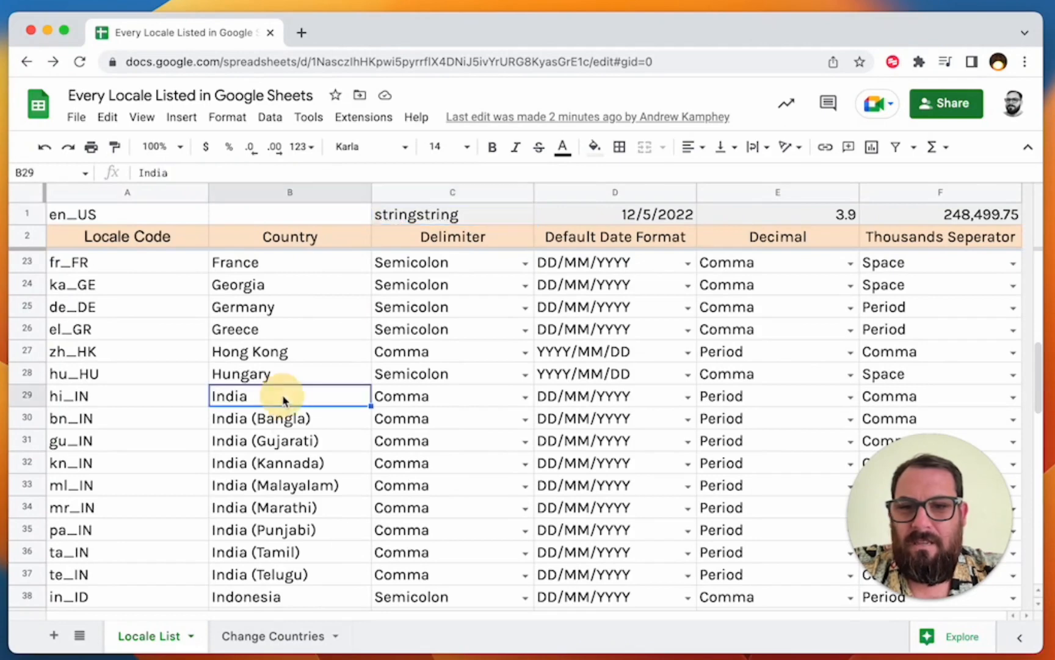
{"action": "left_click_drag", "start_coordinate": [417, 403], "coordinate": [924, 408]}
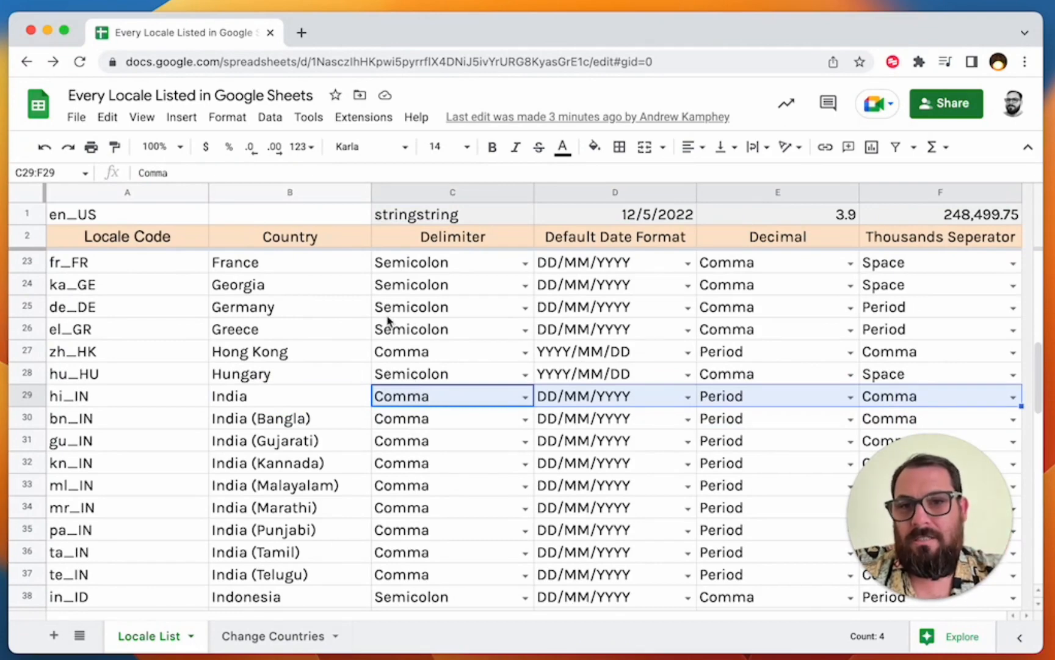
Compare the formula delimiters listed for Georgia, Hungary and Hong Kong.
{"action": "left_click", "coordinate": [479, 288]}
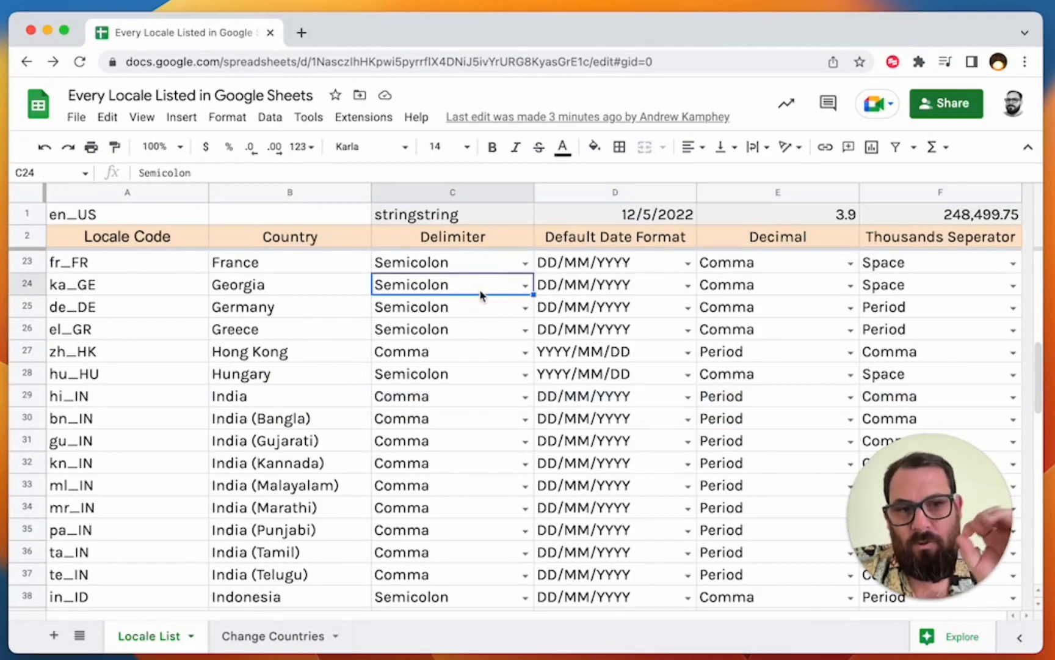
{"action": "left_click", "coordinate": [440, 374]}
{"action": "left_click", "coordinate": [426, 357]}
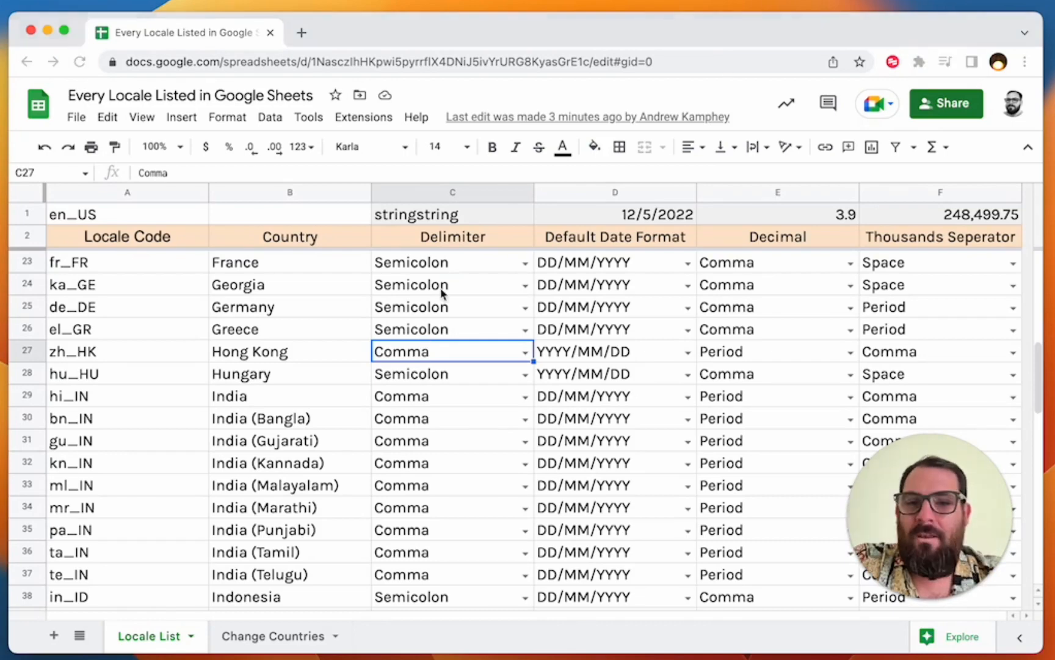
Select the locale code in A1, check the locale in the spreadsheet settings, and close the settings without saving.
{"action": "left_click", "coordinate": [125, 215]}
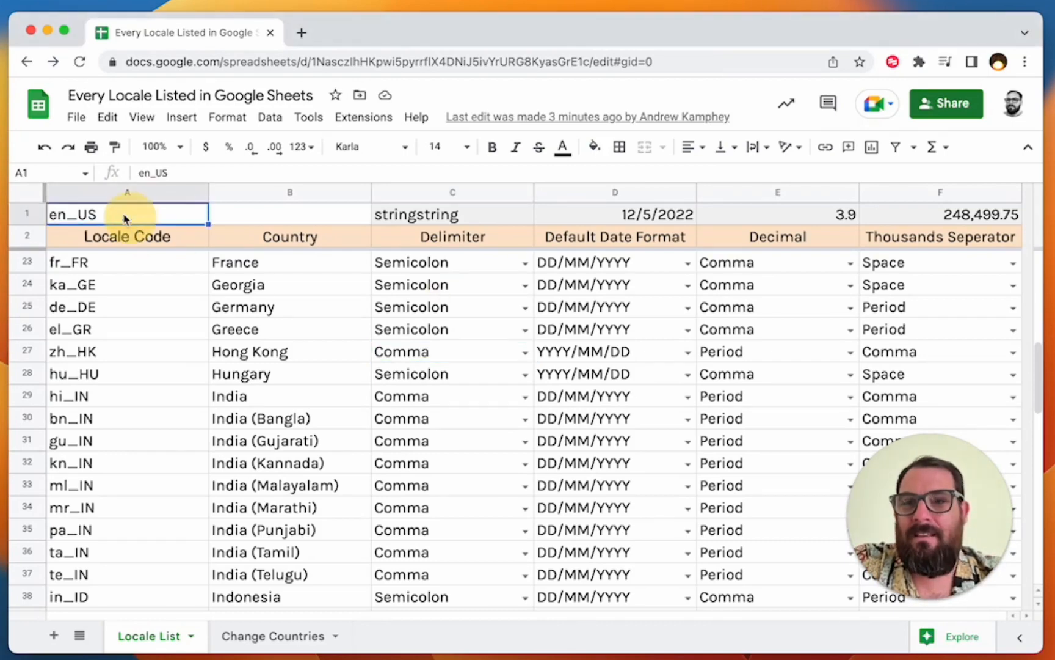
{"action": "left_click", "coordinate": [76, 116]}
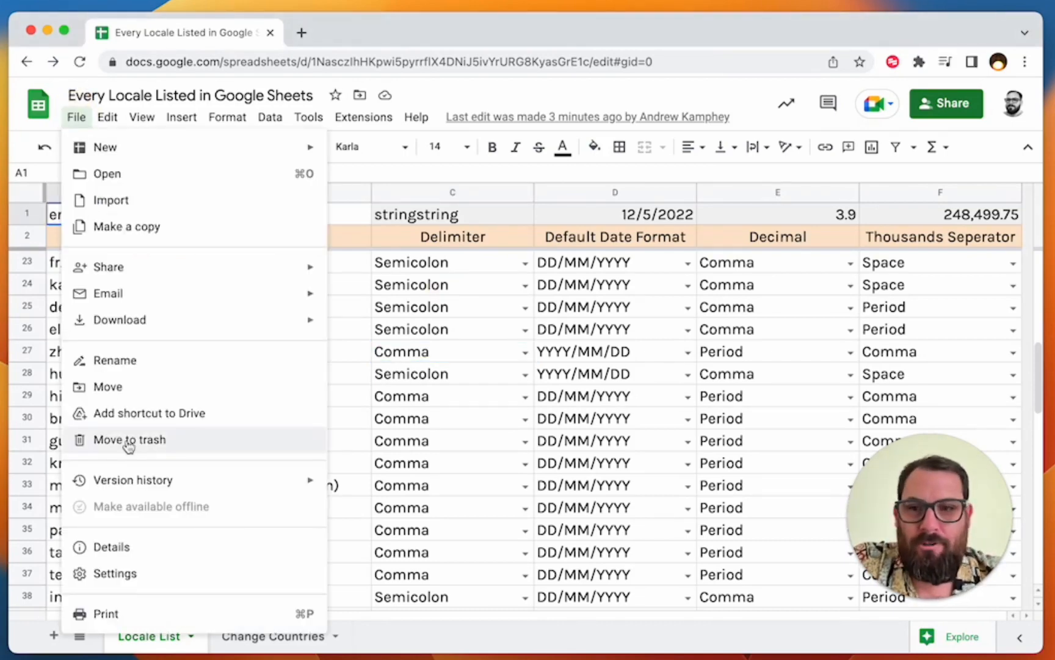
{"action": "left_click", "coordinate": [464, 421]}
{"action": "left_click", "coordinate": [73, 119]}
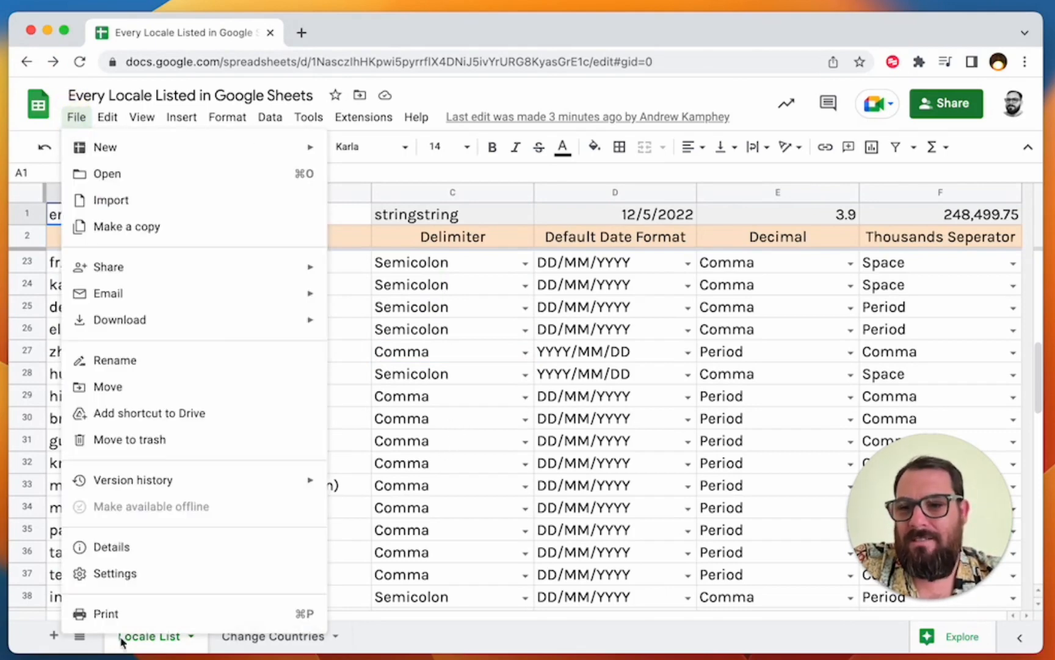
{"action": "left_click", "coordinate": [141, 580]}
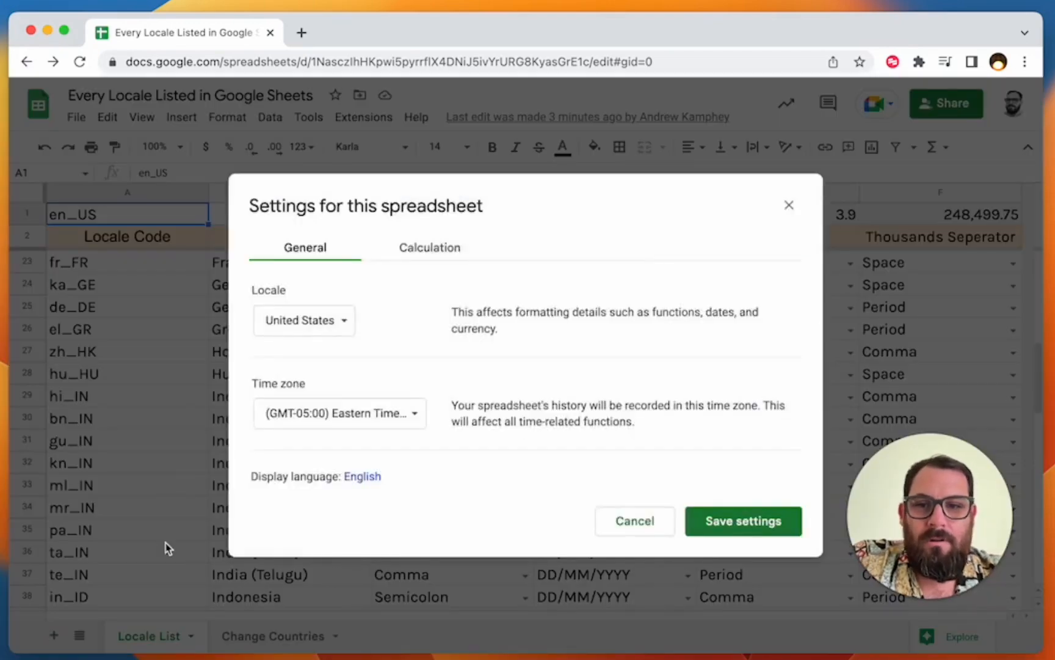
{"action": "left_click", "coordinate": [158, 459]}
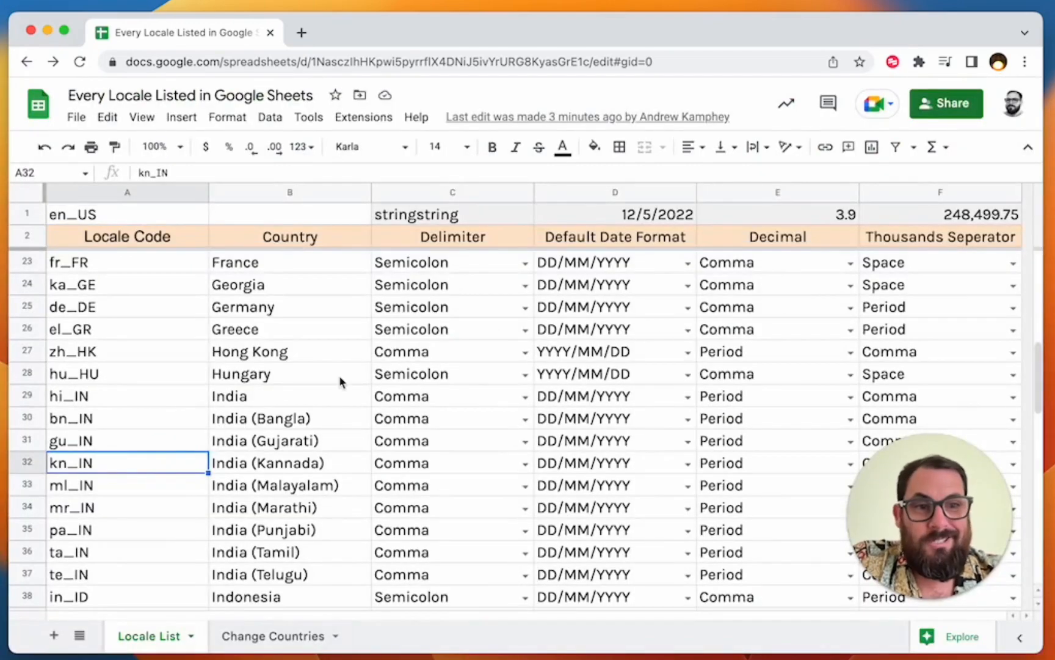
Highlight the delimiter between the two arguments of the CONCATENATE formula in C1, leaving the formula as it is.
{"action": "left_click", "coordinate": [431, 263]}
{"action": "left_click", "coordinate": [453, 215]}
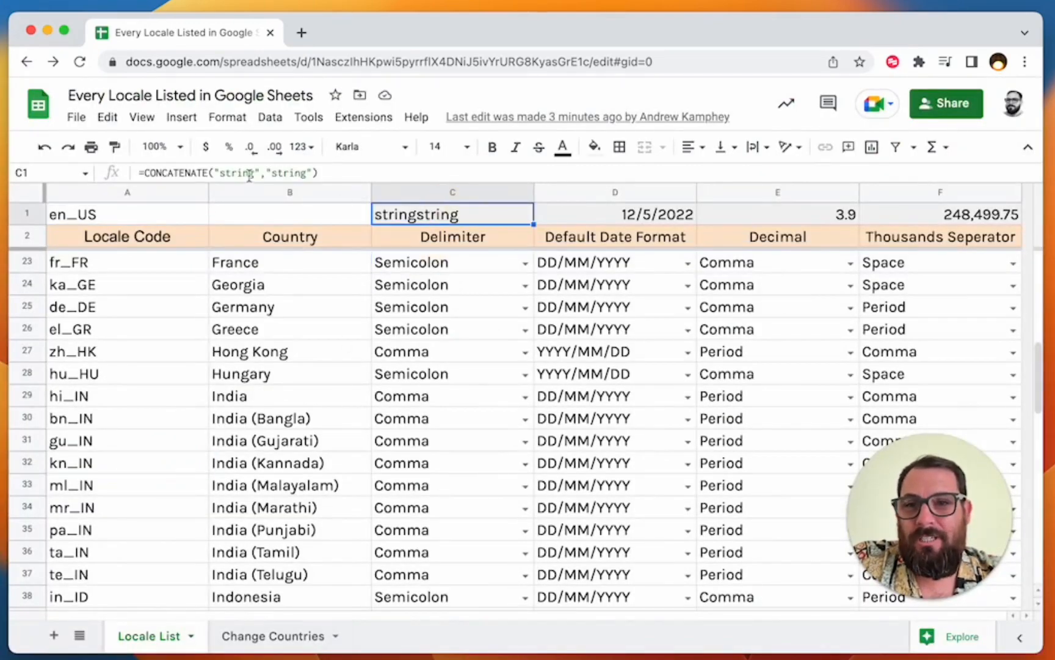
{"action": "left_click", "coordinate": [269, 174]}
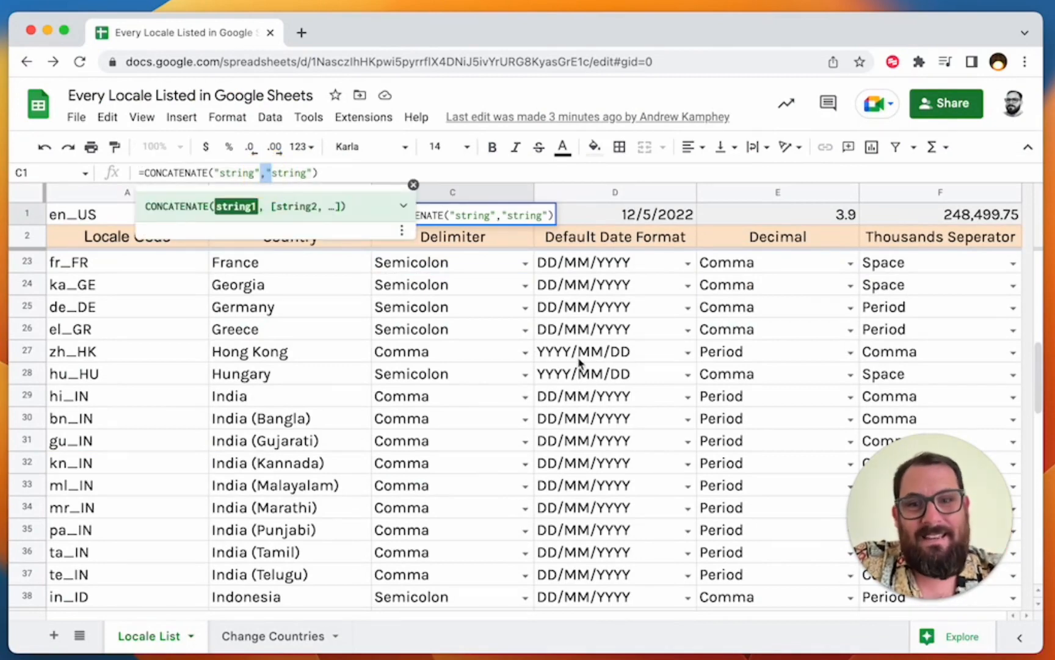
{"action": "key", "text": "Escape"}
View the country comparison on the Change Countries sheet, then return to the Locale List sheet and look over its entries.
{"action": "left_click", "coordinate": [275, 637]}
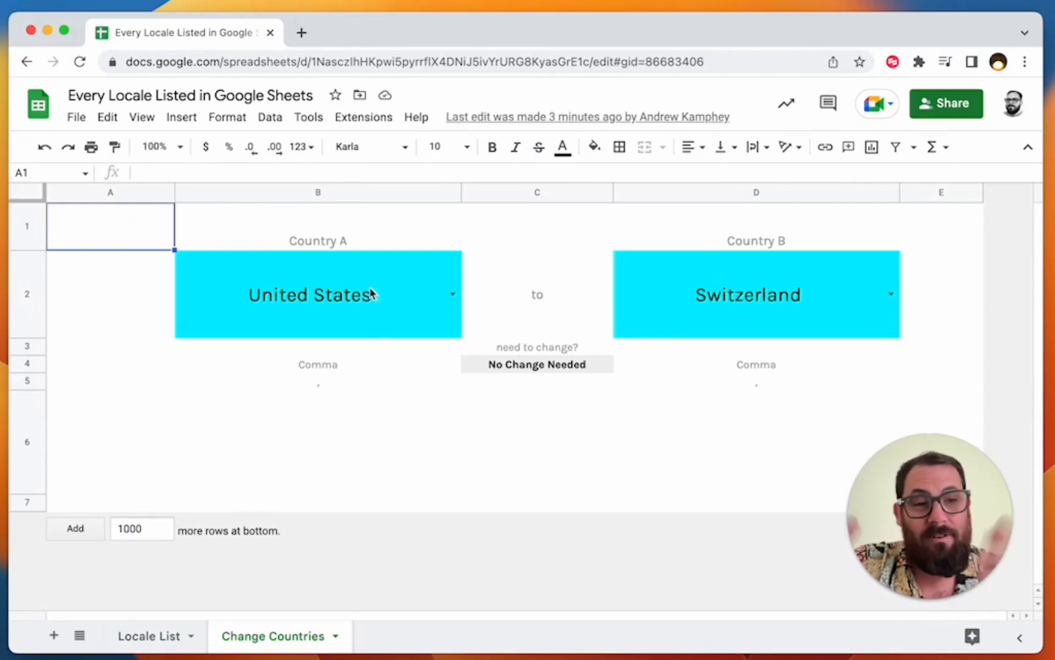
{"action": "left_click", "coordinate": [149, 636]}
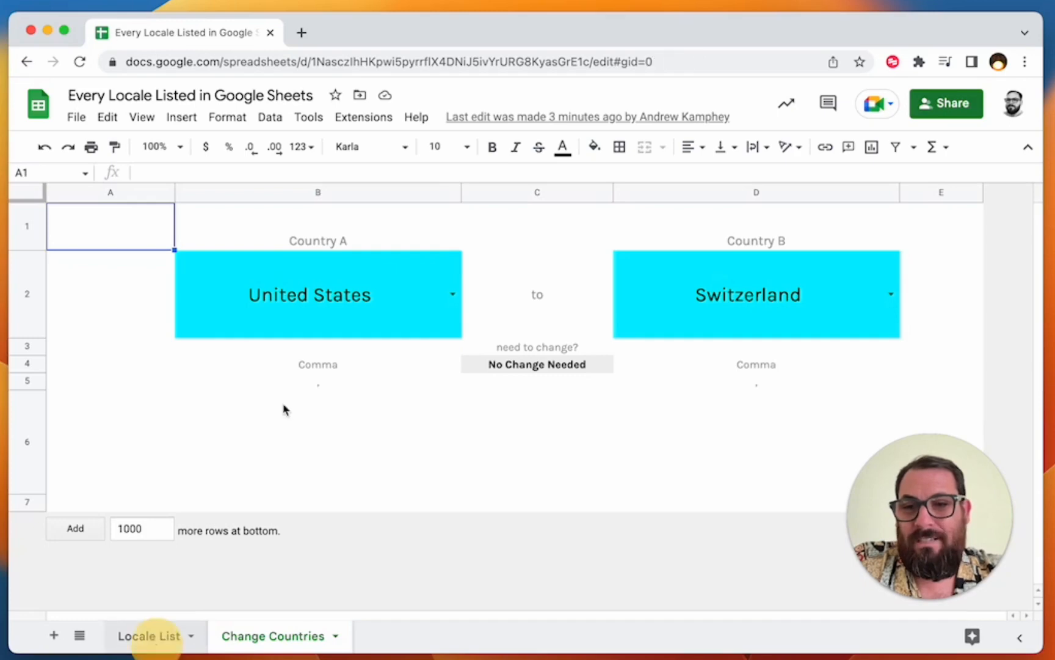
{"action": "scroll", "coordinate": [361, 415], "scroll_direction": "down", "scroll_amount": 10}
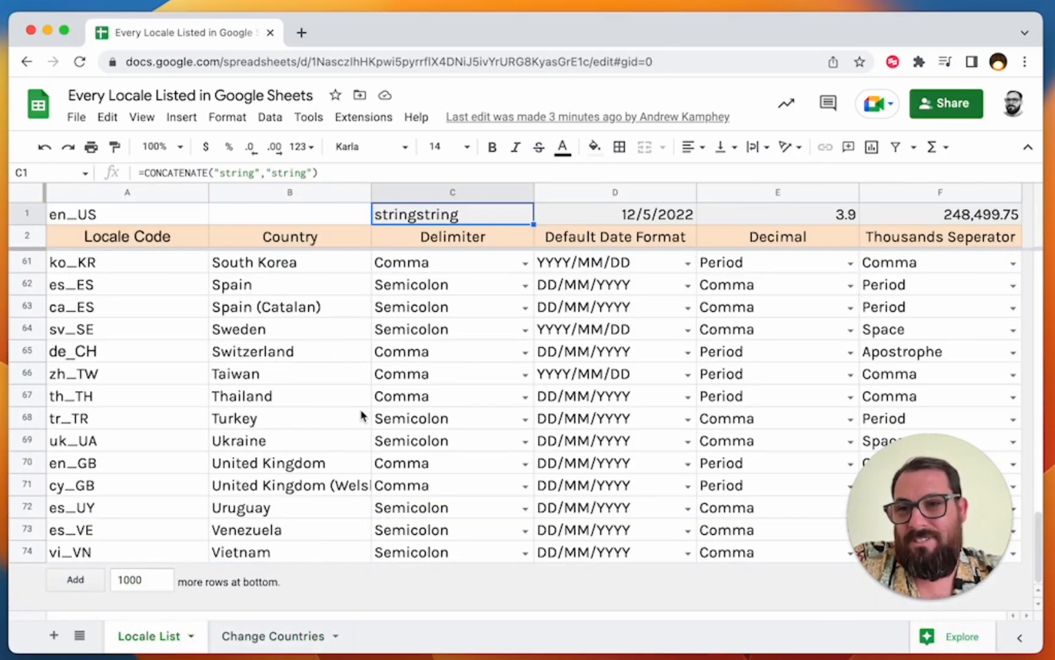
{"action": "scroll", "coordinate": [384, 350], "scroll_direction": "up", "scroll_amount": 15}
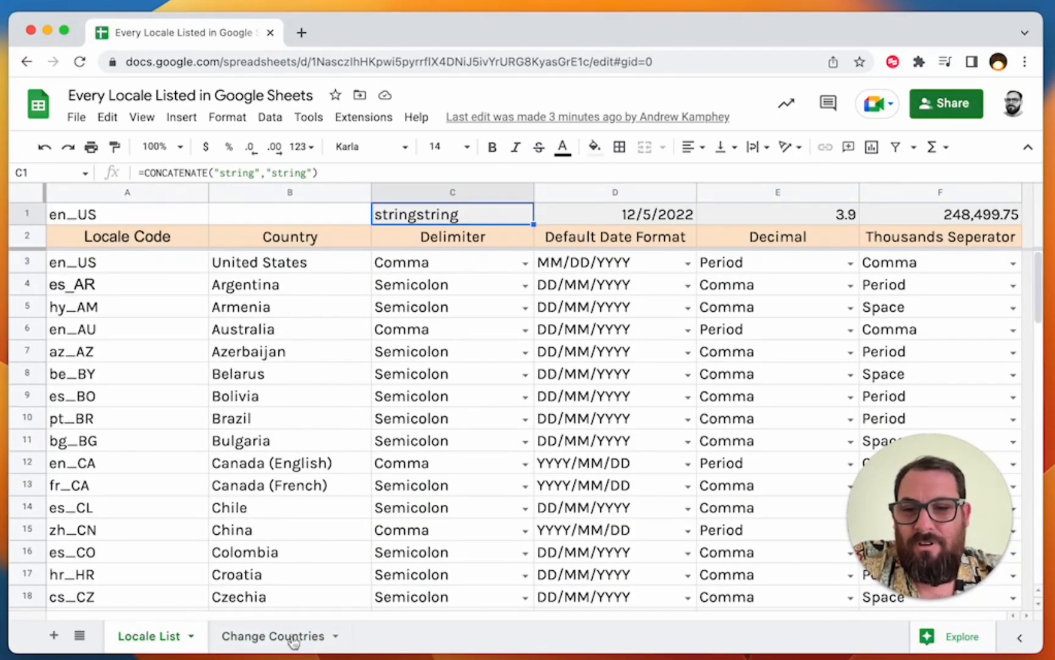
Examine the countries listed with several language variants, including both Canada entries, the India entries and Spain (Catalan).
{"action": "scroll", "coordinate": [289, 559], "scroll_direction": "down", "scroll_amount": 3}
{"action": "left_click_drag", "start_coordinate": [297, 329], "coordinate": [306, 353]}
{"action": "scroll", "coordinate": [321, 358], "scroll_direction": "down", "scroll_amount": 2}
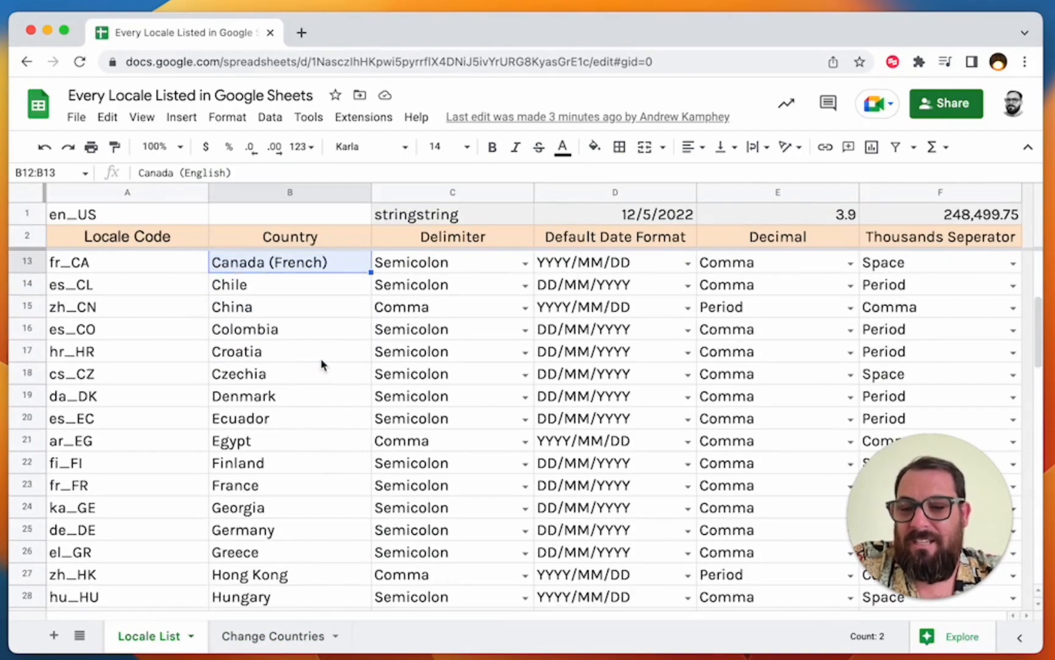
{"action": "scroll", "coordinate": [320, 362], "scroll_direction": "down", "scroll_amount": 5}
{"action": "left_click", "coordinate": [299, 441]}
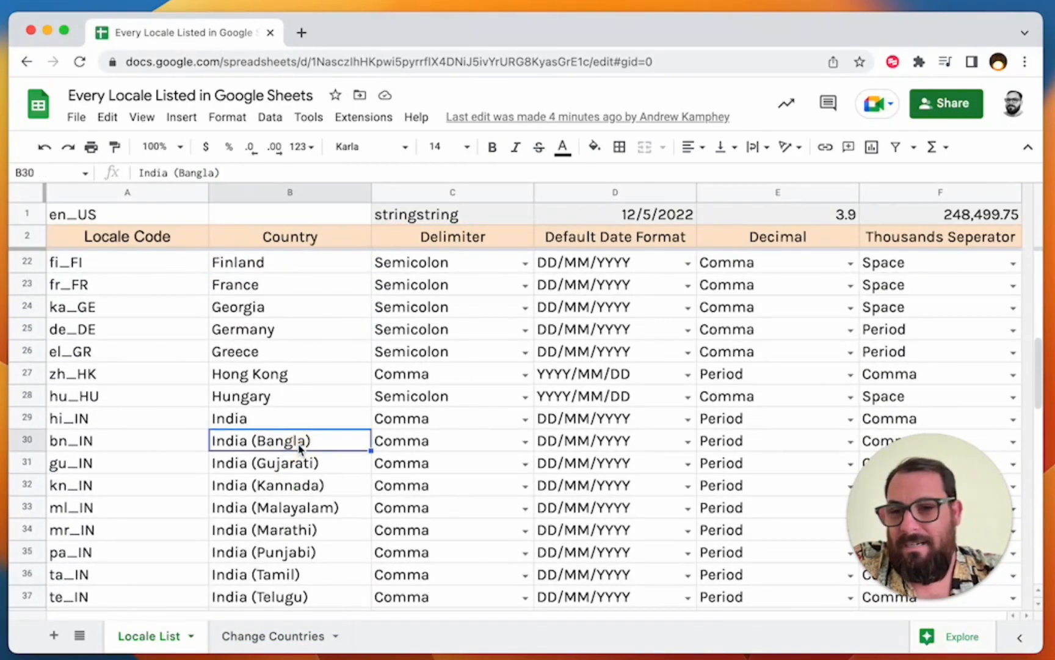
{"action": "scroll", "coordinate": [299, 445], "scroll_direction": "down", "scroll_amount": 1}
{"action": "left_click", "coordinate": [299, 560]}
{"action": "scroll", "coordinate": [300, 560], "scroll_direction": "down", "scroll_amount": 12}
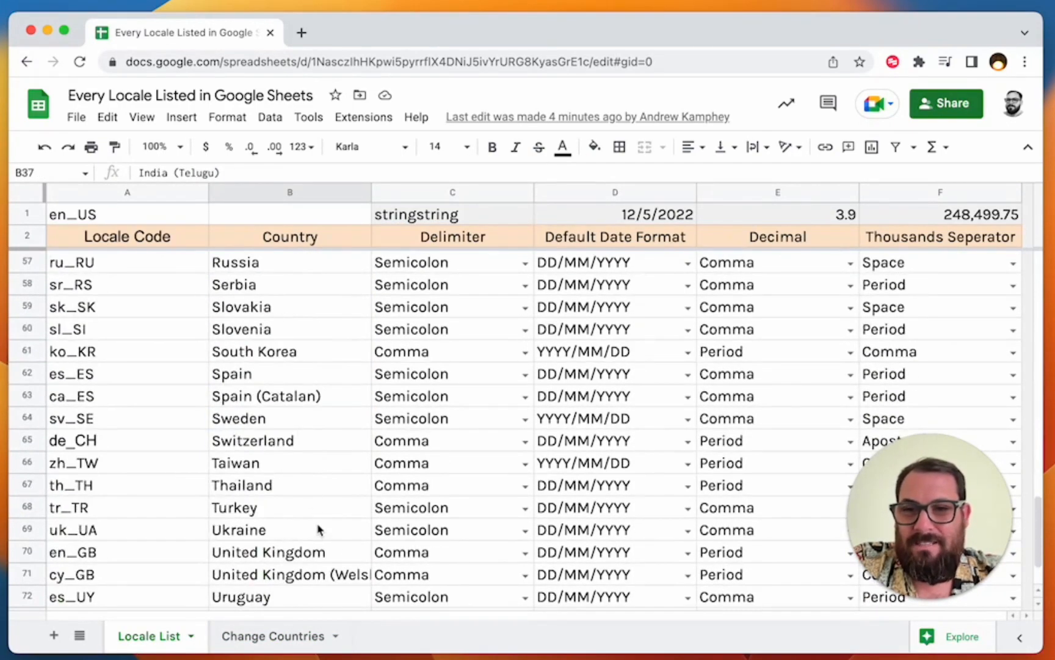
{"action": "left_click", "coordinate": [312, 404]}
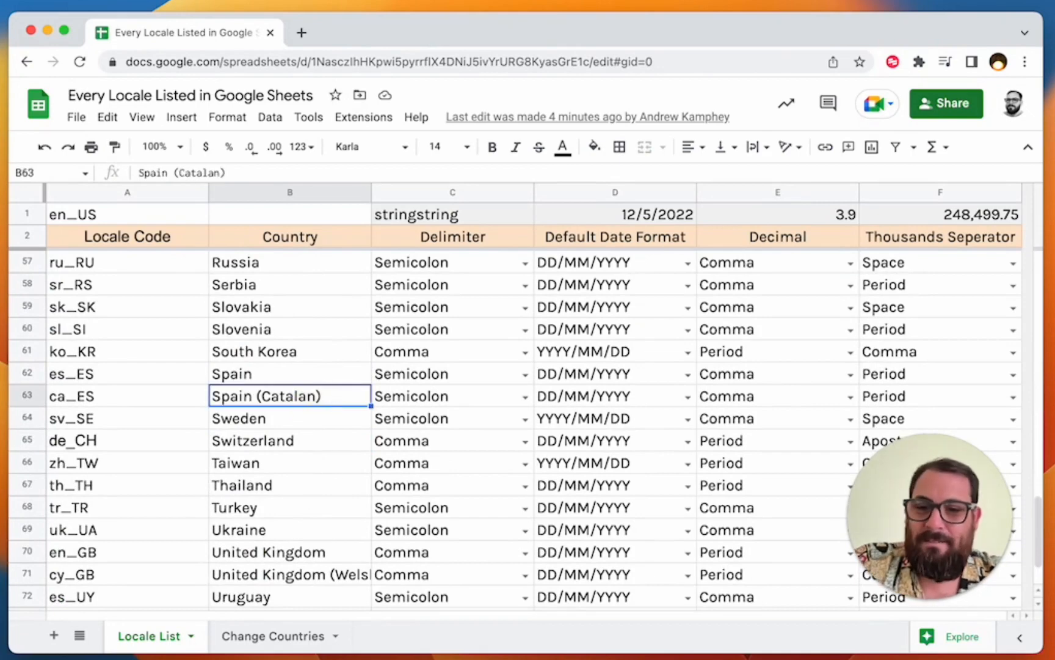
On the Change Countries sheet, set Country A to Argentina and check whether a change is needed compared with Switzerland.
{"action": "left_click", "coordinate": [273, 636]}
{"action": "left_click", "coordinate": [455, 296]}
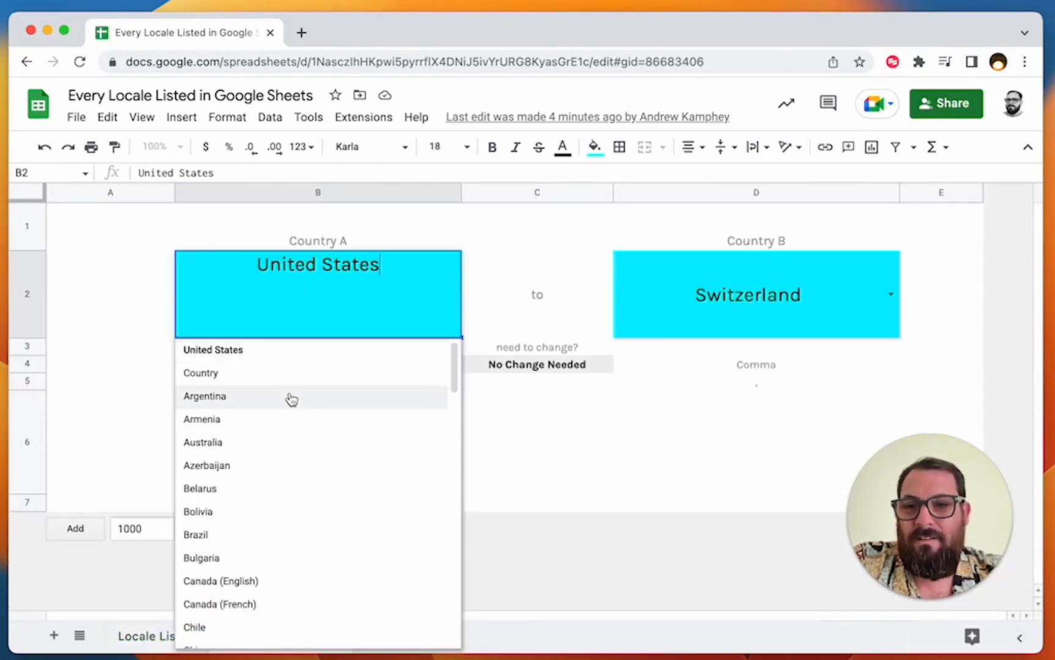
{"action": "left_click", "coordinate": [291, 398]}
{"action": "left_click", "coordinate": [776, 291]}
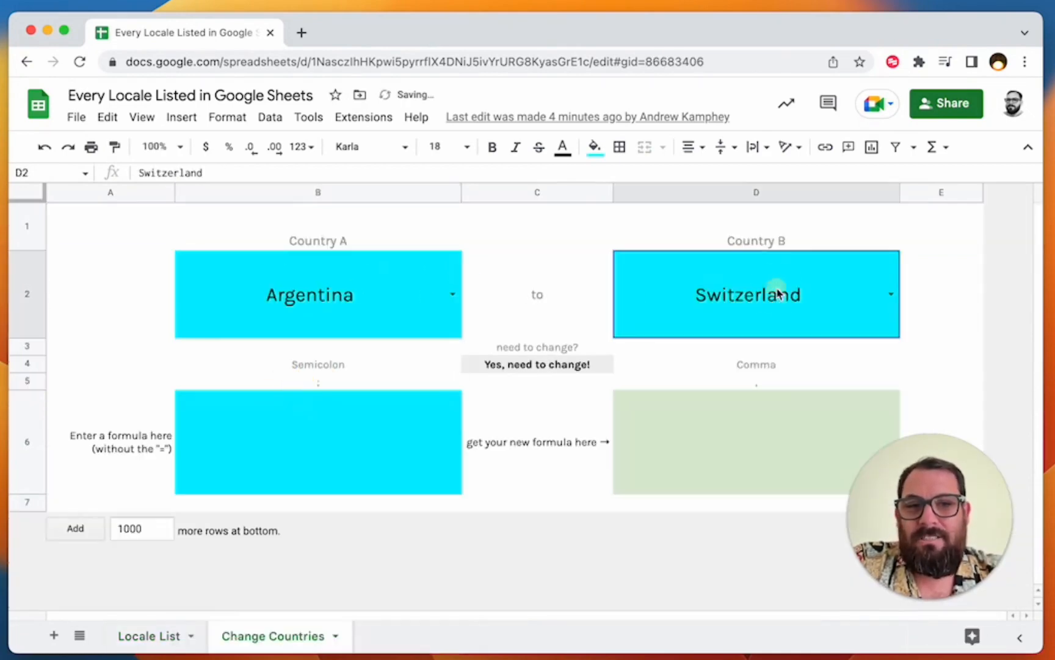
{"action": "left_click", "coordinate": [532, 369]}
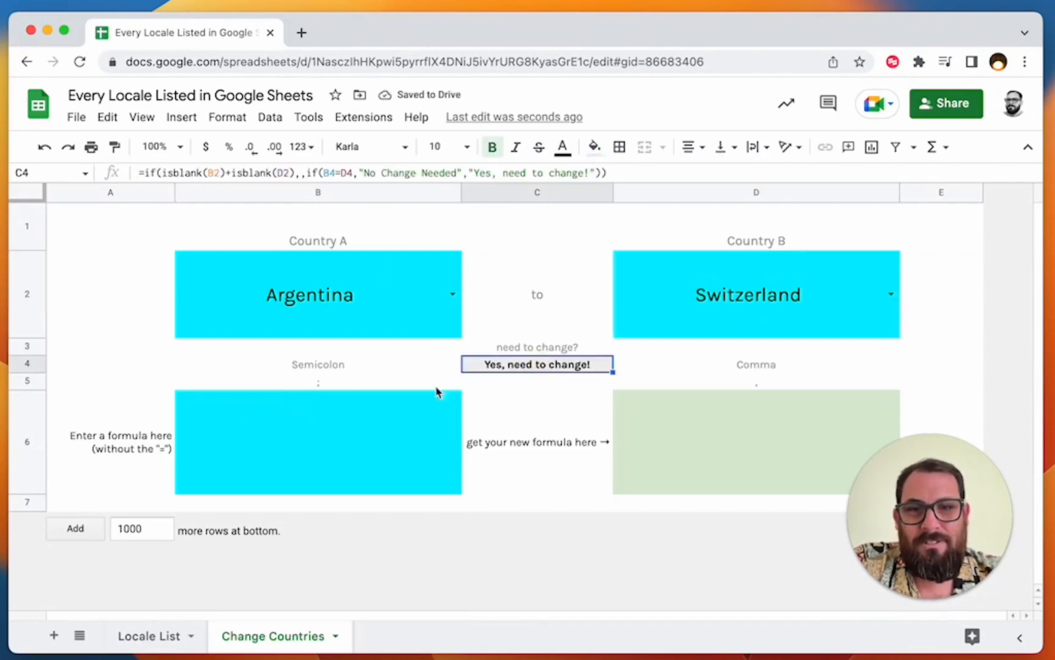
Examine the formula entry cell, the delimiter lookup in B4 and the SUBSTITUTE formula in D6, leaving them as they are.
{"action": "left_click", "coordinate": [223, 411]}
{"action": "left_click", "coordinate": [744, 408]}
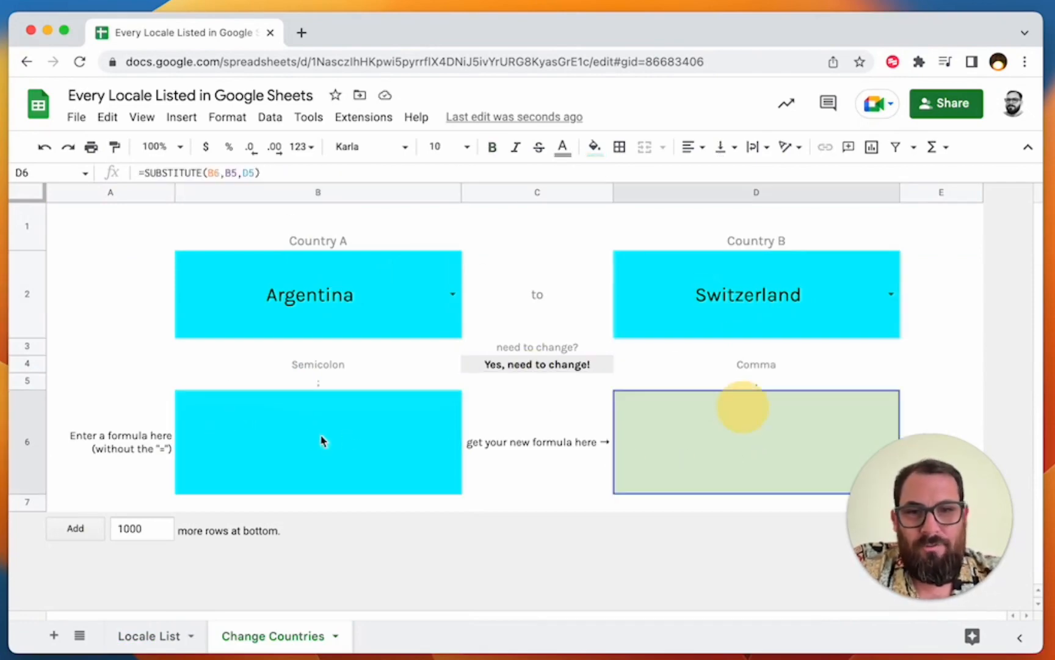
{"action": "left_click", "coordinate": [322, 440]}
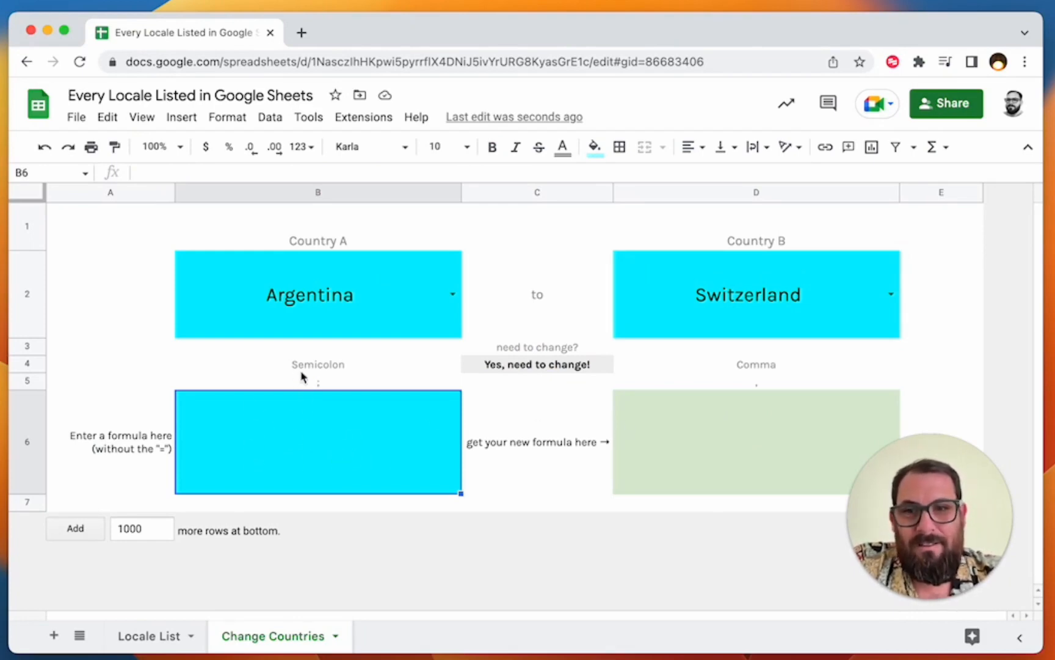
{"action": "left_click", "coordinate": [334, 368]}
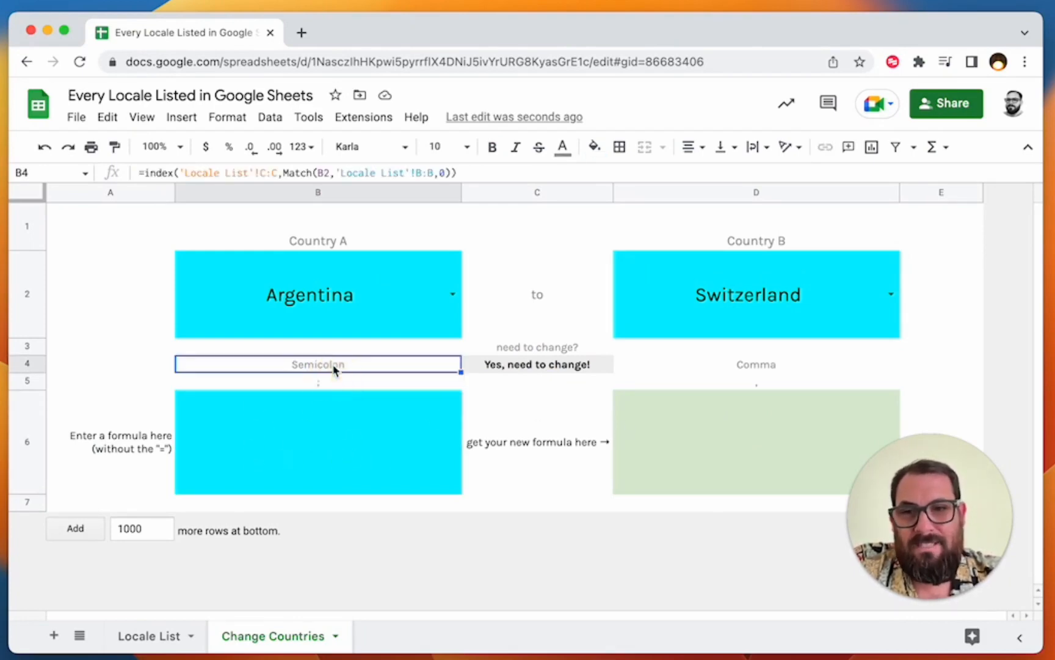
{"action": "left_click", "coordinate": [309, 461]}
{"action": "left_click", "coordinate": [713, 448]}
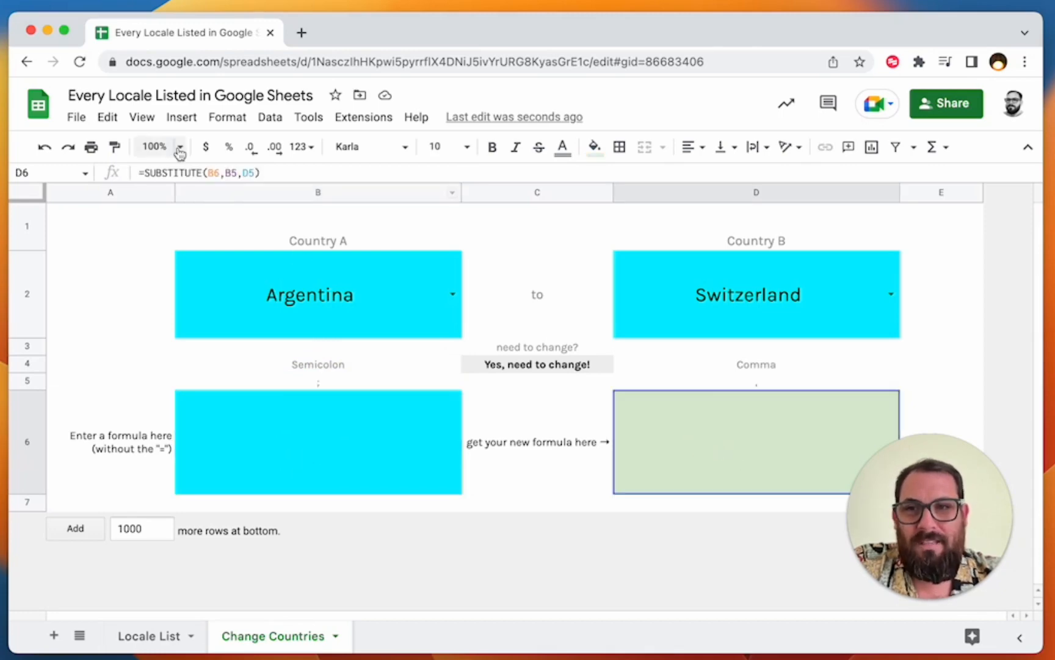
{"action": "left_click_drag", "start_coordinate": [273, 174], "coordinate": [60, 177]}
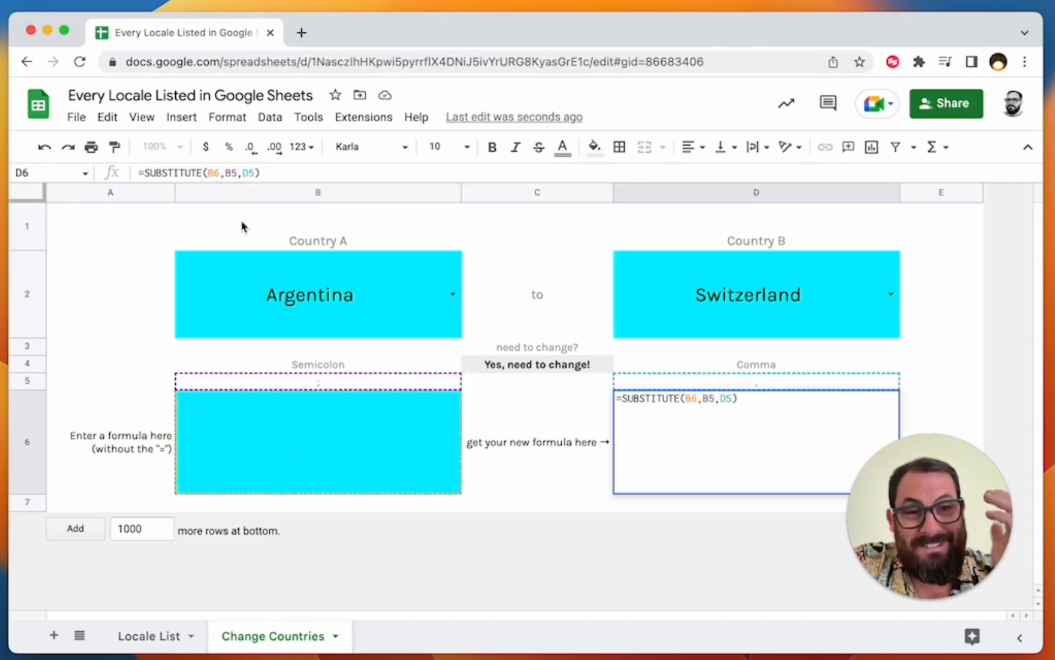
{"action": "key", "text": "Escape"}
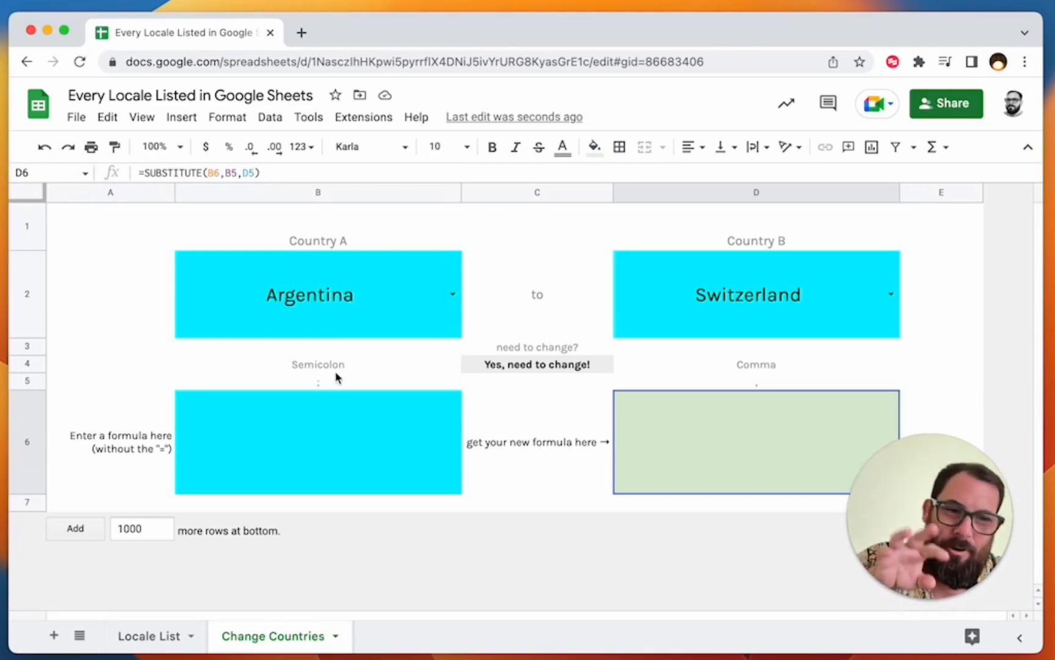
Set Country A to United States and Country B to Argentina, and inspect the delimiter of each country.
{"action": "left_click", "coordinate": [454, 294]}
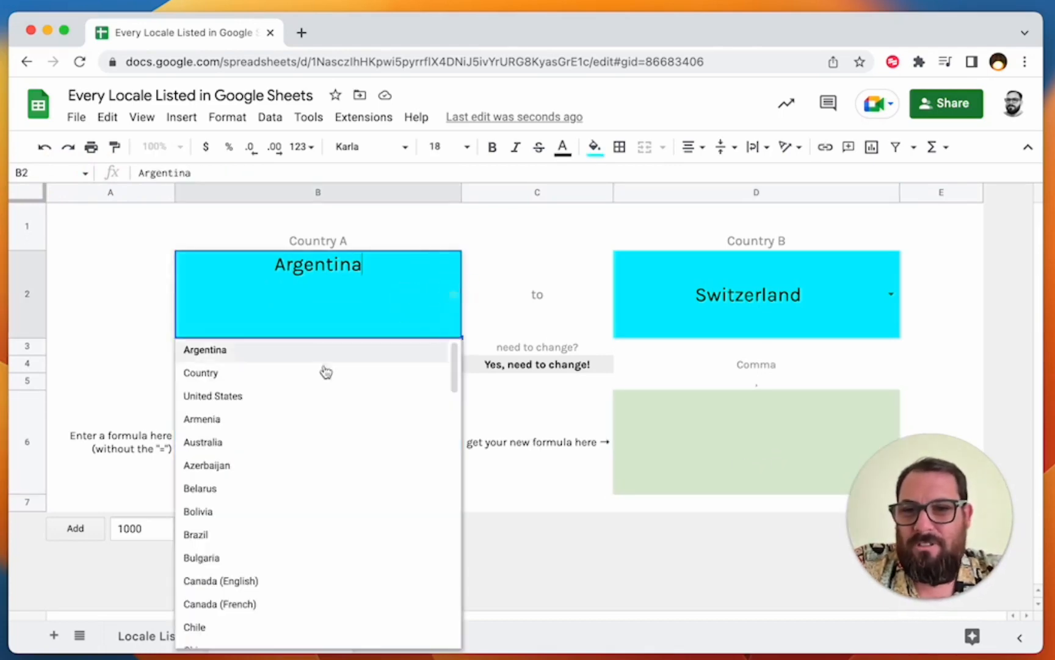
{"action": "left_click", "coordinate": [314, 396]}
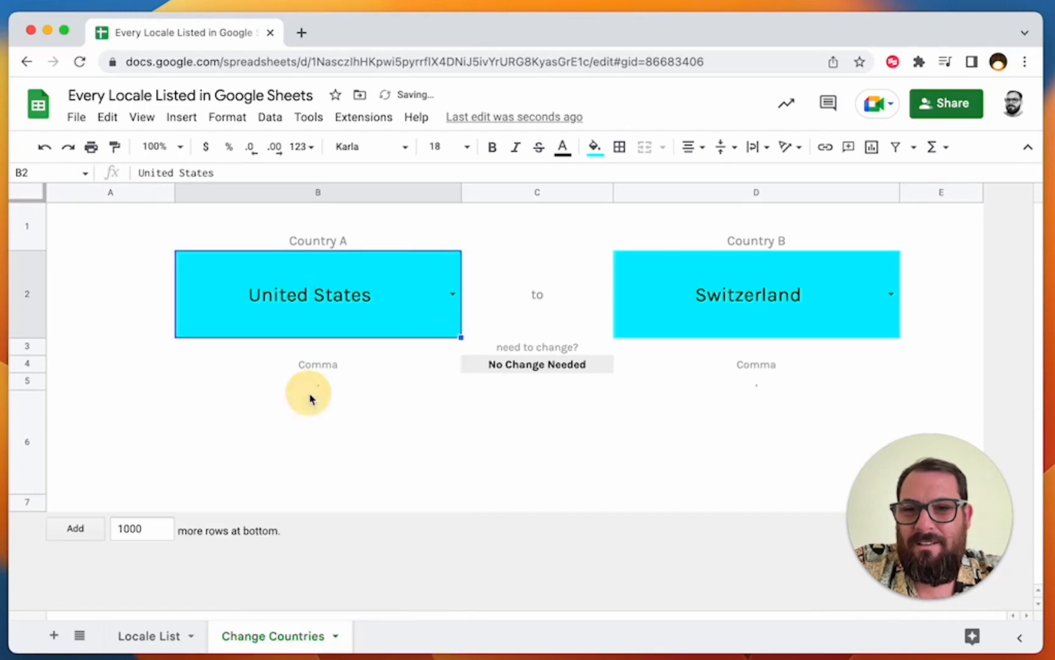
{"action": "left_click", "coordinate": [881, 287]}
{"action": "left_click", "coordinate": [890, 293]}
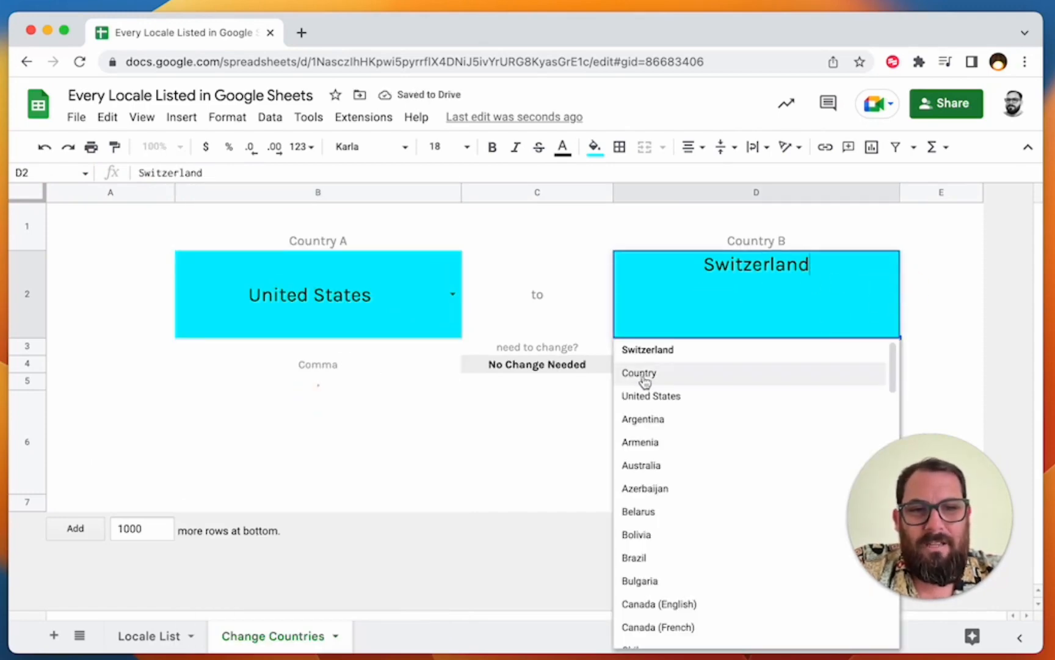
{"action": "left_click", "coordinate": [660, 424]}
{"action": "left_click", "coordinate": [250, 452]}
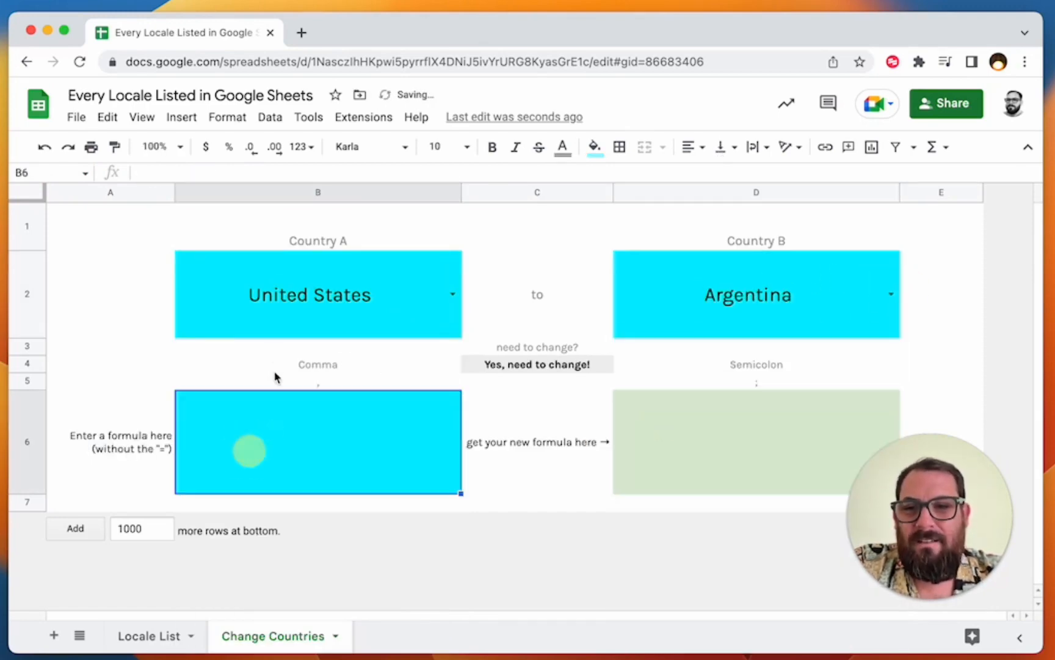
{"action": "left_click", "coordinate": [334, 367]}
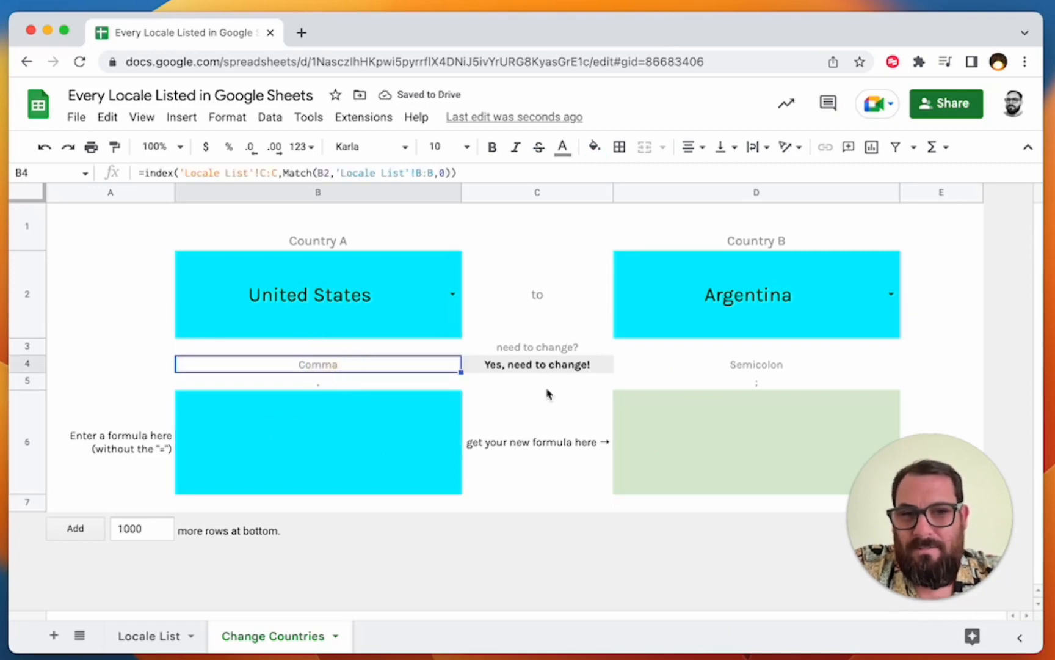
{"action": "left_click", "coordinate": [810, 373]}
Copy the CONCATENATE formula text from C1 of the Locale List sheet into the formula entry cell B6 on Change Countries.
{"action": "double_click", "coordinate": [253, 470]}
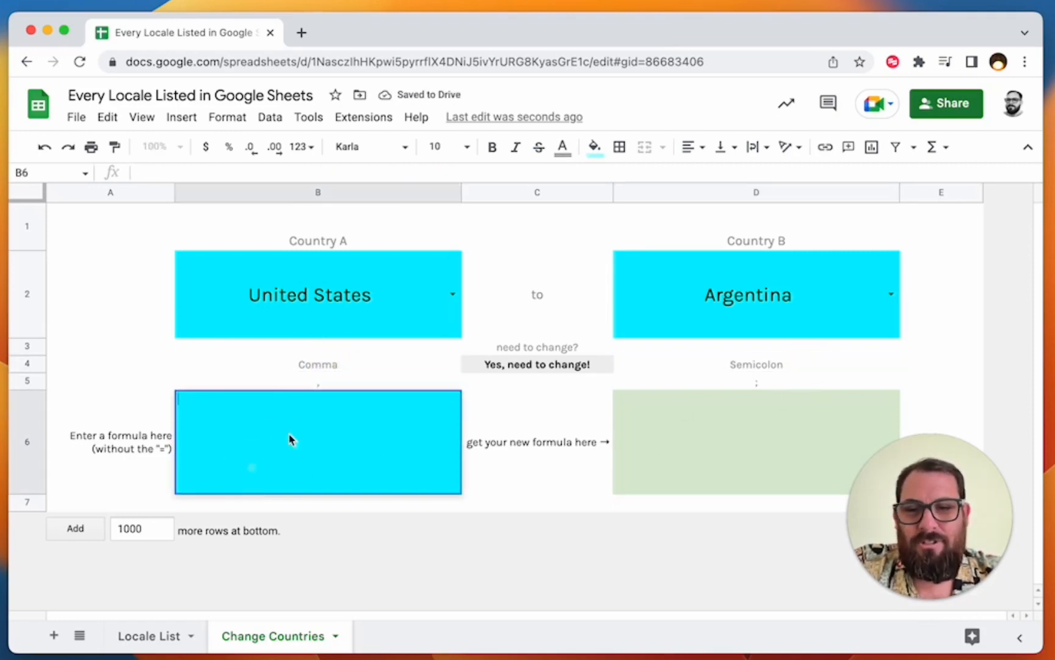
{"action": "left_click", "coordinate": [154, 640]}
{"action": "double_click", "coordinate": [412, 214]}
{"action": "key", "text": "super+a"}
{"action": "key", "text": "super+c"}
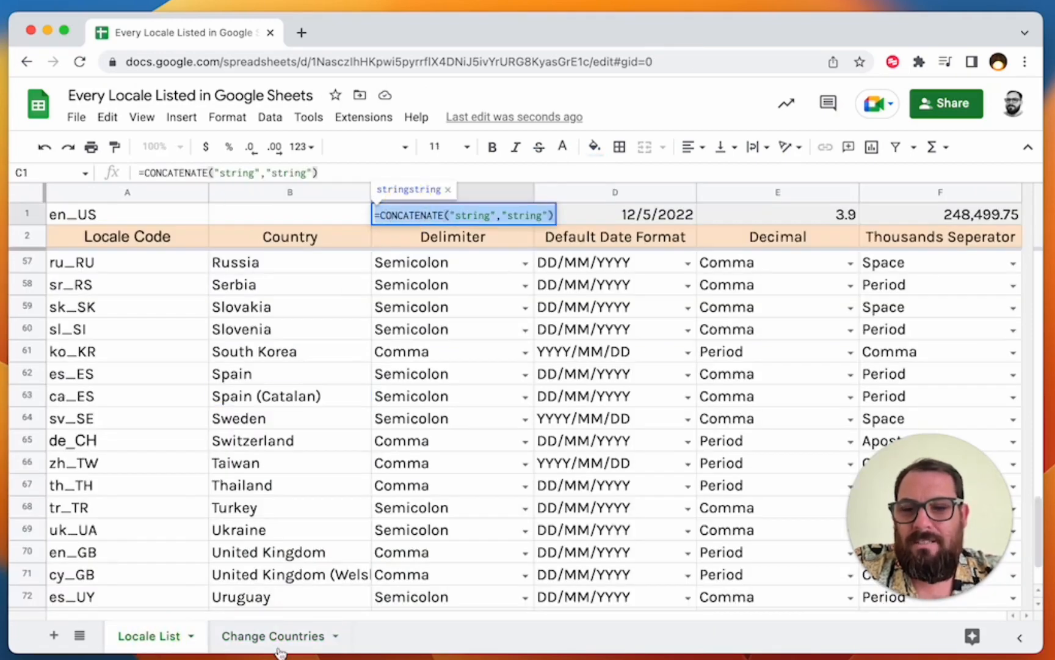
{"action": "left_click", "coordinate": [275, 638]}
{"action": "double_click", "coordinate": [309, 460]}
{"action": "key", "text": "super+v"}
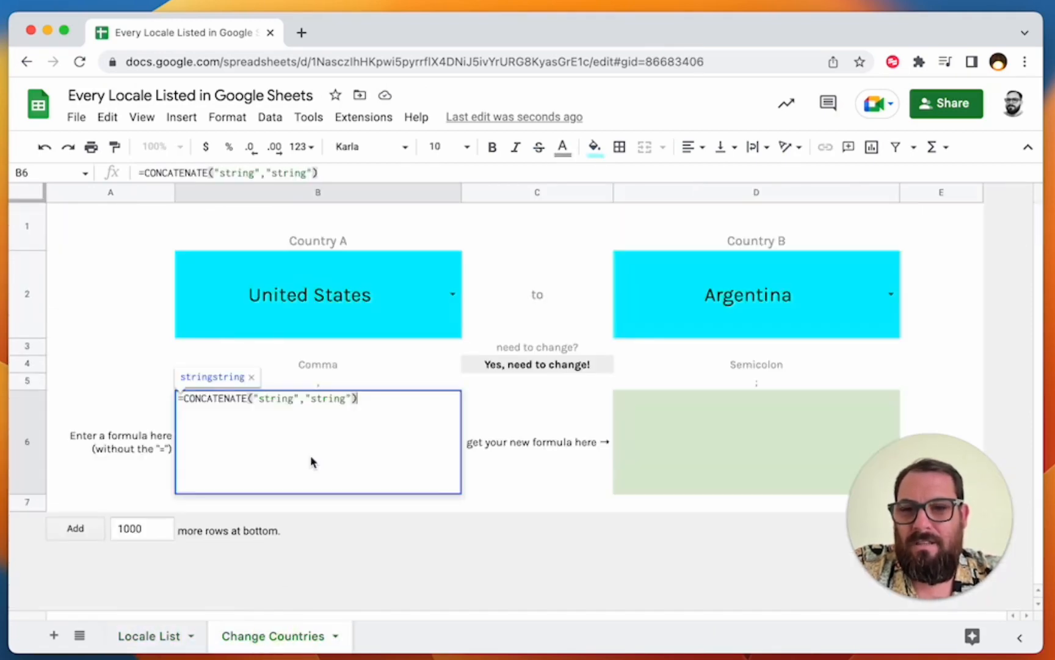
{"action": "key", "text": "Return"}
Remove the leading equals sign from B6 so it holds CONCATENATE("string","string") as plain text.
{"action": "double_click", "coordinate": [402, 408]}
{"action": "key", "text": "Up"}
{"action": "key", "text": "Right"}
{"action": "key", "text": "BackSpace"}
{"action": "key", "text": "Return"}
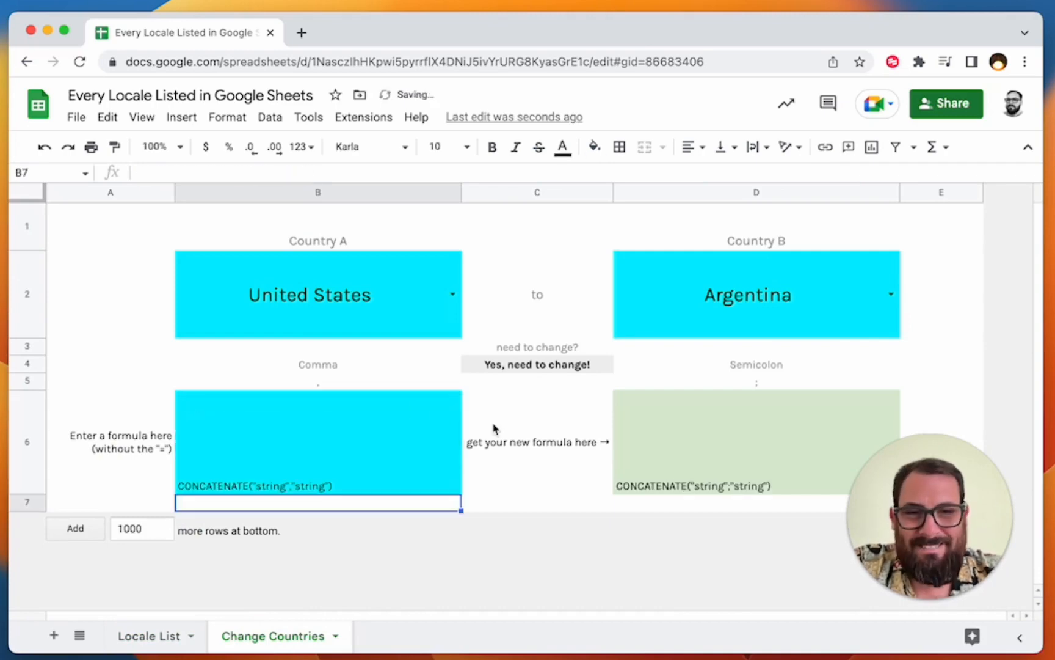
Inspect the SUBSTITUTE formula in D6 that converts the delimiters, and leave it as it is.
{"action": "left_click", "coordinate": [691, 480]}
{"action": "double_click", "coordinate": [760, 476]}
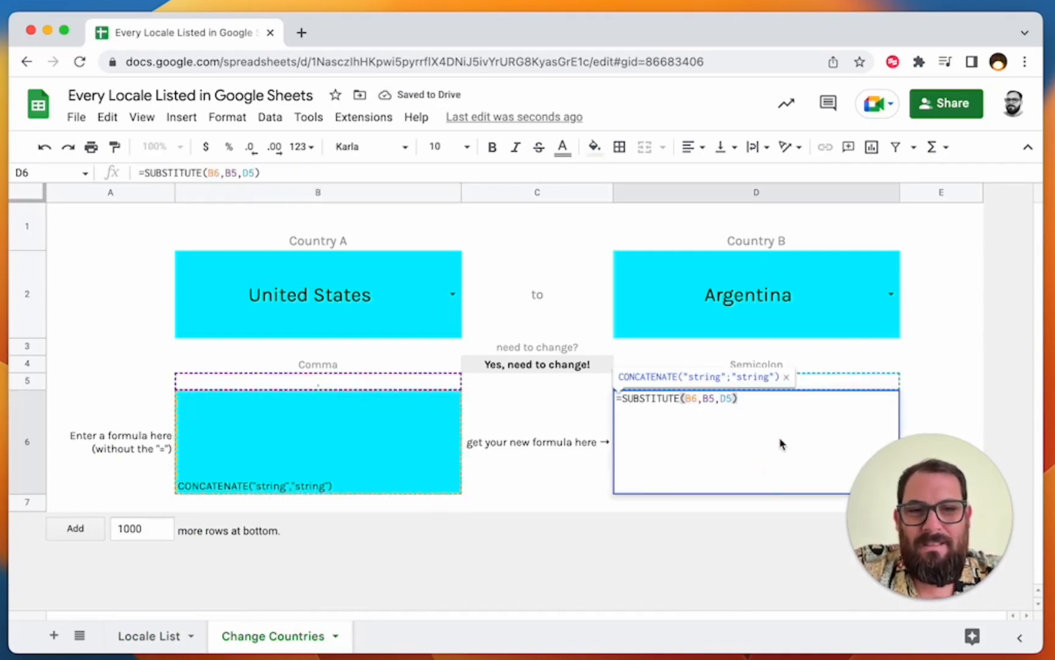
{"action": "key", "text": "Escape"}
Copy the converted formula from D6 into a new browser tab's address bar to check it, clear it and close the tab.
{"action": "key", "text": "super+c"}
{"action": "key", "text": "super+t"}
{"action": "key", "text": "super+v"}
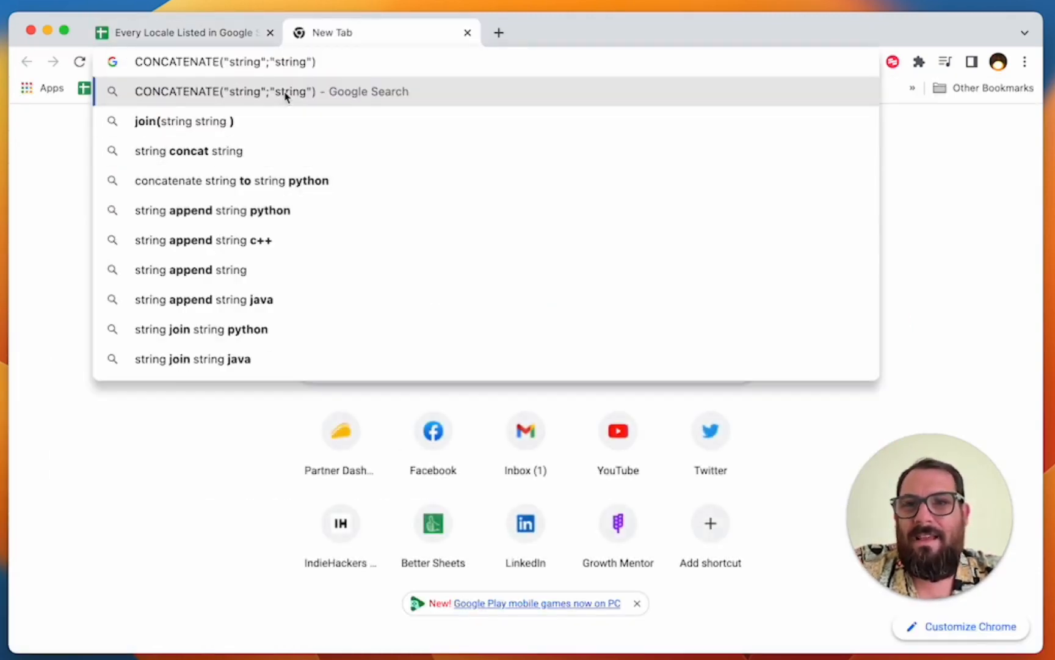
{"action": "key", "text": "shift+Left"}
{"action": "key", "text": "shift+Left"}
{"action": "key", "text": "super+a"}
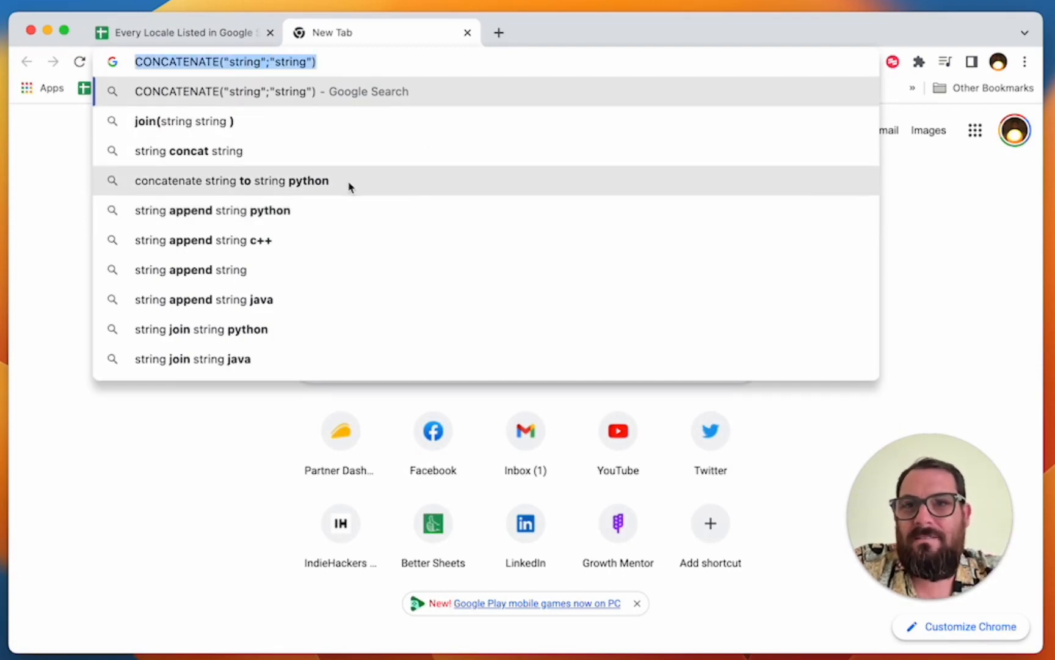
{"action": "key", "text": "BackSpace"}
{"action": "key", "text": "super+w"}
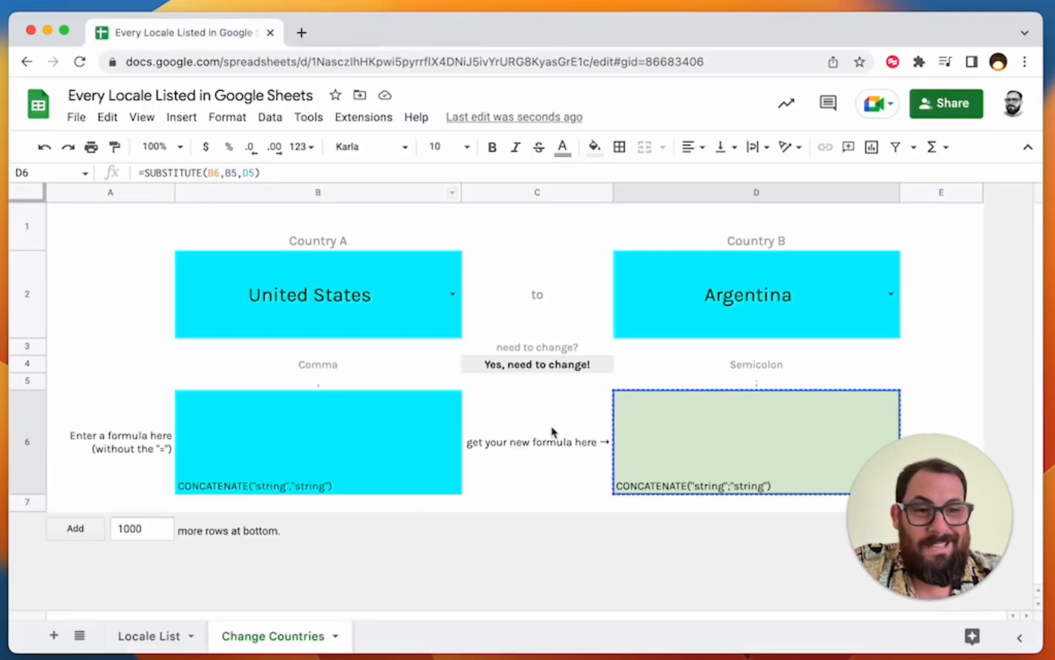
Return to the start of the Locale List sheet, select the United States entry, and view the spreadsheet's locale setting without saving.
{"action": "left_click", "coordinate": [165, 635]}
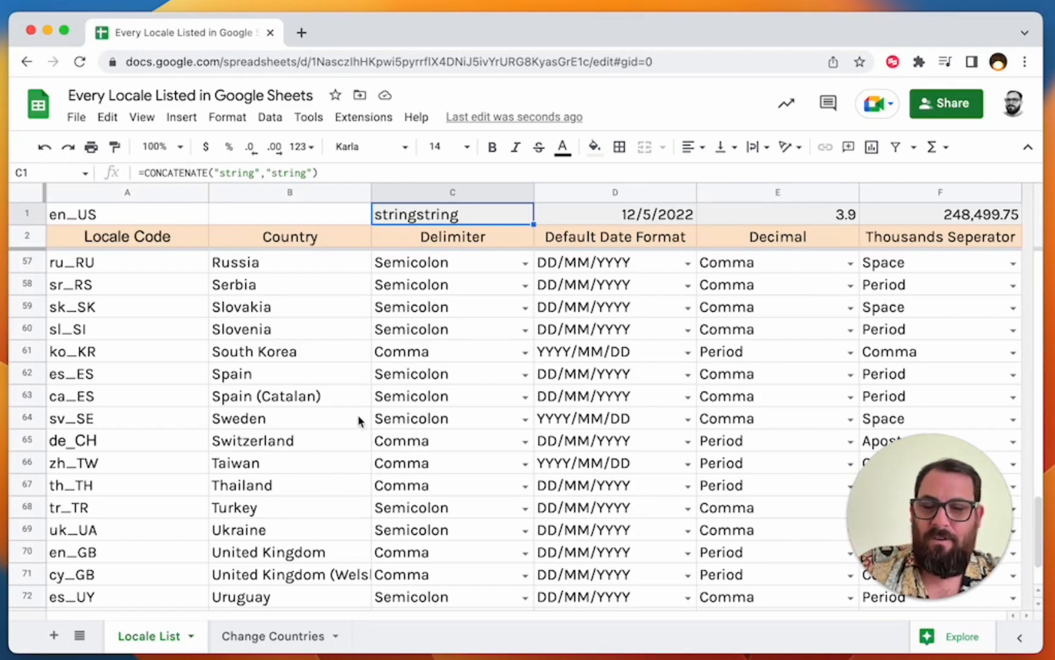
{"action": "scroll", "coordinate": [353, 416], "scroll_direction": "up", "scroll_amount": 15}
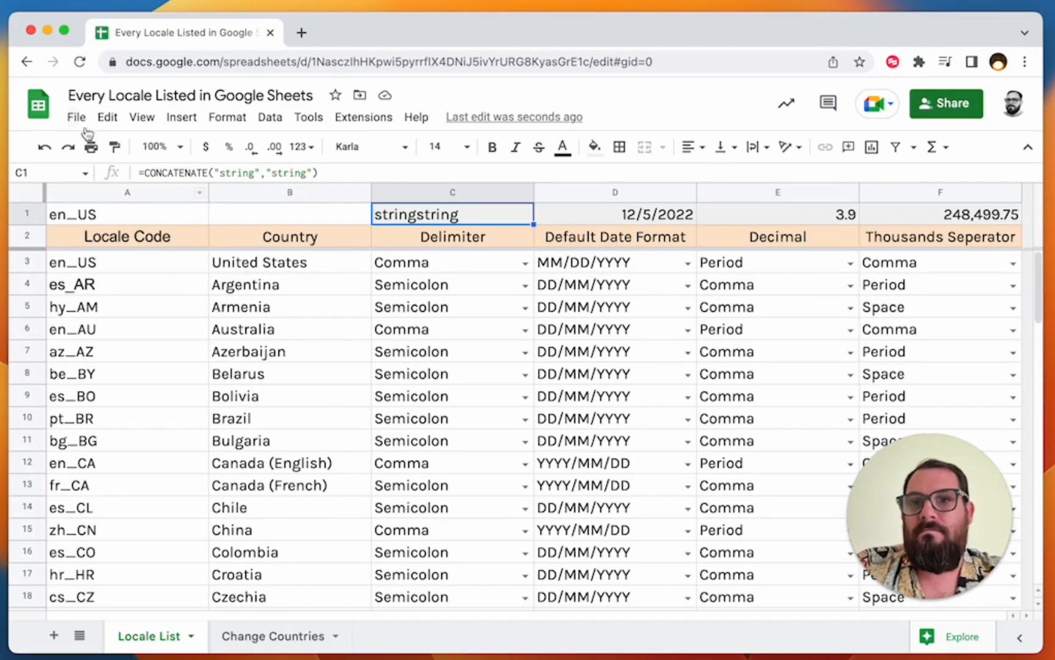
{"action": "left_click", "coordinate": [78, 118]}
{"action": "left_click", "coordinate": [416, 303]}
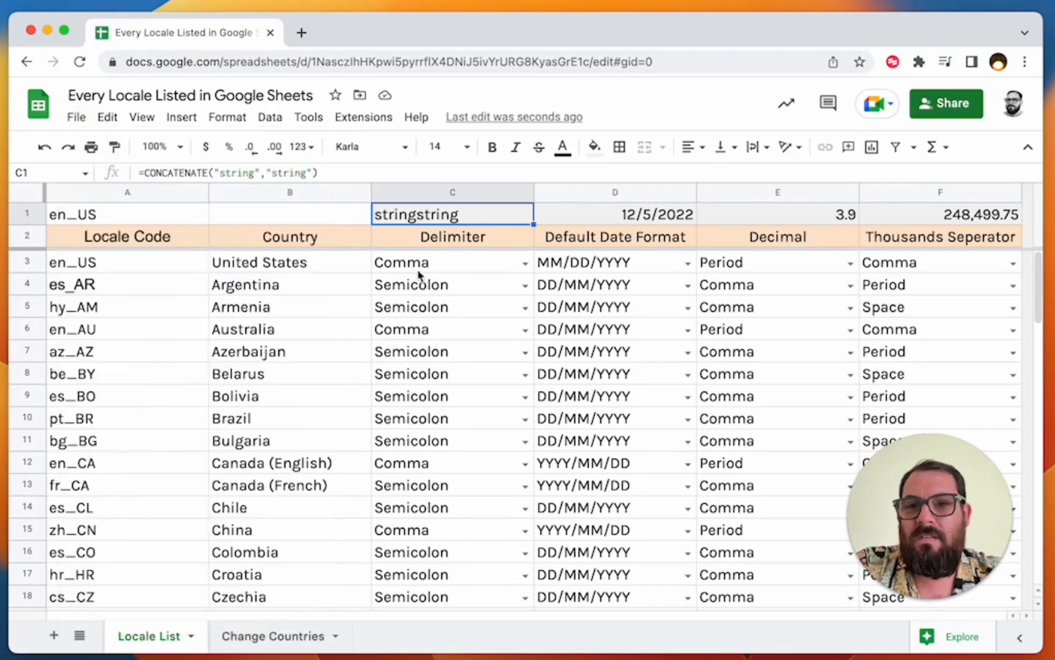
{"action": "left_click", "coordinate": [350, 271]}
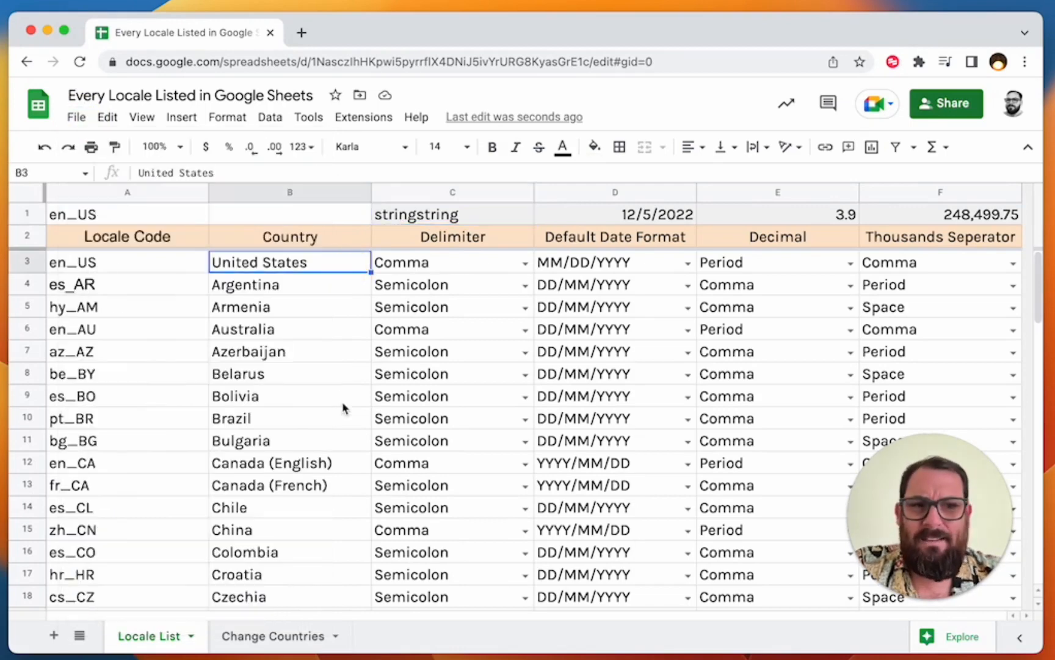
{"action": "left_click", "coordinate": [75, 118]}
{"action": "left_click", "coordinate": [157, 577]}
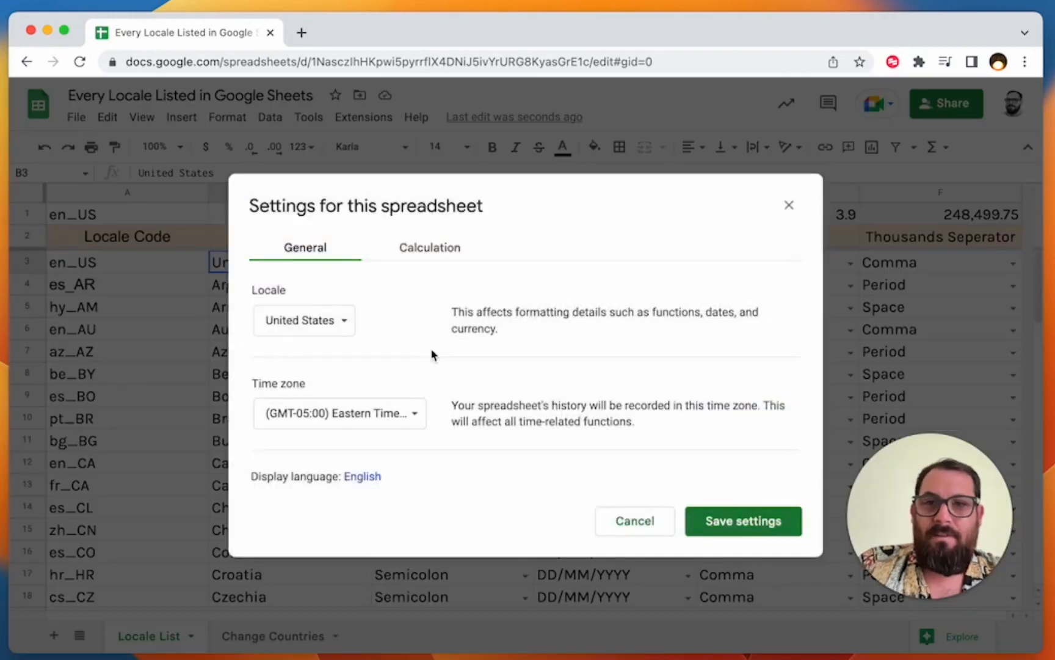
{"action": "key", "text": "Escape"}
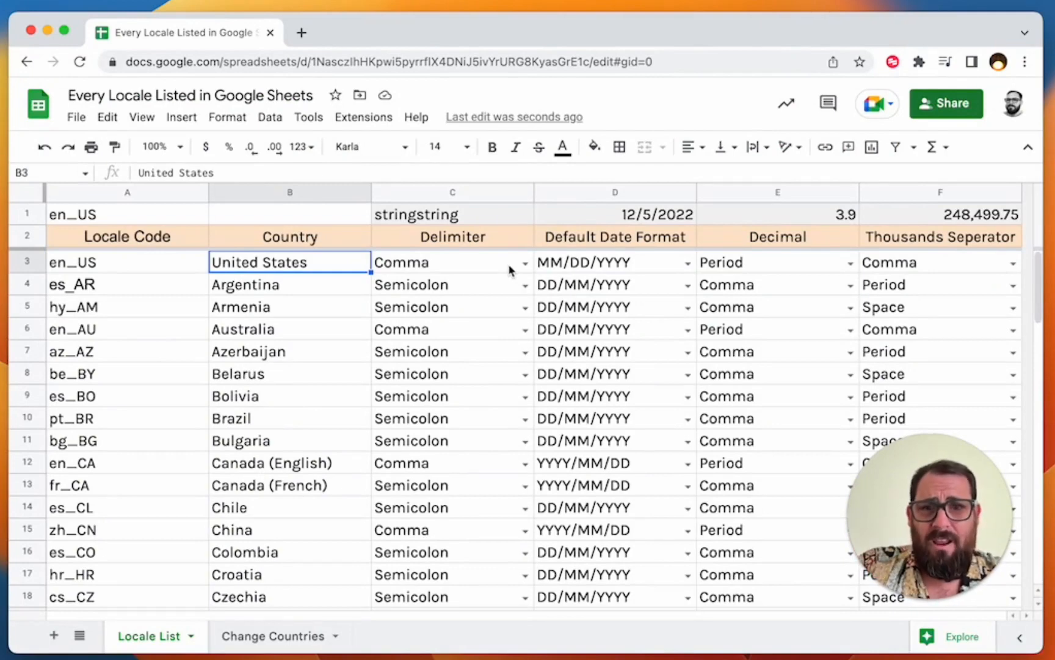
Copy C1's formula into B1 after an equals sign and replace its comma with a semicolon: ==CONCATENATE("string";"string").
{"action": "double_click", "coordinate": [531, 219]}
{"action": "key", "text": "ctrl+c"}
{"action": "left_click", "coordinate": [310, 217]}
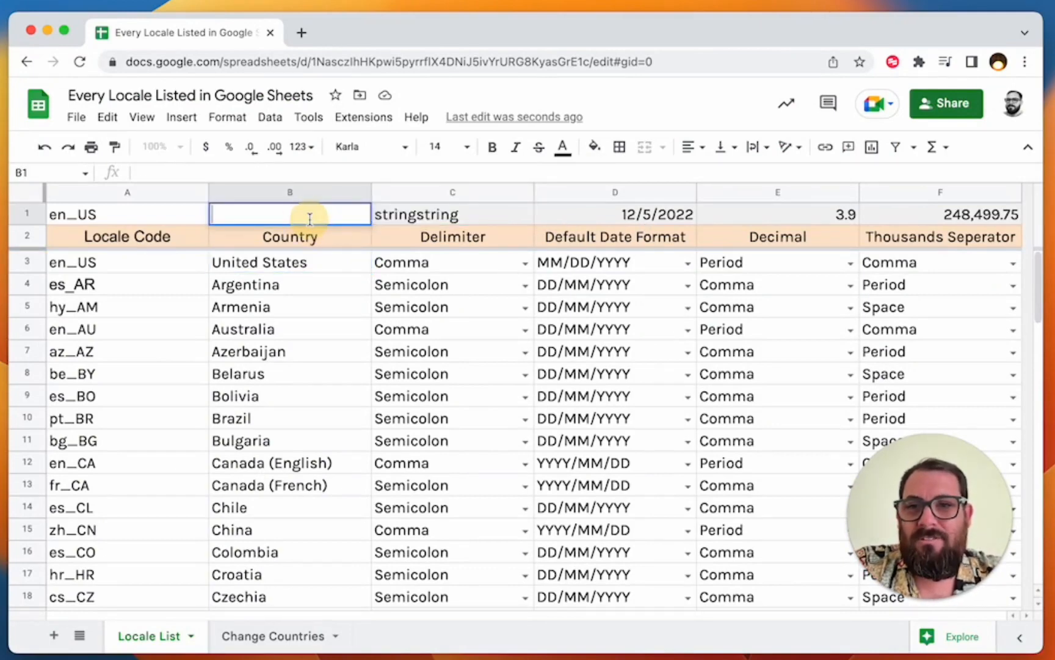
{"action": "type", "text": "="}
{"action": "key", "text": "ctrl+v"}
{"action": "left_click", "coordinate": [341, 215]}
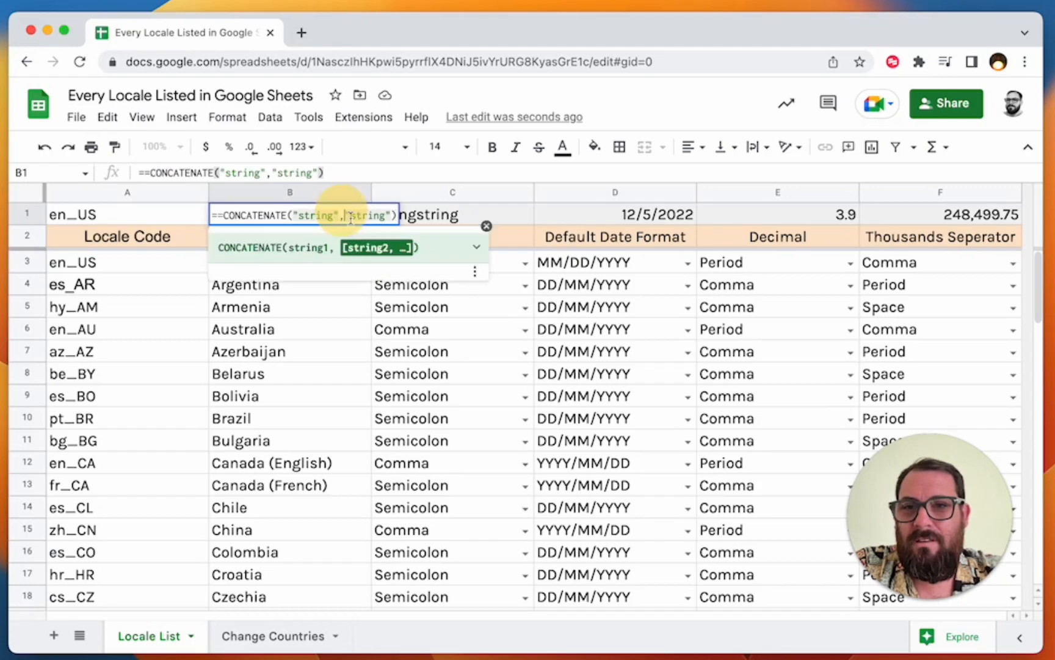
{"action": "key", "text": "BackSpace"}
{"action": "type", "text": ";"}
{"action": "key", "text": "Return"}
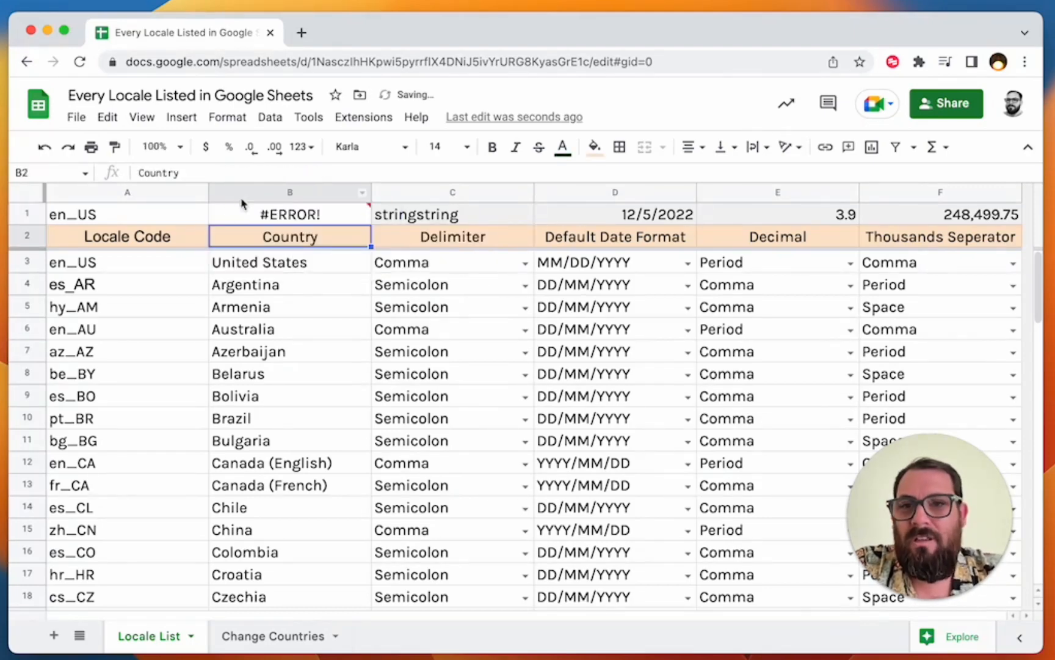
Examine the error in B1 and the semicolon delimiter in its CONCATENATE formula.
{"action": "mouse_move", "coordinate": [283, 224]}
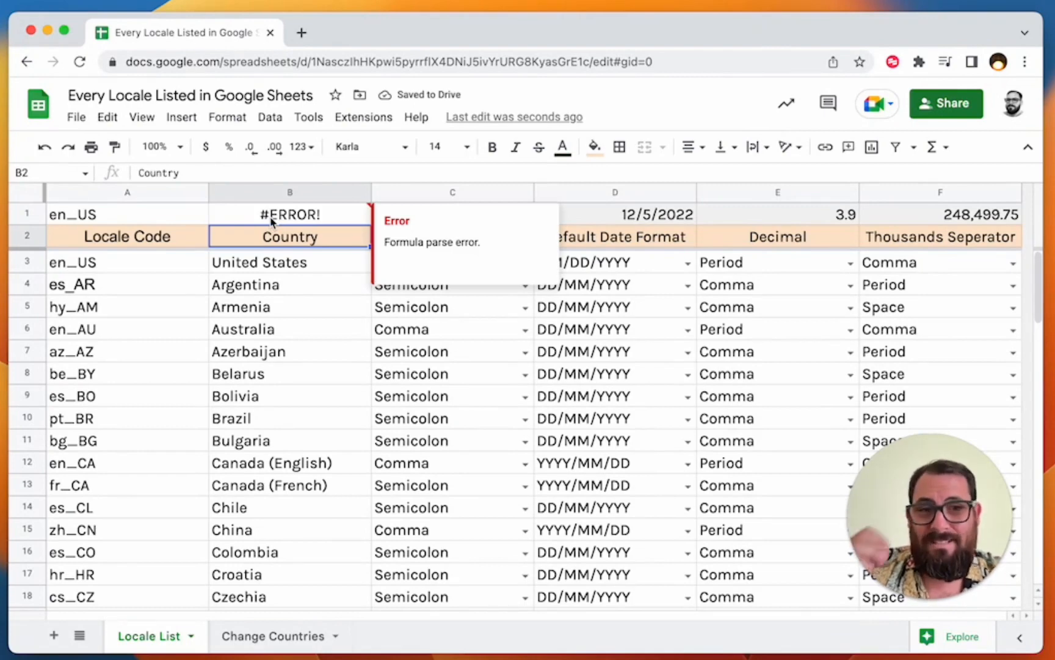
{"action": "left_click", "coordinate": [282, 218]}
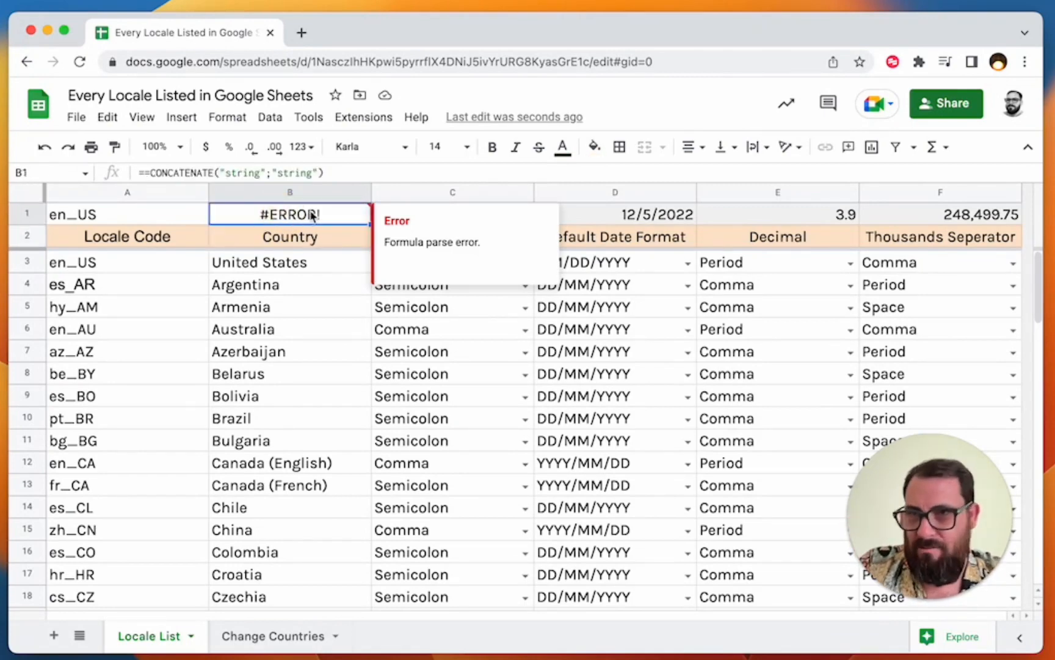
{"action": "left_click", "coordinate": [267, 173]}
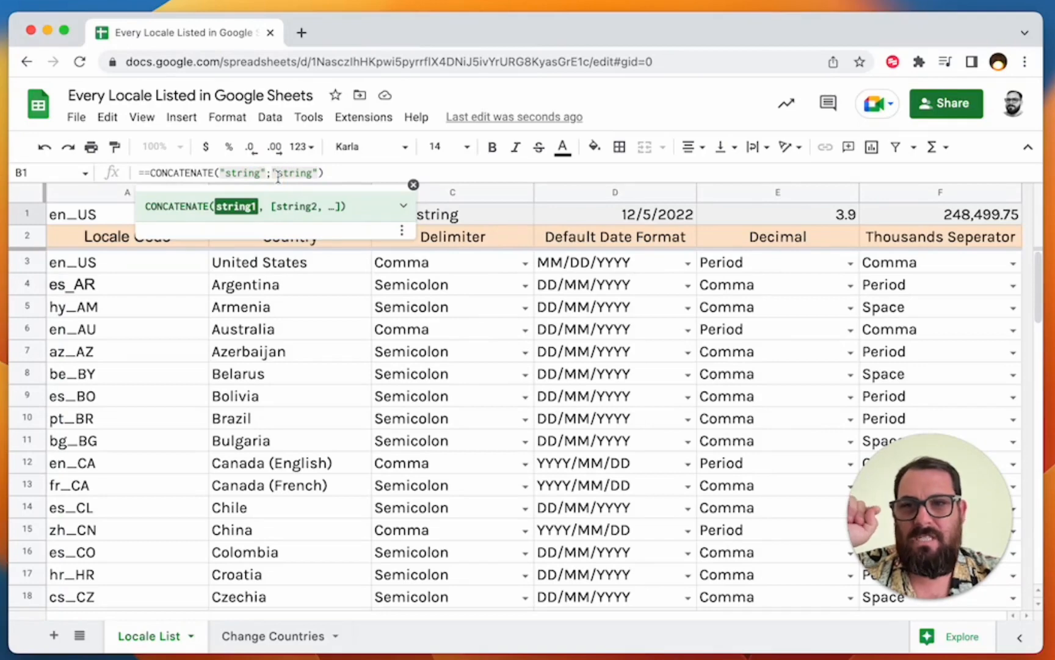
{"action": "key", "text": "Right"}
{"action": "key", "text": "Right"}
{"action": "key", "text": "Right"}
{"action": "key", "text": "Right"}
{"action": "key", "text": "Right"}
{"action": "key", "text": "Right"}
{"action": "key", "text": "Right"}
{"action": "key", "text": "Right"}
{"action": "key", "text": "Right"}
{"action": "key", "text": "Left"}
{"action": "key", "text": "Left"}
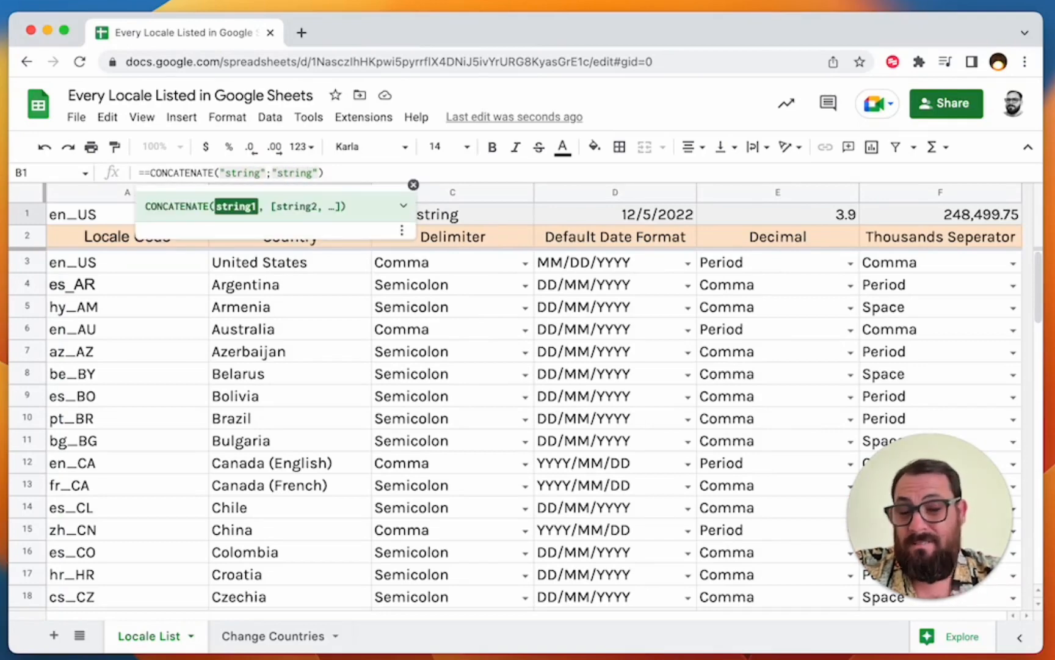
Remove the first string argument and shorten the function name in B1's formula to ==CONCATENE(;"string").
{"action": "left_click", "coordinate": [261, 177]}
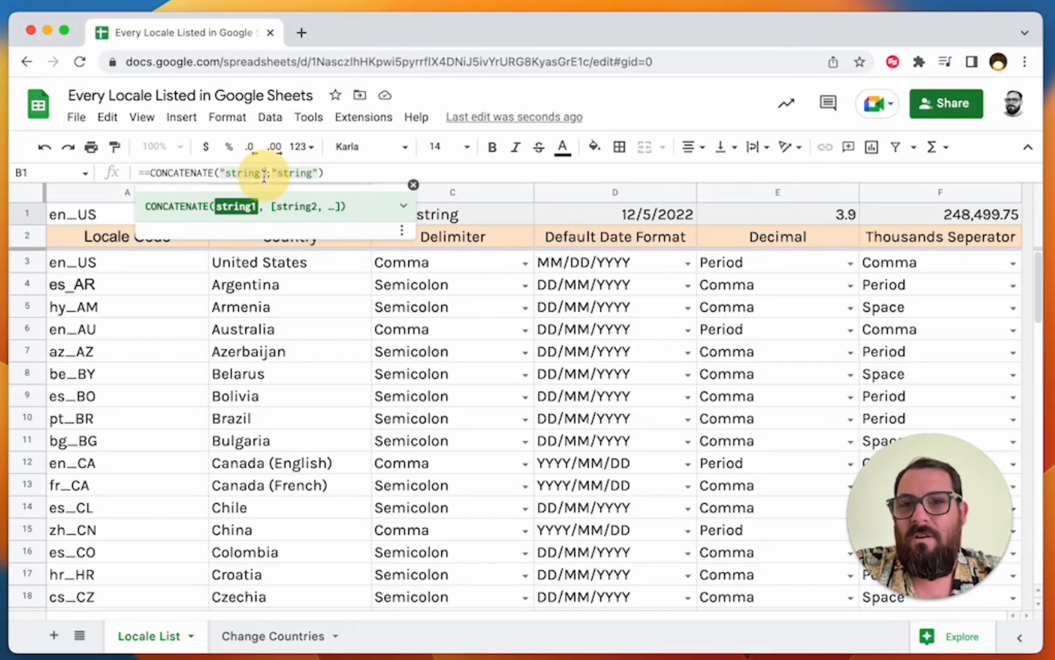
{"action": "key", "text": "BackSpace"}
{"action": "key", "text": "BackSpace"}
{"action": "key", "text": "BackSpace"}
{"action": "key", "text": "BackSpace"}
{"action": "key", "text": "BackSpace"}
{"action": "key", "text": "BackSpace"}
{"action": "key", "text": "BackSpace"}
{"action": "key", "text": "BackSpace"}
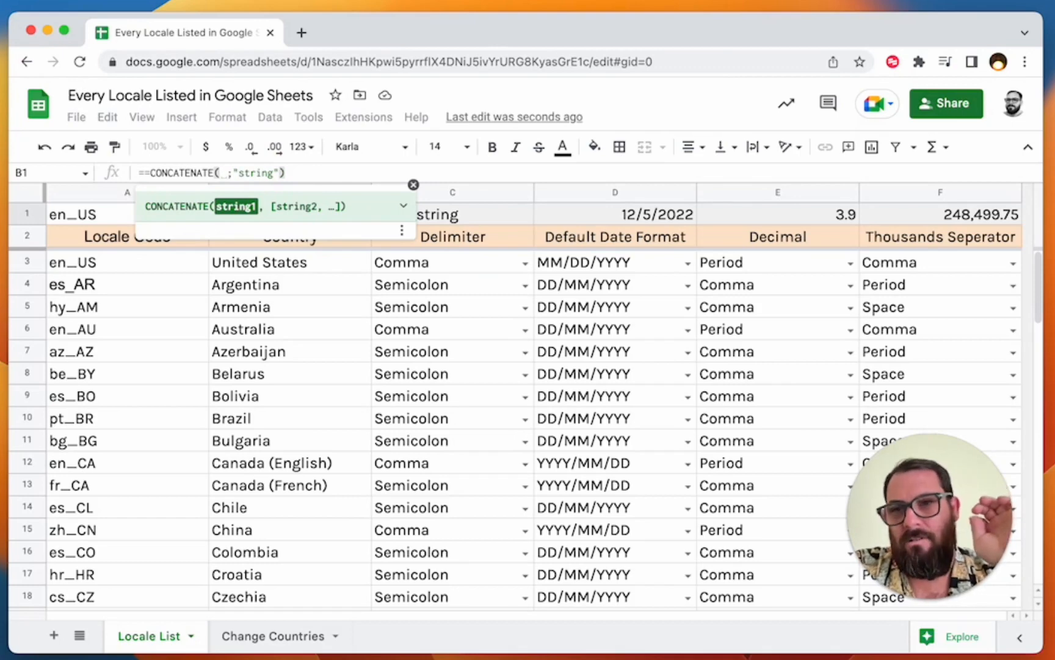
{"action": "left_click", "coordinate": [208, 173]}
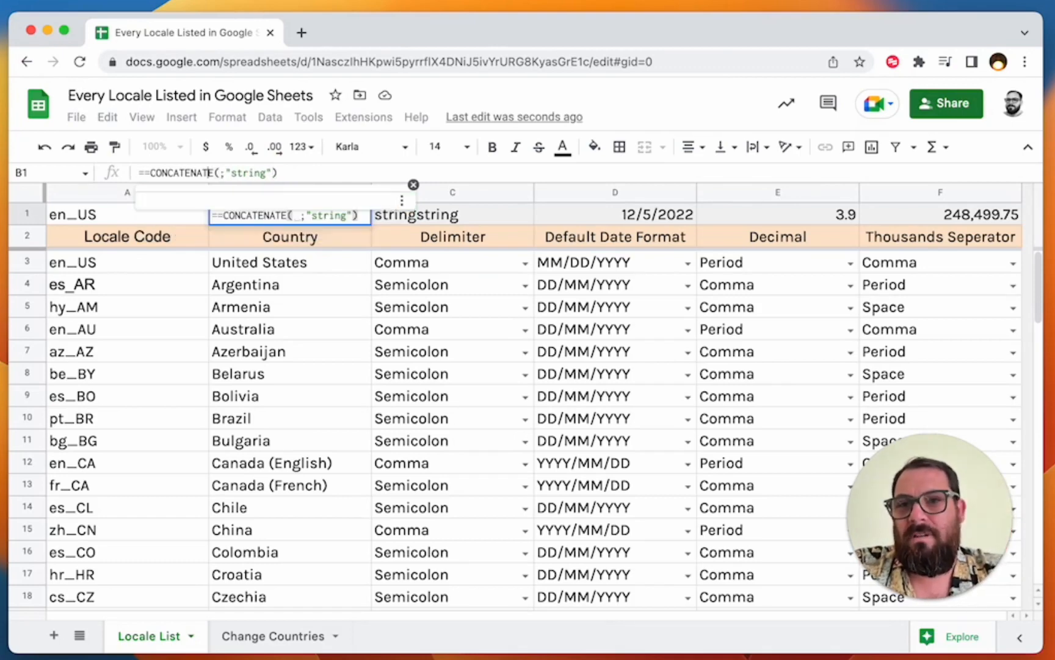
{"action": "key", "text": "BackSpace"}
{"action": "key", "text": "BackSpace"}
{"action": "key", "text": "Return"}
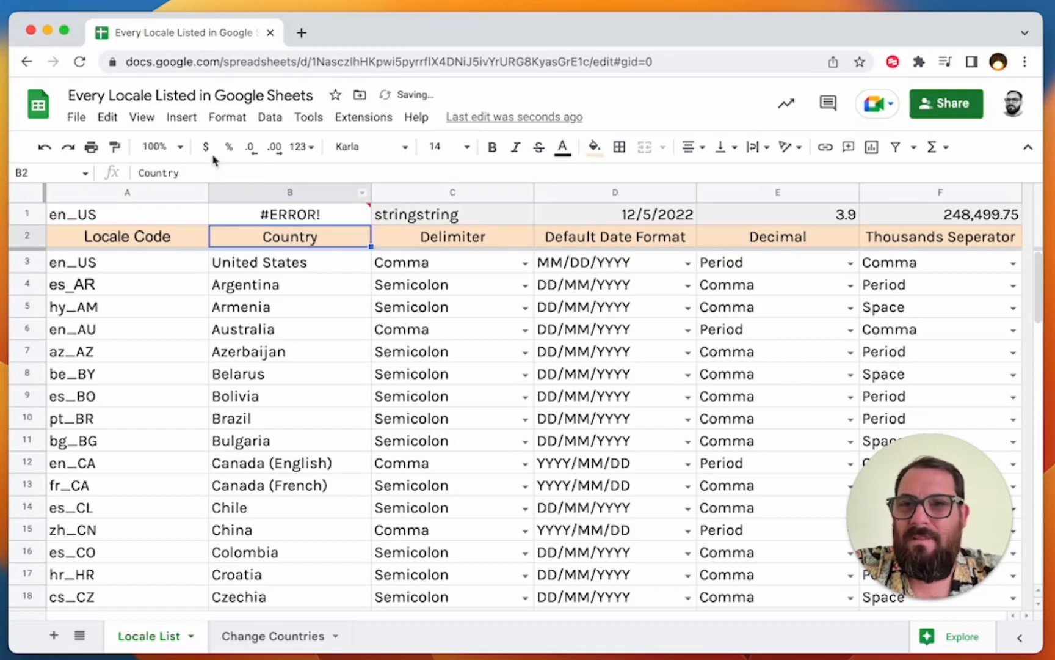
Change B1's formula to =CONCATENE(,"string"), with a single equals sign and a comma delimiter.
{"action": "double_click", "coordinate": [316, 218]}
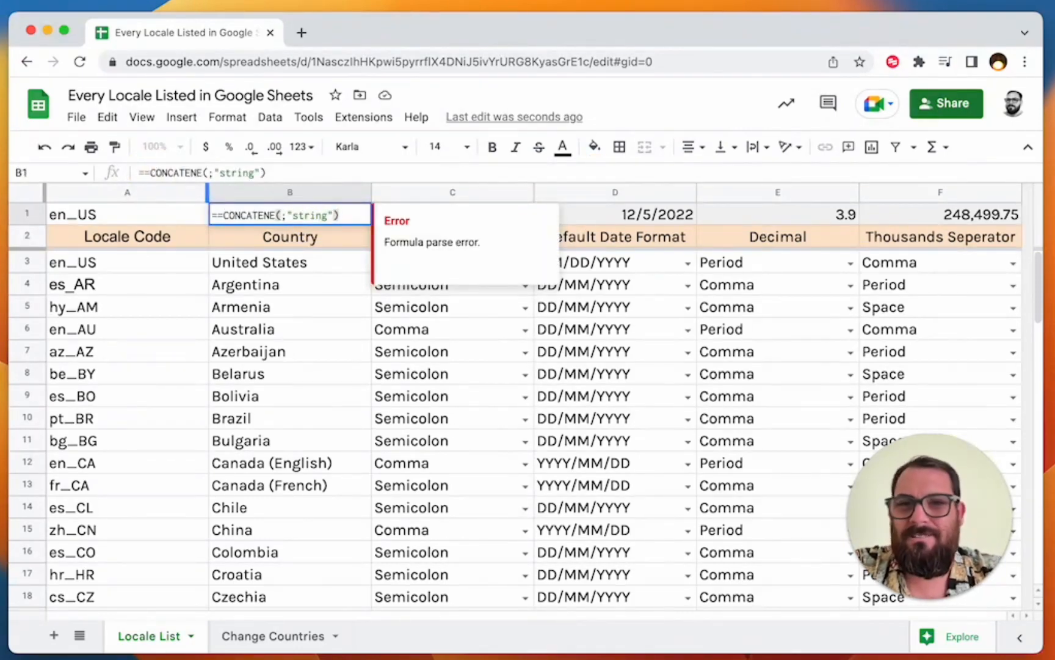
{"action": "key", "text": "BackSpace"}
{"action": "key", "text": "Return"}
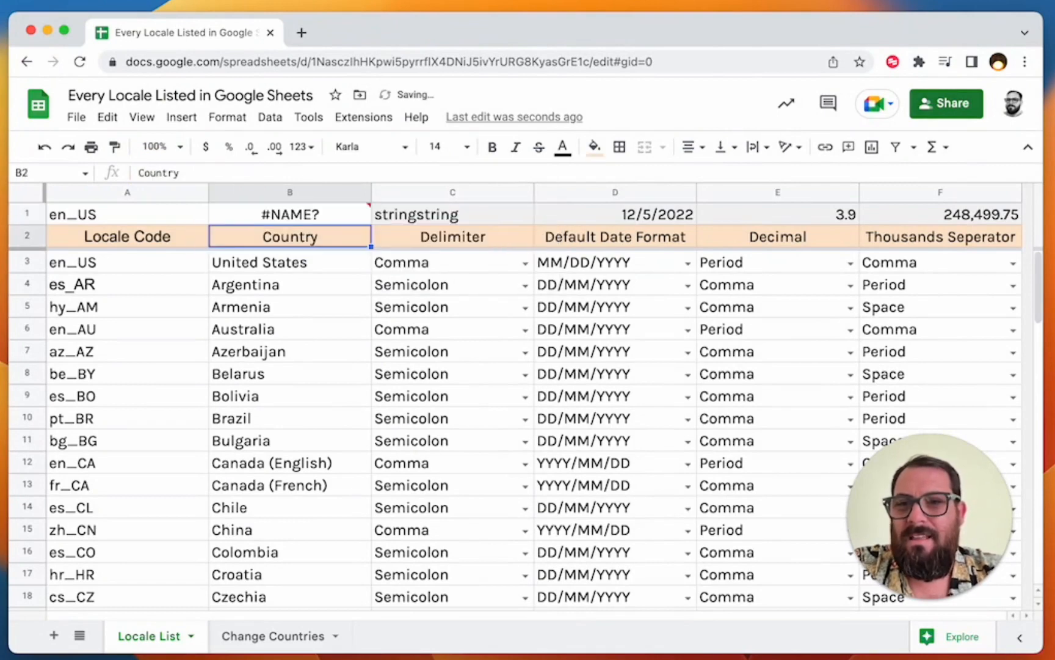
Correct the function name in B1 to CONCATENATE so the formula reads =CONCATENATE(,"string").
{"action": "double_click", "coordinate": [274, 220]}
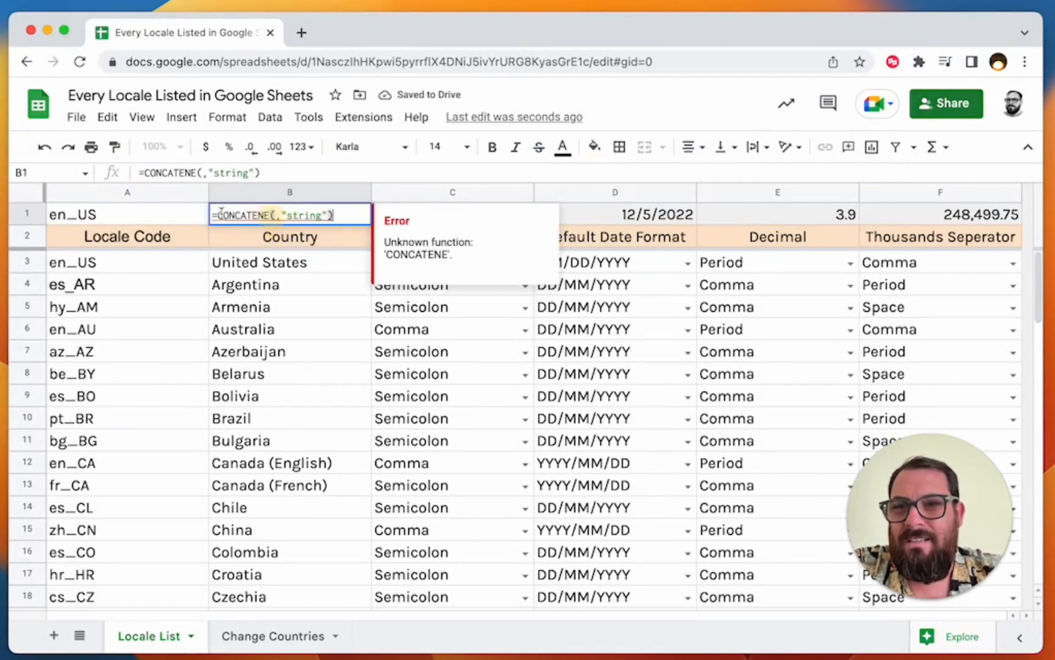
{"action": "left_click", "coordinate": [193, 173]}
{"action": "key", "text": "BackSpace"}
{"action": "type", "text": "ATE"}
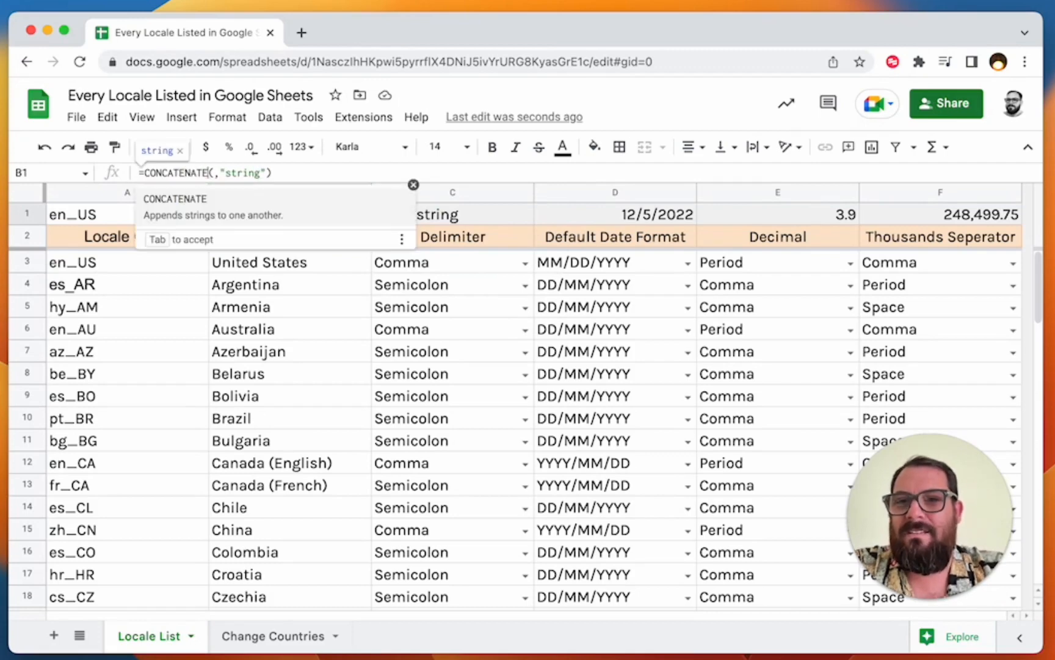
{"action": "key", "text": "Tab"}
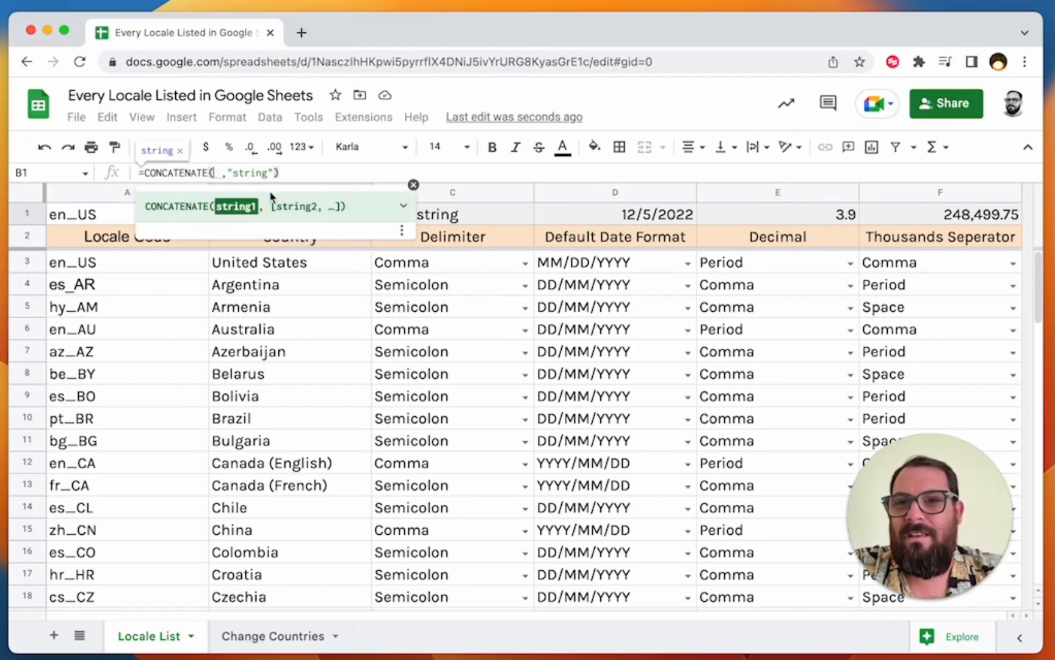
{"action": "left_click", "coordinate": [302, 173]}
{"action": "key", "text": "Return"}
{"action": "left_click", "coordinate": [289, 215]}
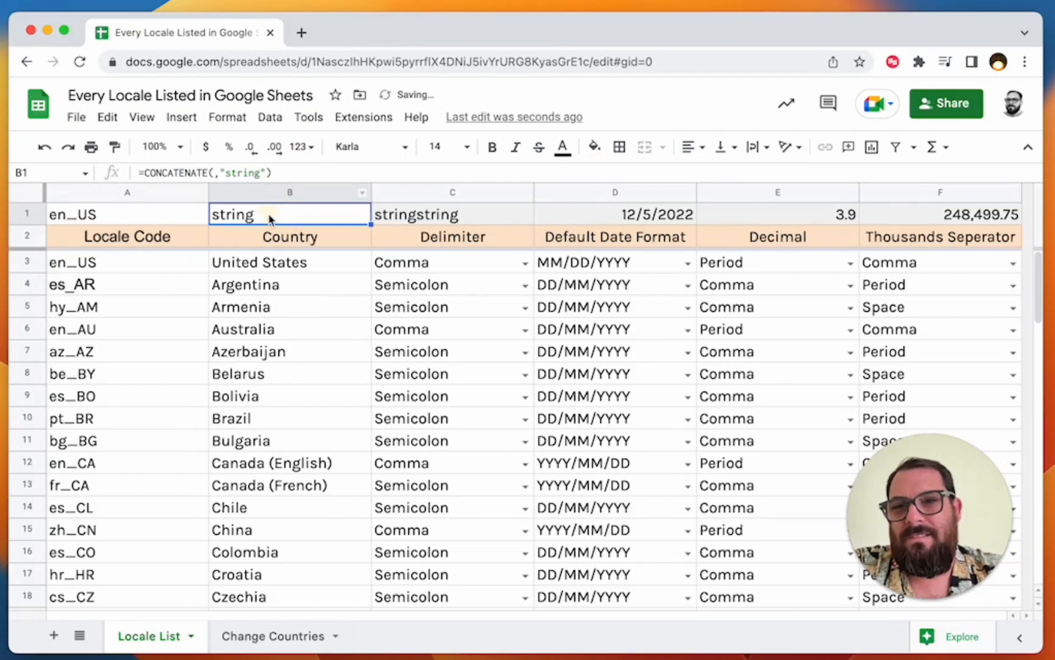
Add "string" as the first argument in B1, keeping the comma delimiter: =CONCATENATE("string","string").
{"action": "double_click", "coordinate": [268, 215]}
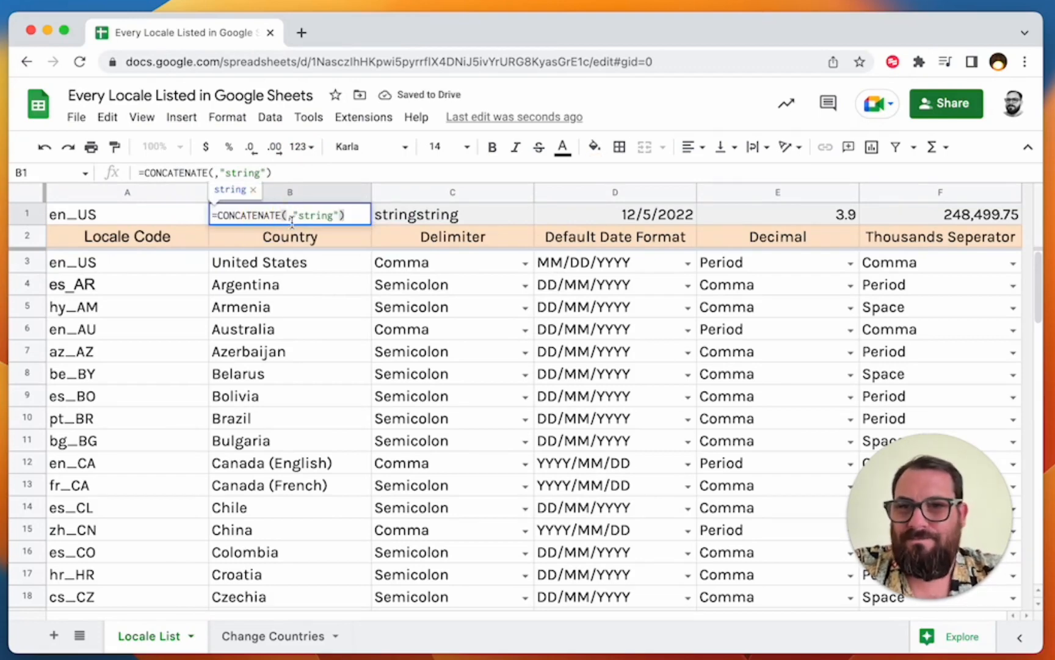
{"action": "left_click", "coordinate": [291, 215]}
{"action": "key", "text": "BackSpace"}
{"action": "key", "text": "Escape"}
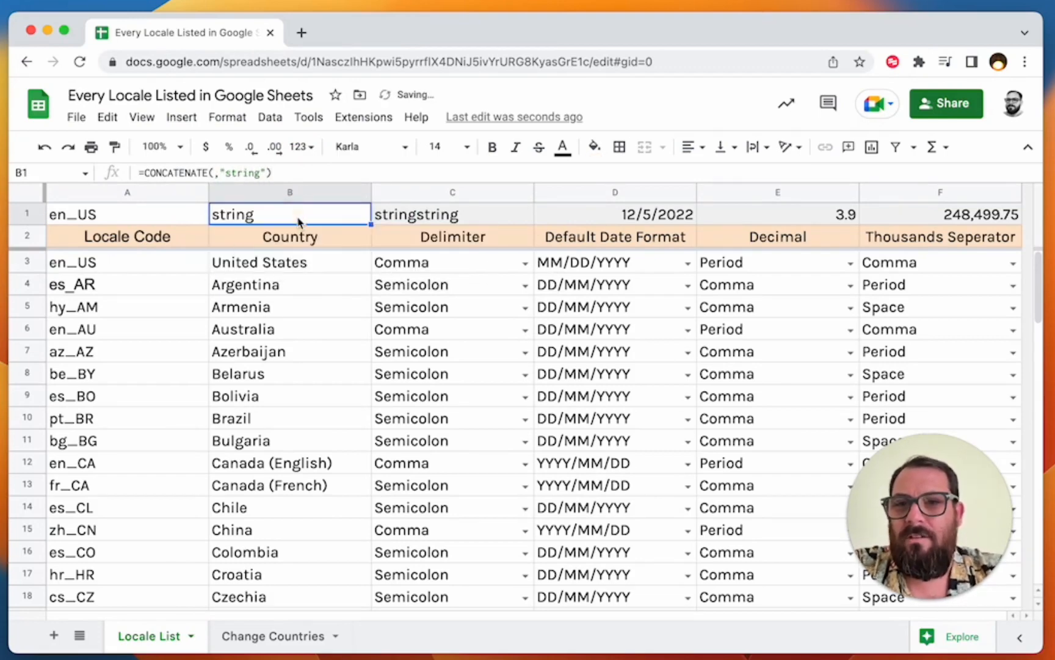
{"action": "double_click", "coordinate": [297, 214]}
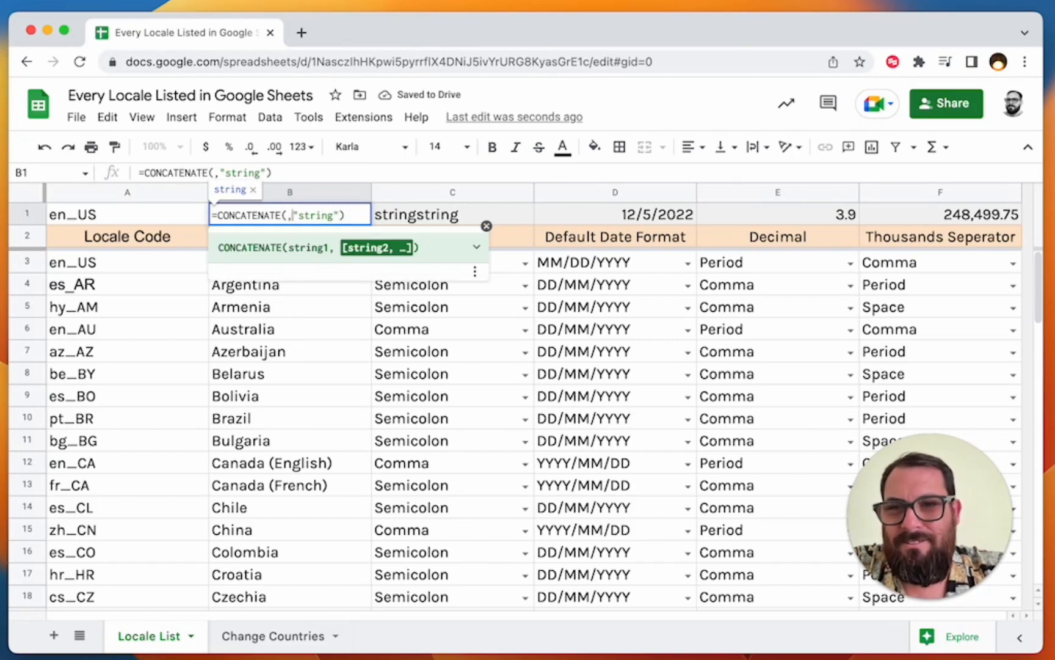
{"action": "key", "text": "Left"}
{"action": "type", "text": "\"string\""}
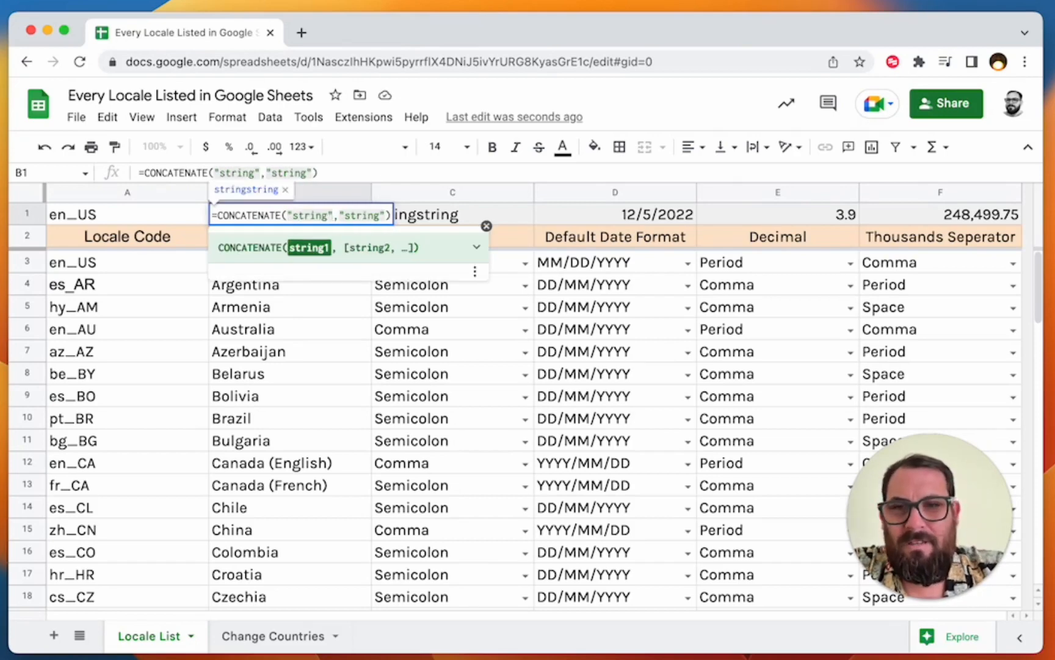
{"action": "type", "text": ","}
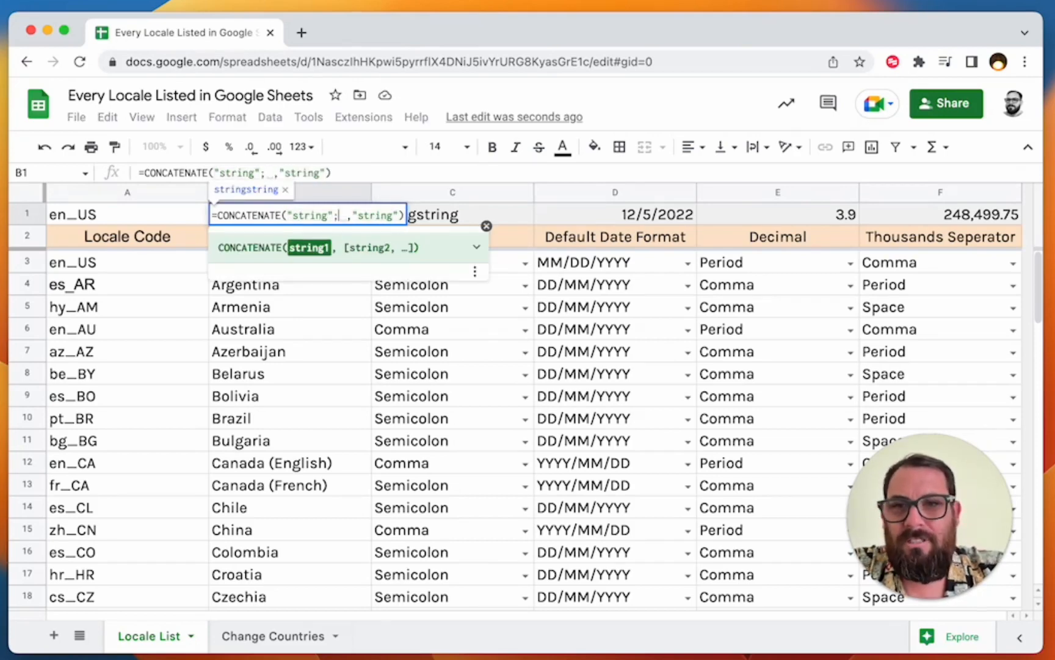
{"action": "key", "text": "BackSpace"}
{"action": "key", "text": "BackSpace"}
{"action": "key", "text": "Return"}
Replace the comma in B1's formula with a period: =CONCATENATE("string"."string").
{"action": "triple_click", "coordinate": [284, 215]}
{"action": "left_click", "coordinate": [336, 215]}
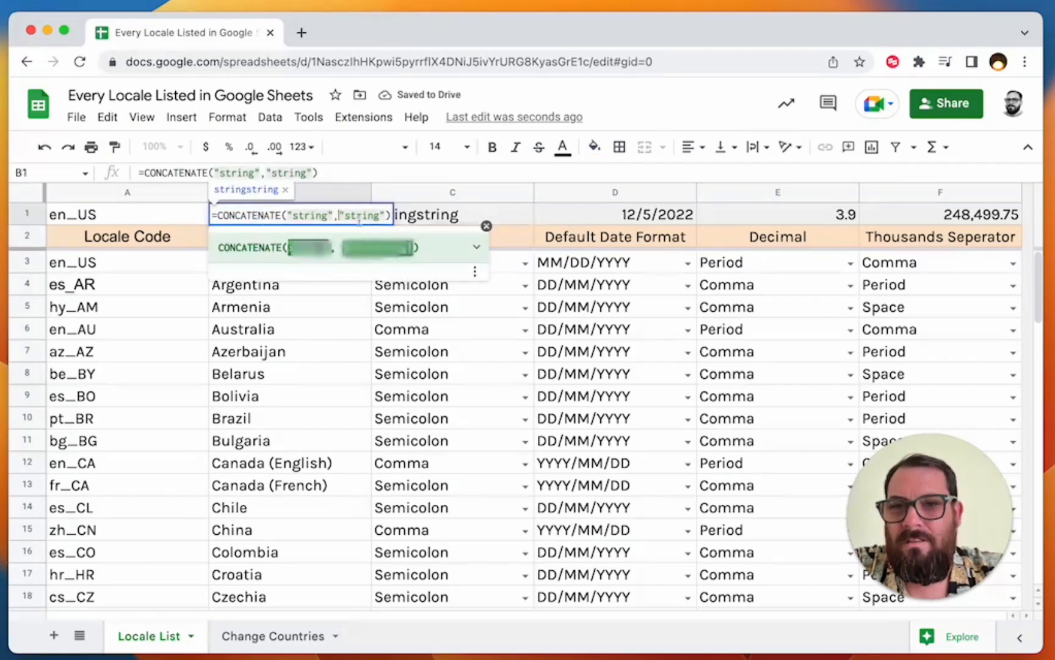
{"action": "key", "text": "BackSpace"}
{"action": "key", "text": "Return"}
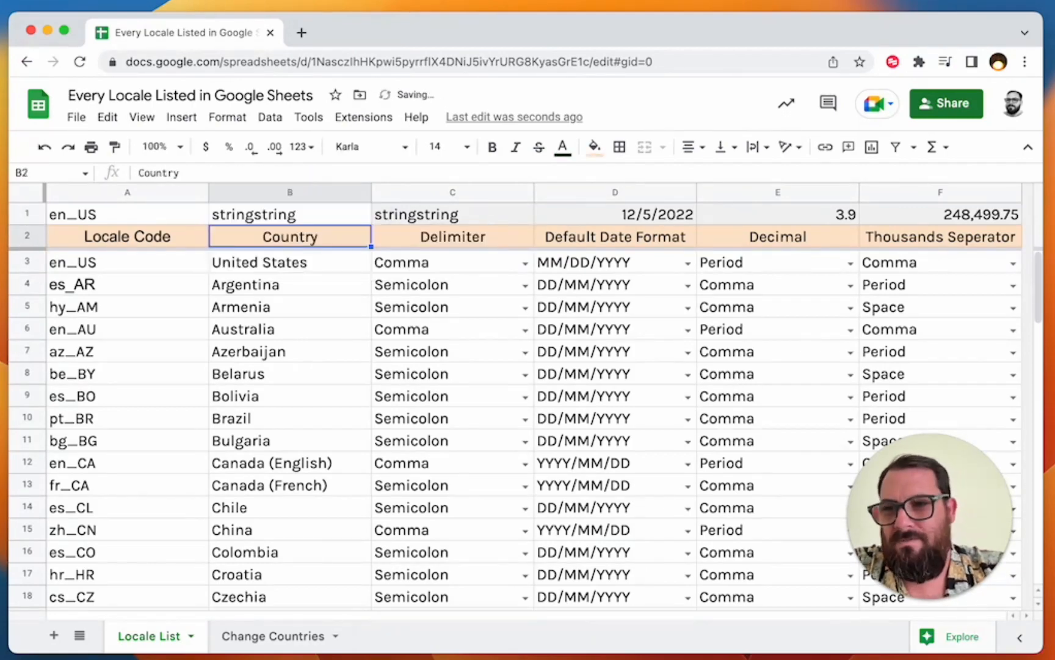
Put the comma back as the delimiter in B1's formula, and clear the cell.
{"action": "left_click", "coordinate": [328, 214]}
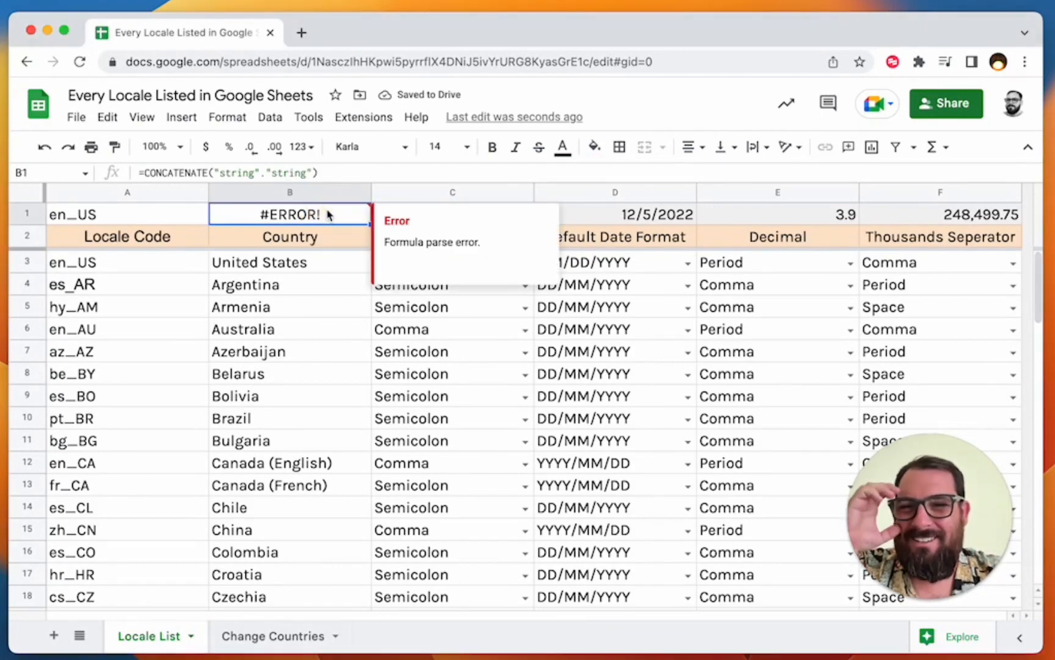
{"action": "left_click", "coordinate": [263, 174]}
{"action": "key", "text": "BackSpace"}
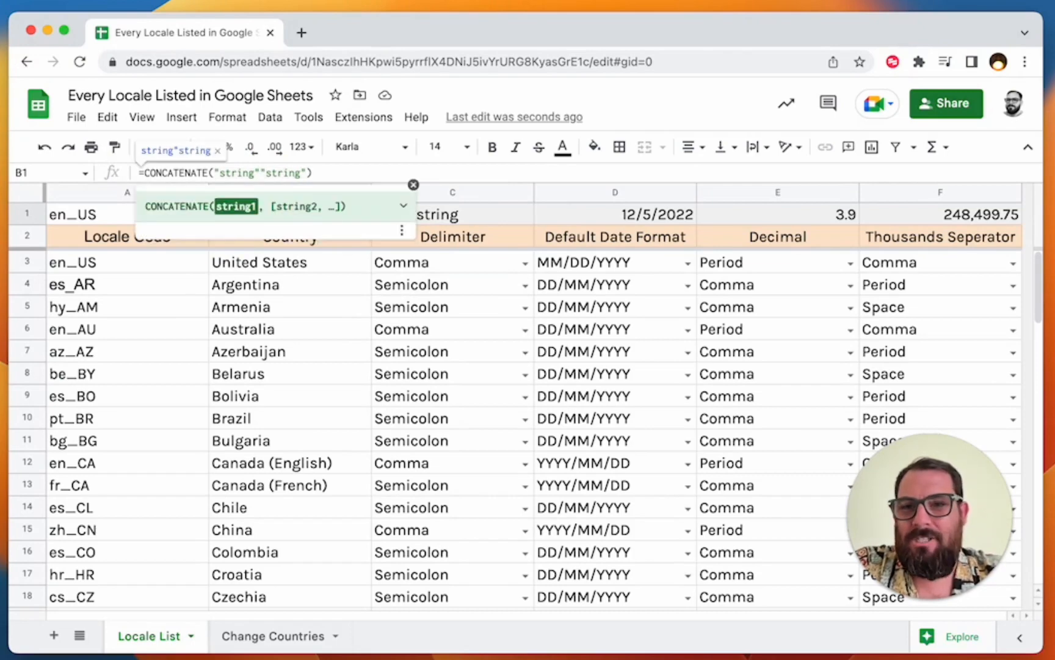
{"action": "type", "text": ","}
{"action": "key", "text": "Return"}
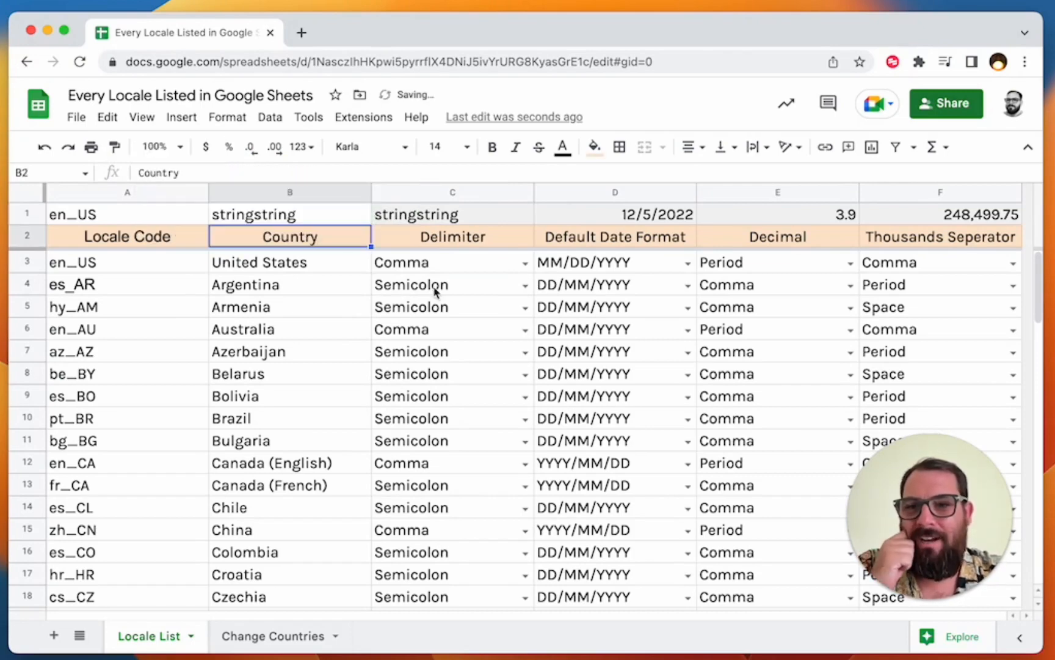
{"action": "left_click", "coordinate": [342, 218]}
{"action": "key", "text": "Delete"}
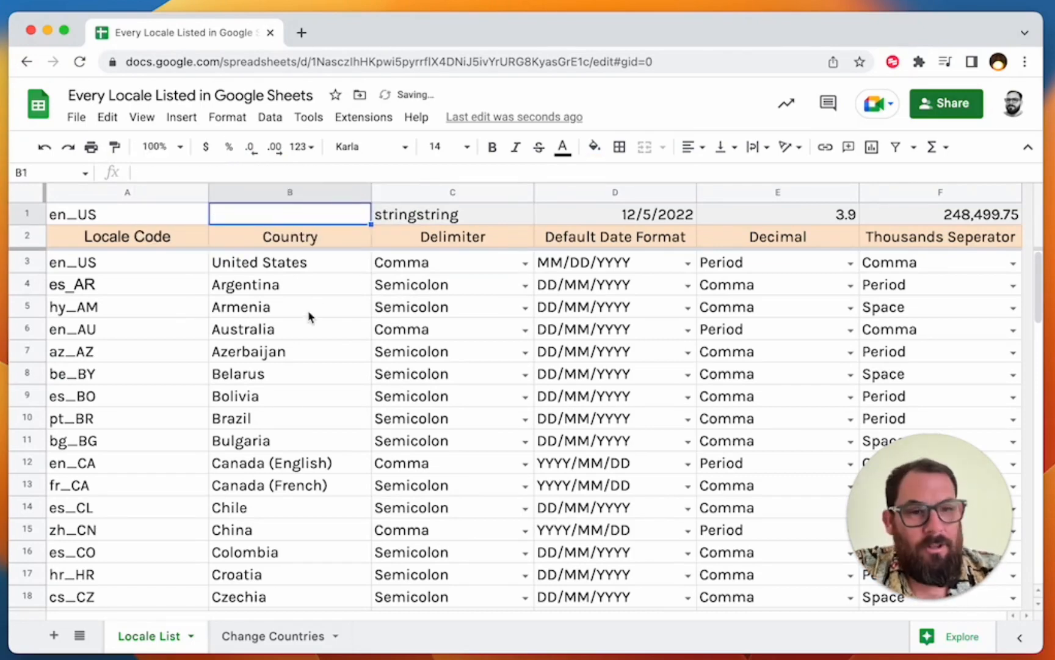
Select the en_US code in A3 and check the locale in the spreadsheet settings without changing it.
{"action": "left_click", "coordinate": [152, 264]}
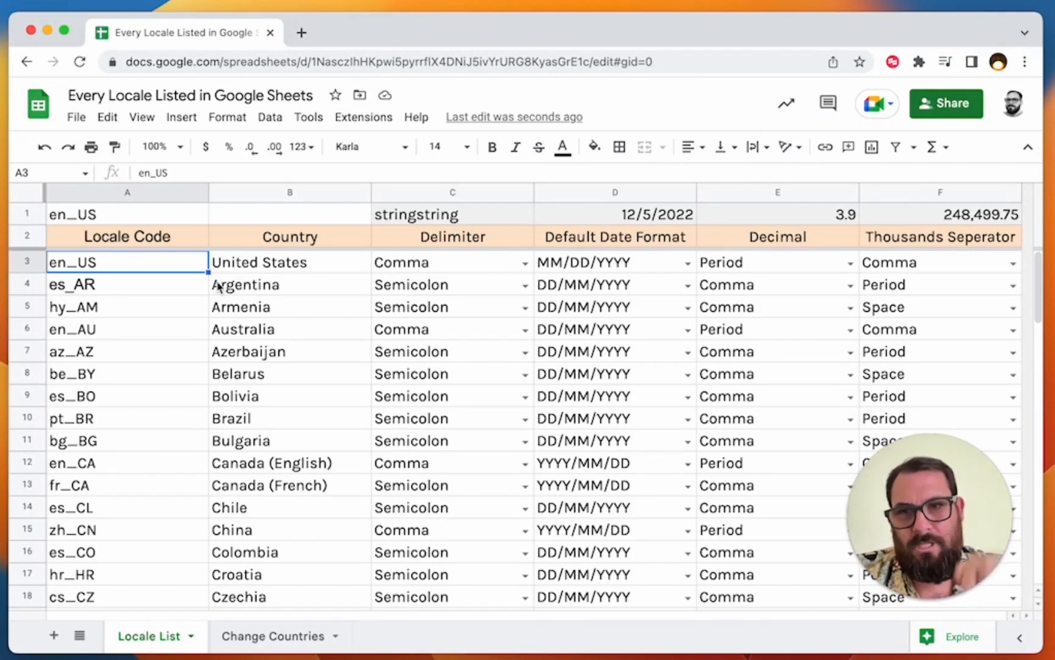
{"action": "left_click", "coordinate": [76, 117]}
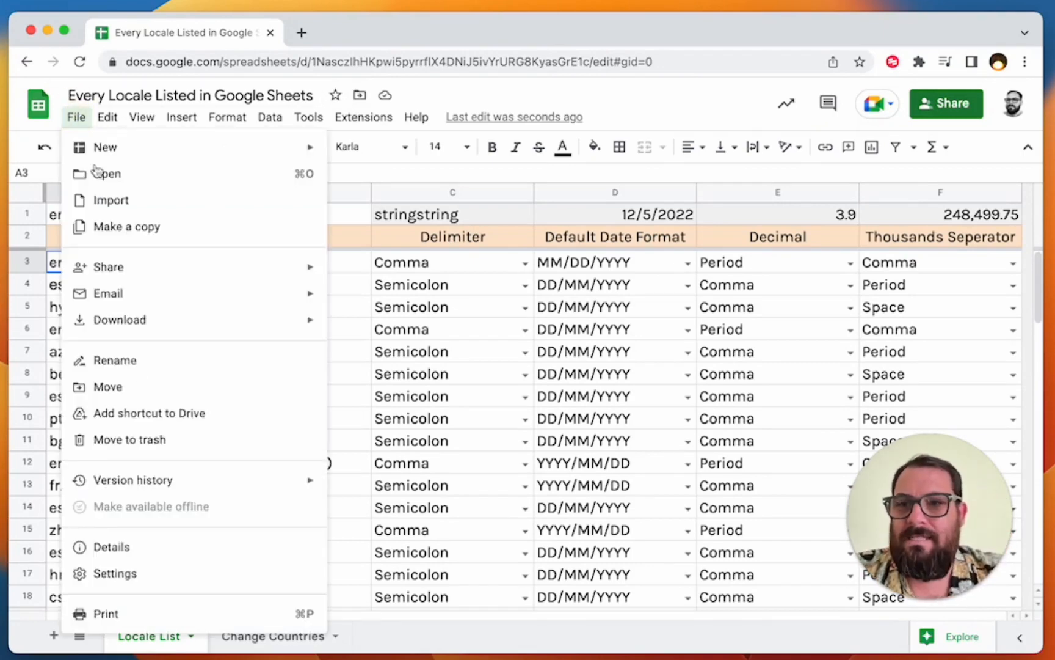
{"action": "left_click", "coordinate": [149, 571]}
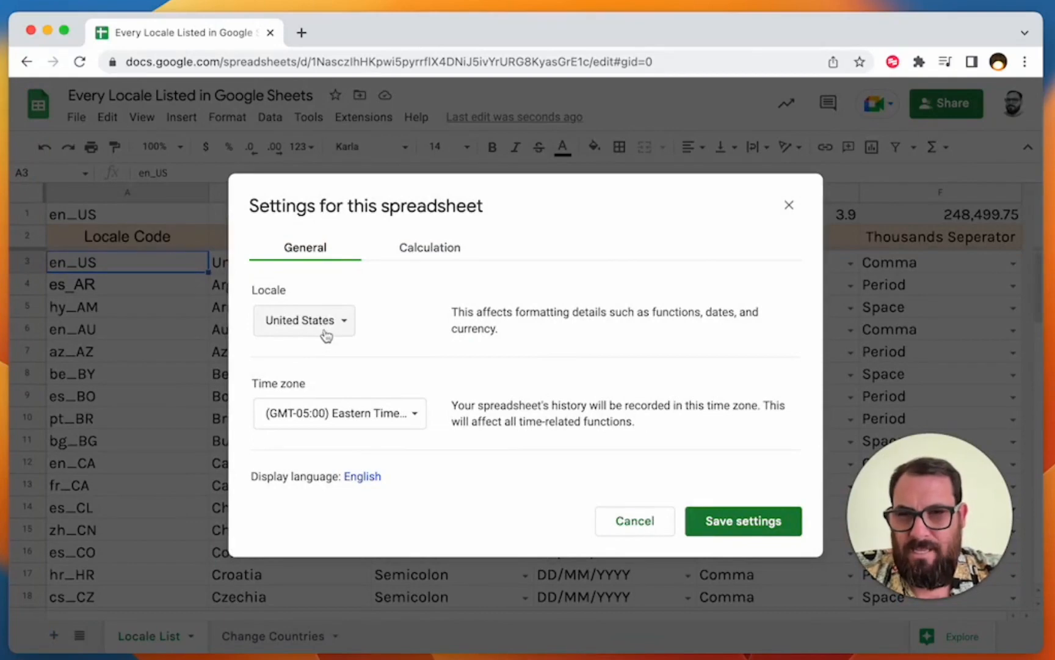
{"action": "key", "text": "Escape"}
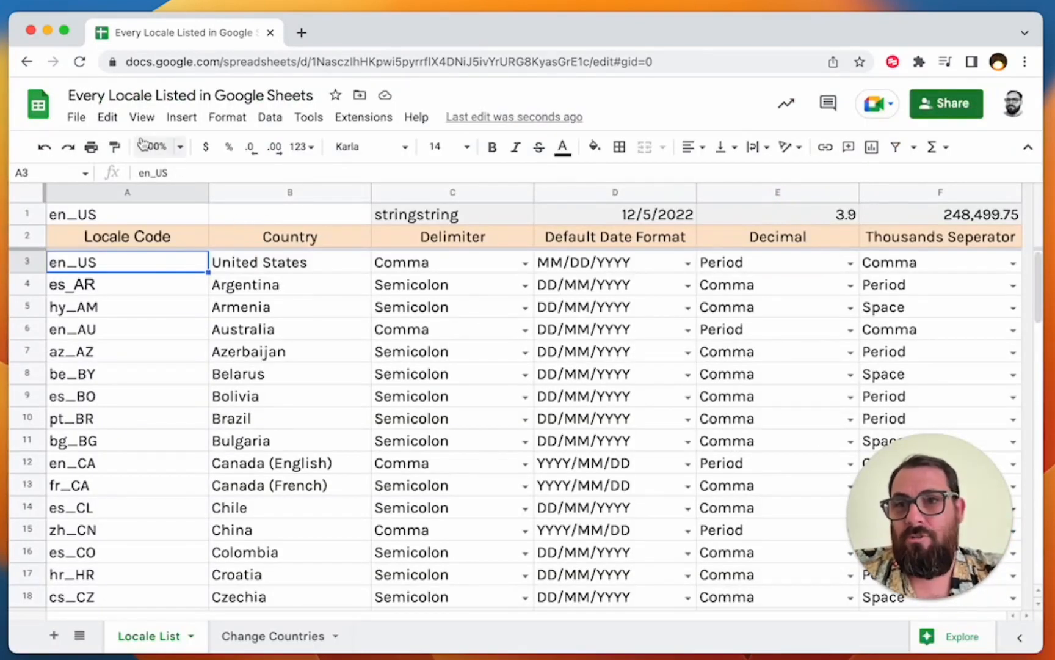
Set the spreadsheet's locale to Switzerland, save the settings and reload.
{"action": "left_click", "coordinate": [76, 117]}
{"action": "left_click", "coordinate": [207, 574]}
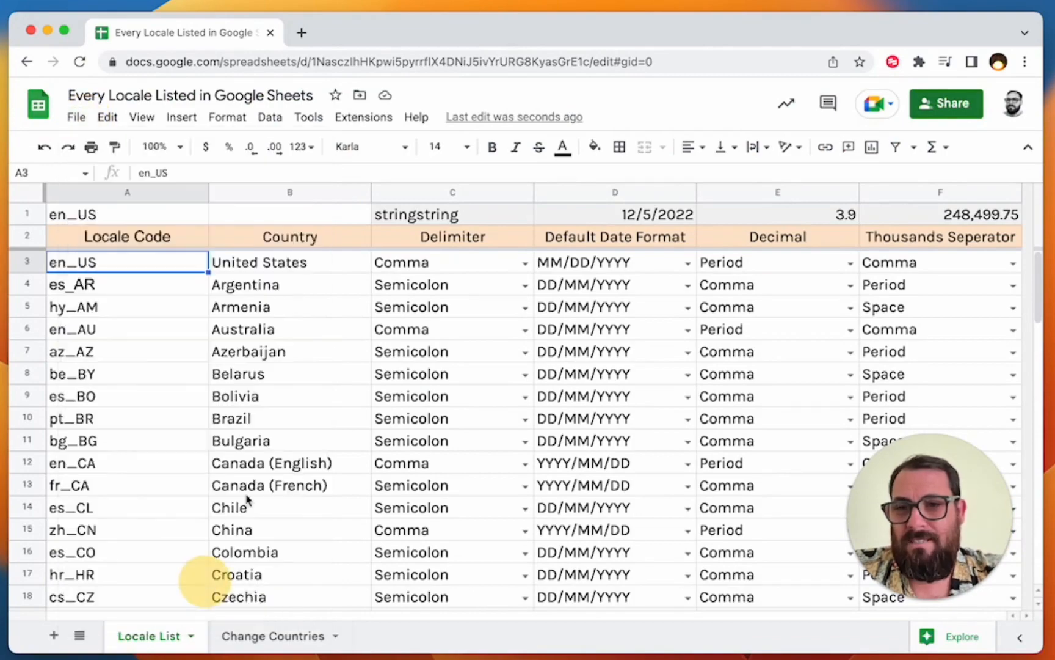
{"action": "left_click", "coordinate": [305, 324]}
{"action": "left_click", "coordinate": [304, 330]}
{"action": "left_click", "coordinate": [304, 320]}
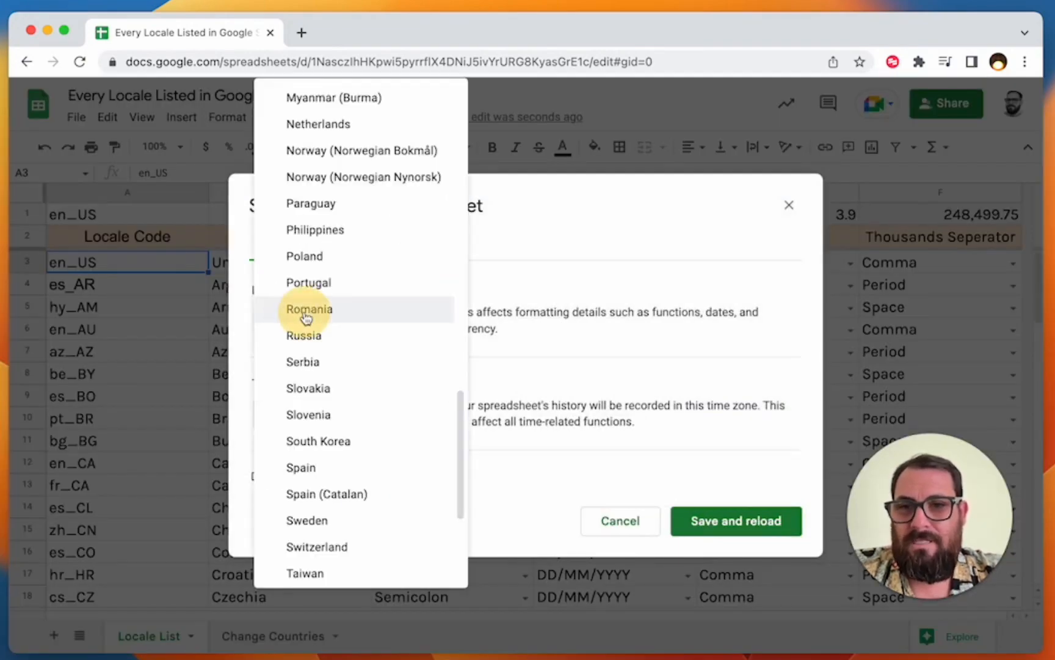
{"action": "scroll", "coordinate": [312, 367], "scroll_direction": "down", "scroll_amount": 3}
{"action": "left_click", "coordinate": [328, 435]}
{"action": "left_click", "coordinate": [764, 523]}
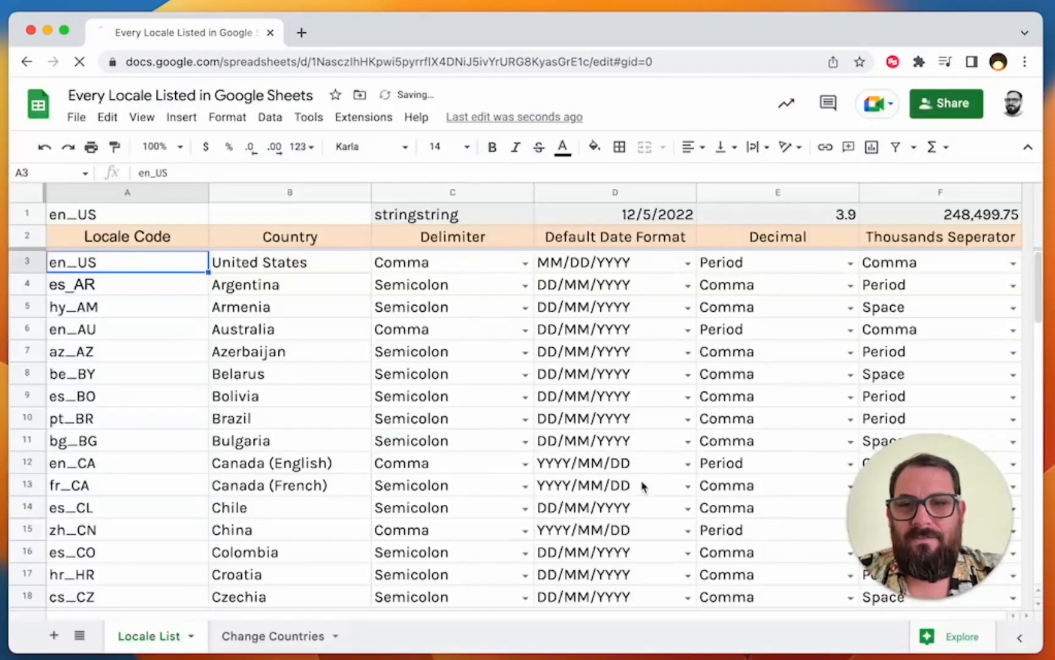
Examine the sample delimiter formula, date, decimal and thousands separator in C1 through F1 under the Swiss locale.
{"action": "left_click", "coordinate": [432, 217]}
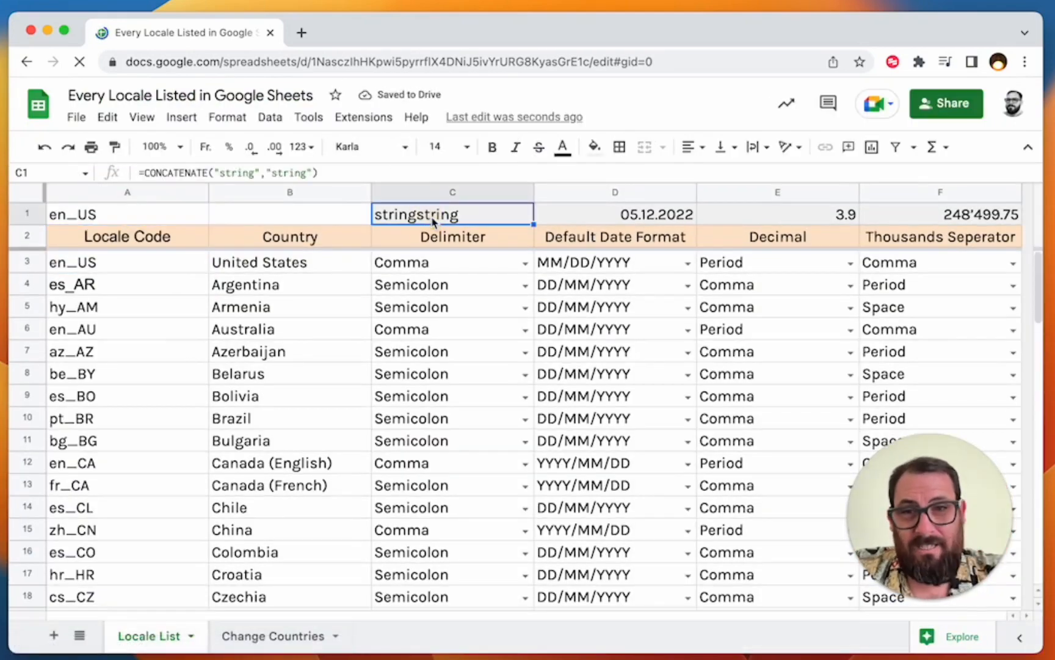
{"action": "left_click", "coordinate": [612, 218]}
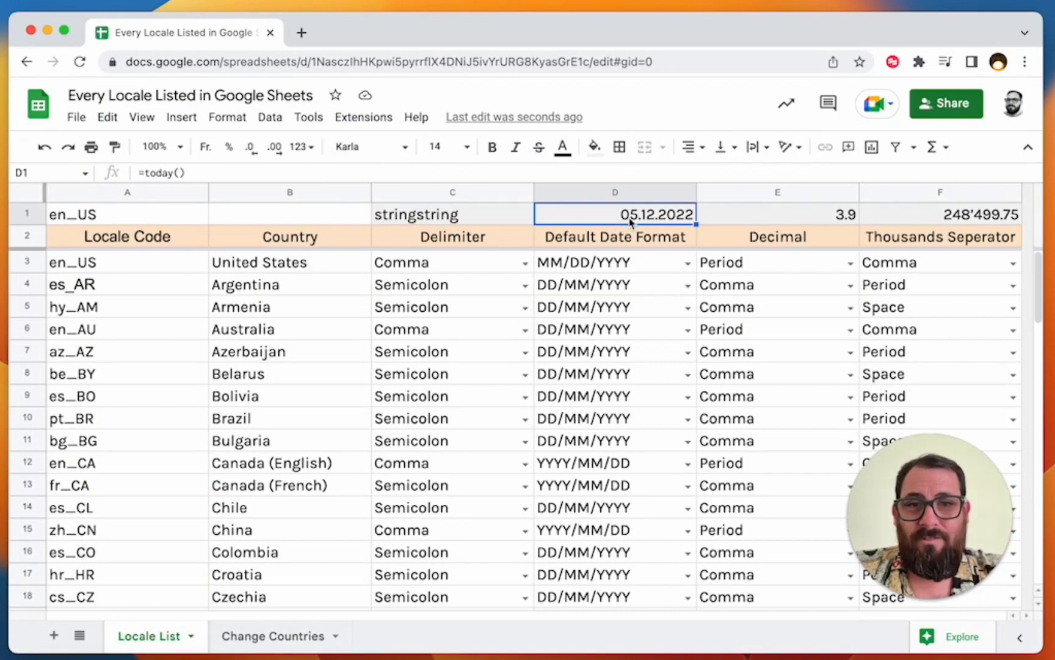
{"action": "left_click", "coordinate": [749, 225]}
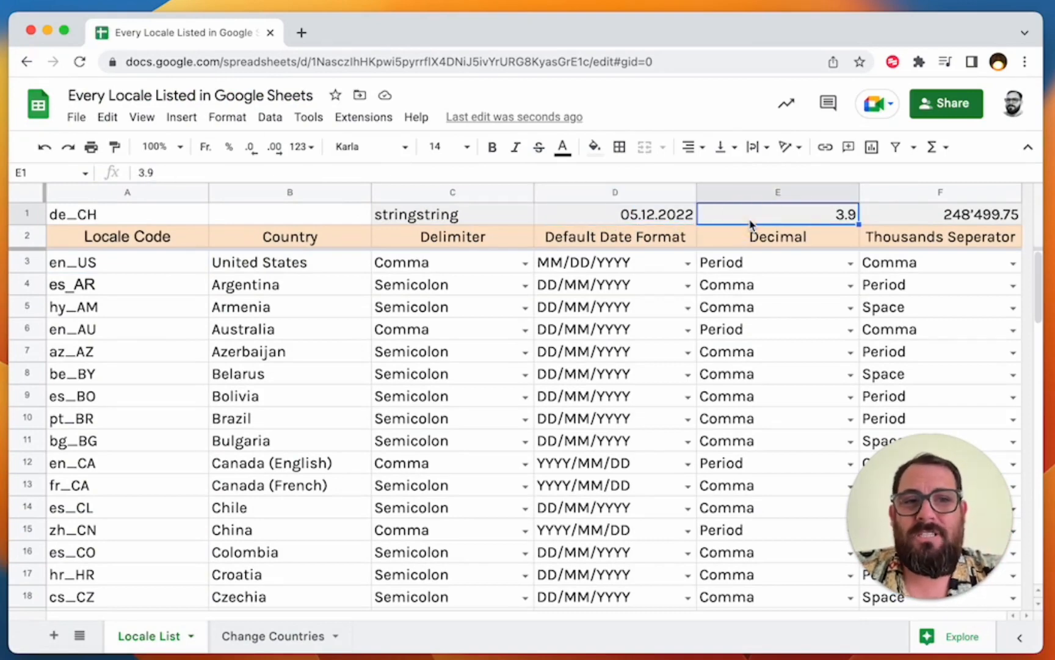
{"action": "left_click", "coordinate": [918, 223]}
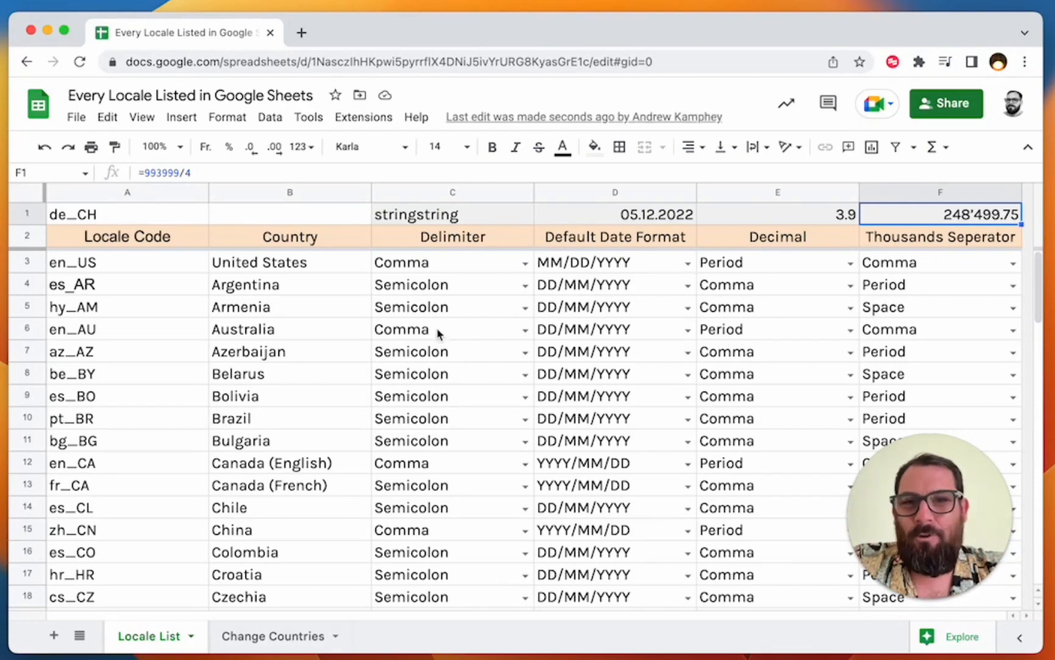
Look through the end of the locale list, comparing delimiters, date formats, decimals and thousands separators, and return to its start.
{"action": "left_click", "coordinate": [152, 269]}
{"action": "scroll", "coordinate": [154, 276], "scroll_direction": "down", "scroll_amount": 2}
{"action": "scroll", "coordinate": [160, 407], "scroll_direction": "down", "scroll_amount": 20}
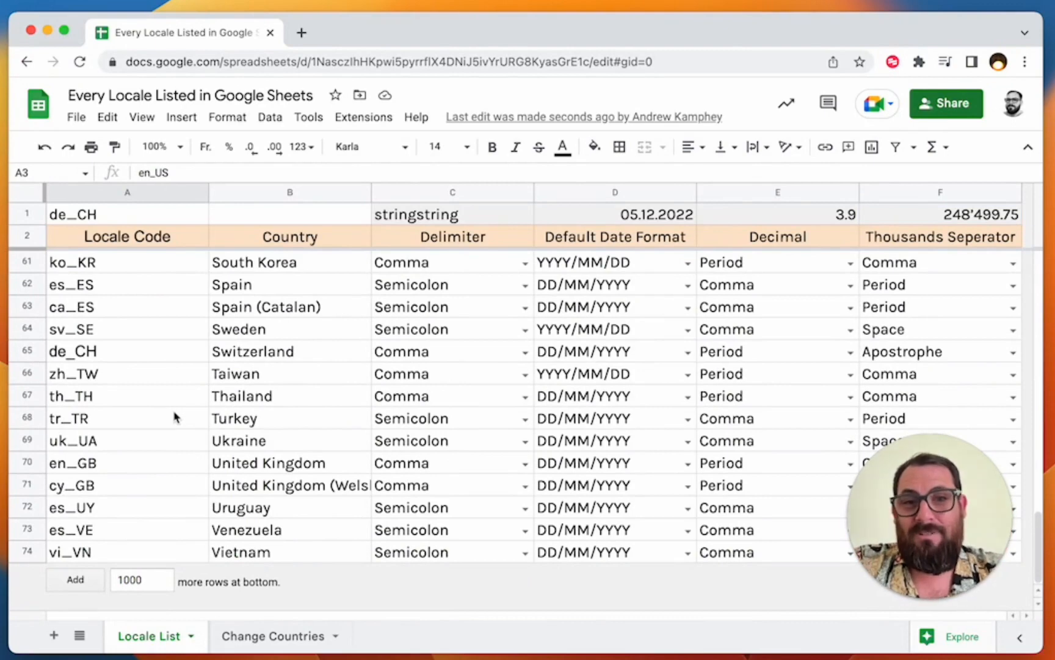
{"action": "left_click", "coordinate": [377, 291]}
{"action": "left_click_drag", "start_coordinate": [588, 310], "coordinate": [585, 488]}
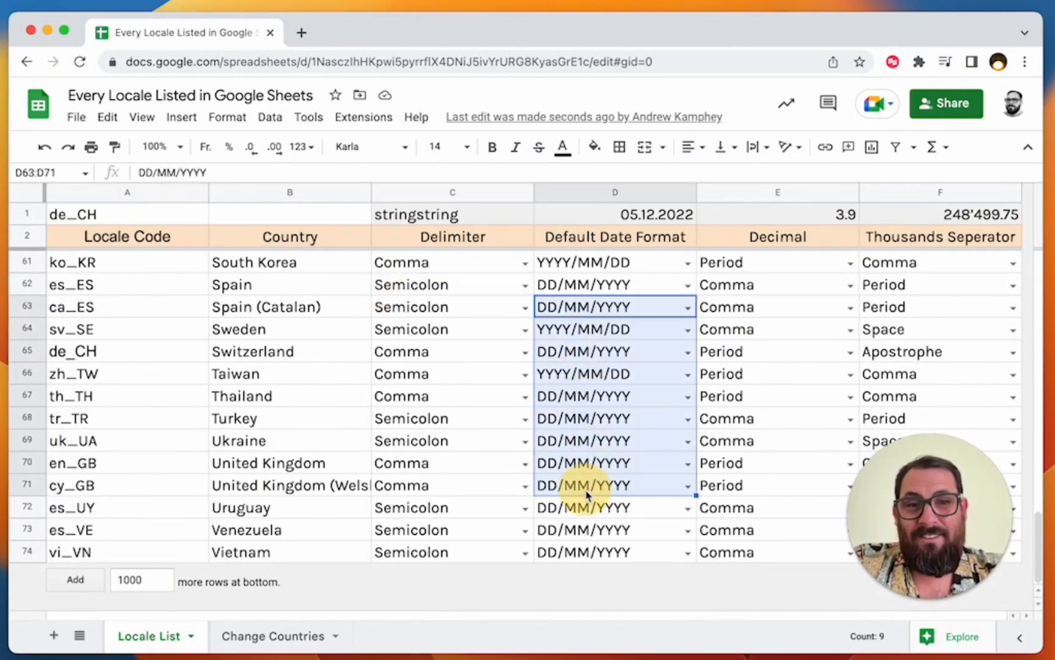
{"action": "left_click", "coordinate": [773, 311]}
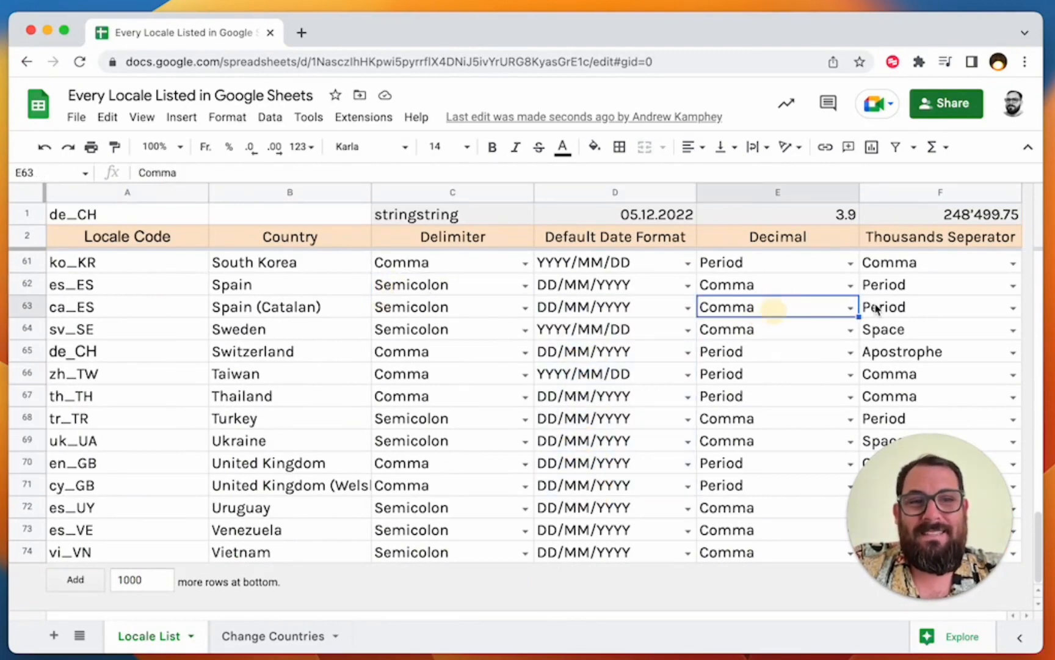
{"action": "left_click", "coordinate": [911, 308]}
{"action": "scroll", "coordinate": [667, 335], "scroll_direction": "up", "scroll_amount": 20}
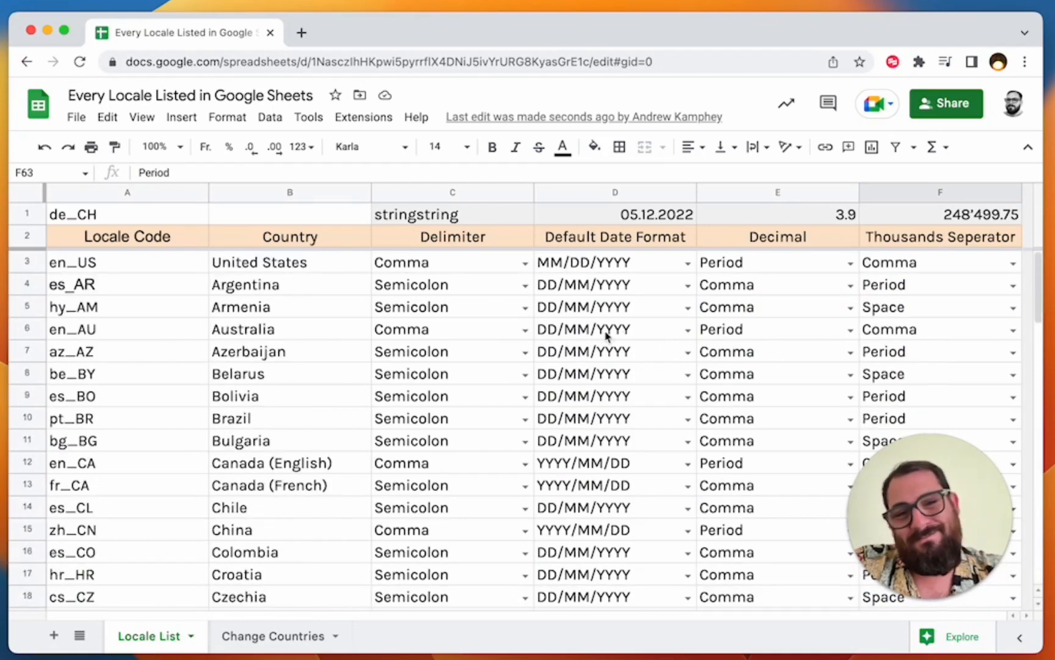